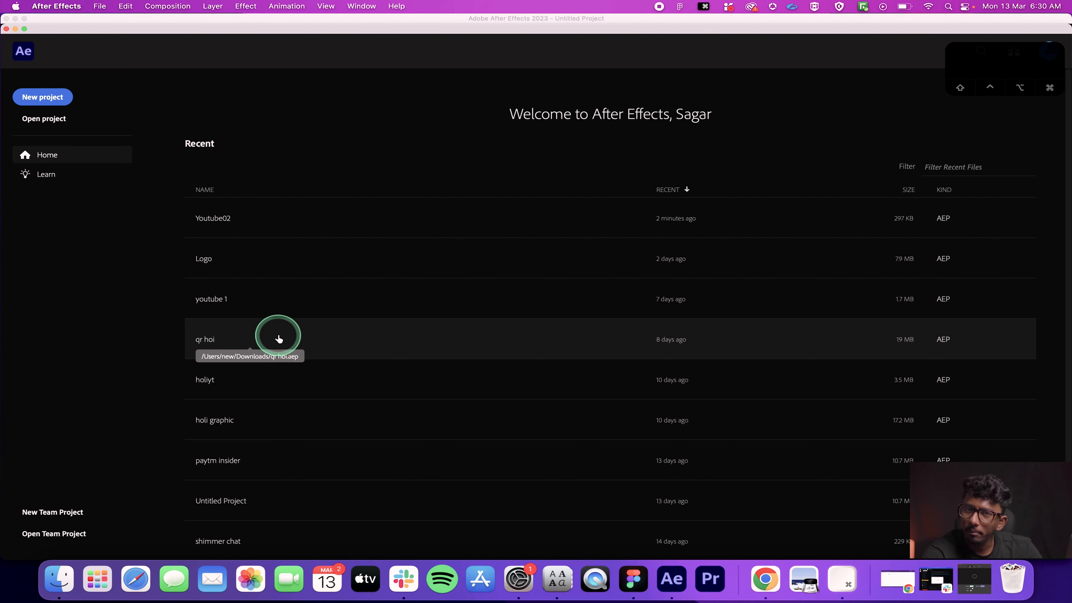
Step: Start a new project and create a composition with the UHD (4K) 3840x2160, 25 fps preset
click(45, 98)
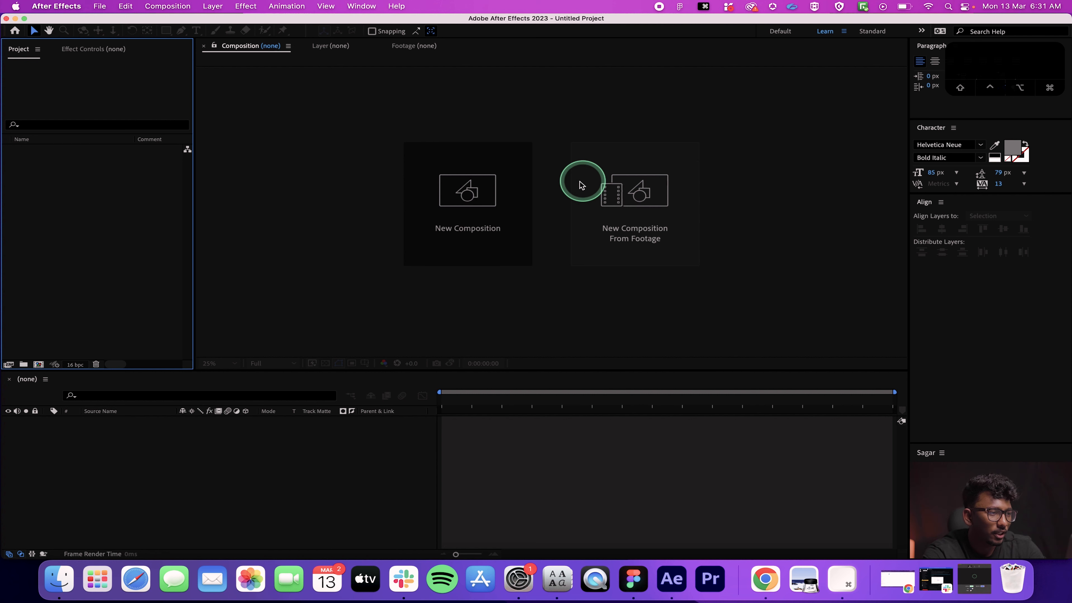
click(491, 210)
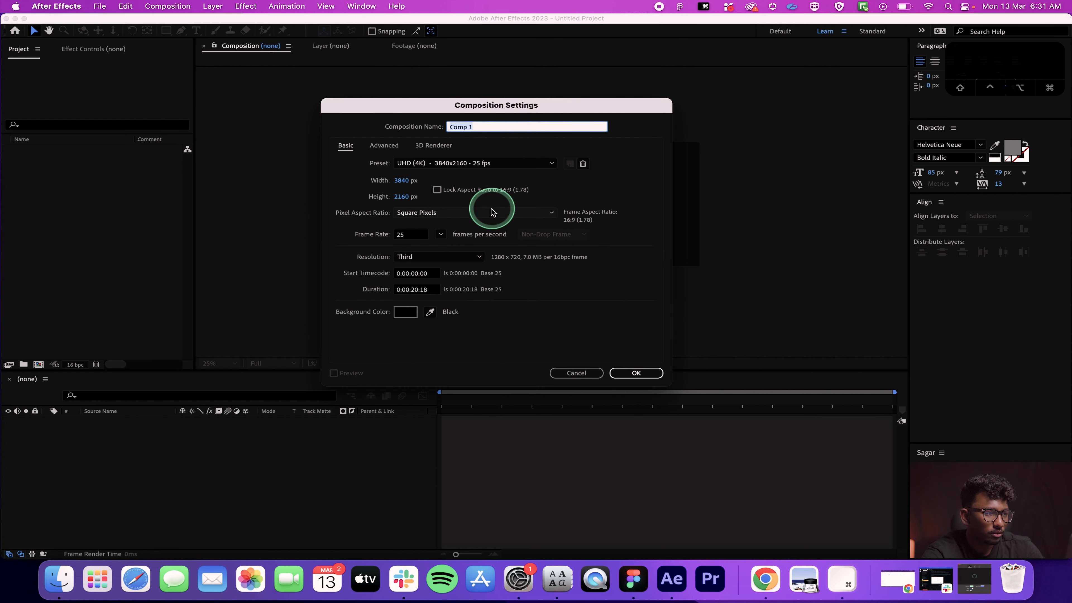
click(551, 164)
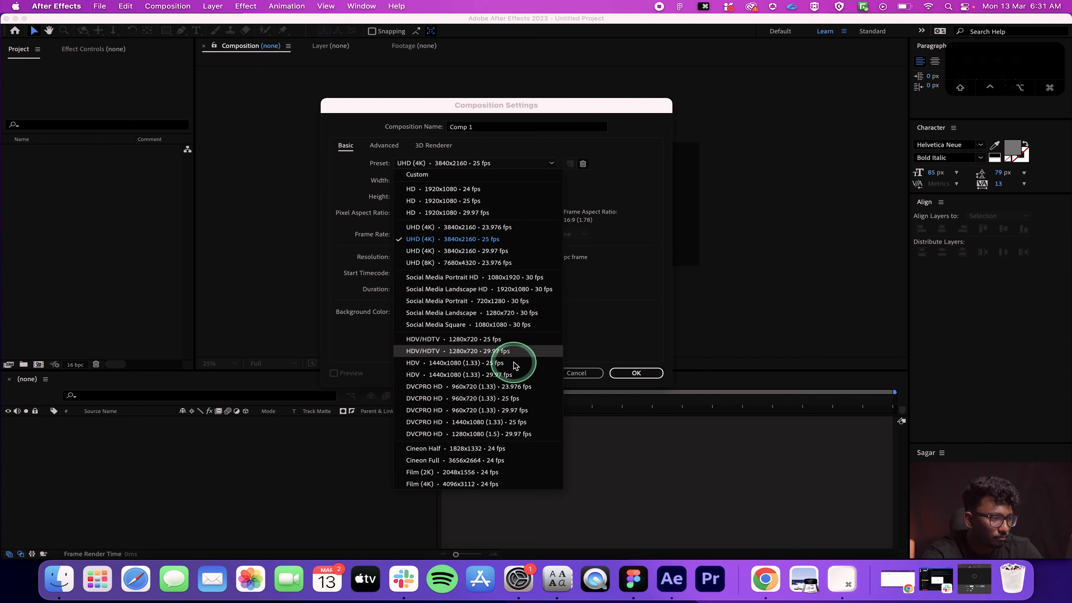
click(514, 240)
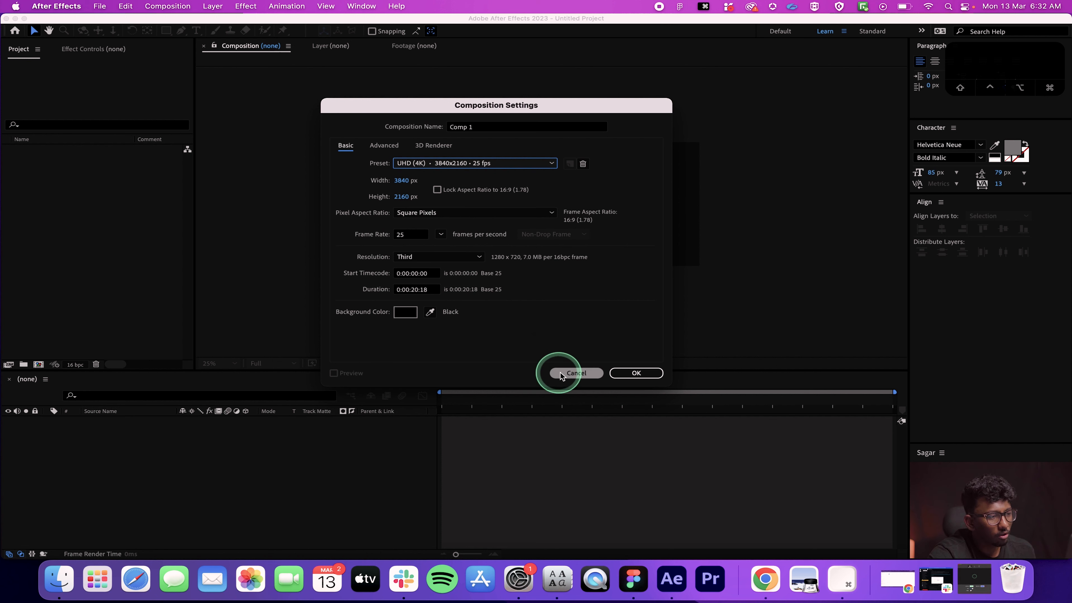
click(623, 373)
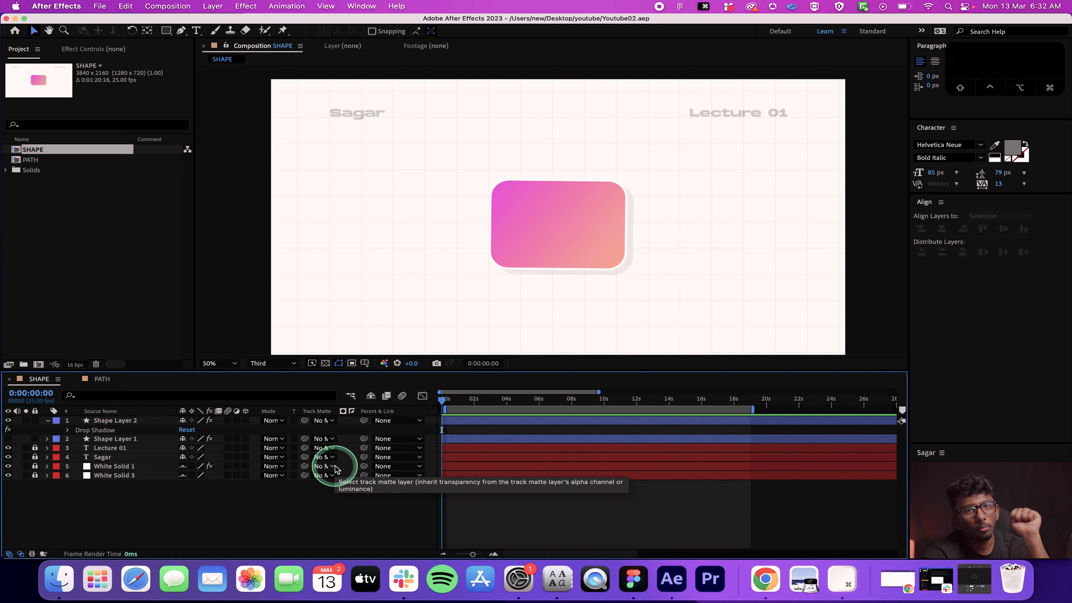
Step: Try stretching the central gradient rounded rectangle to about twice its width with the Selection tool, and undo the stretch
click(298, 426)
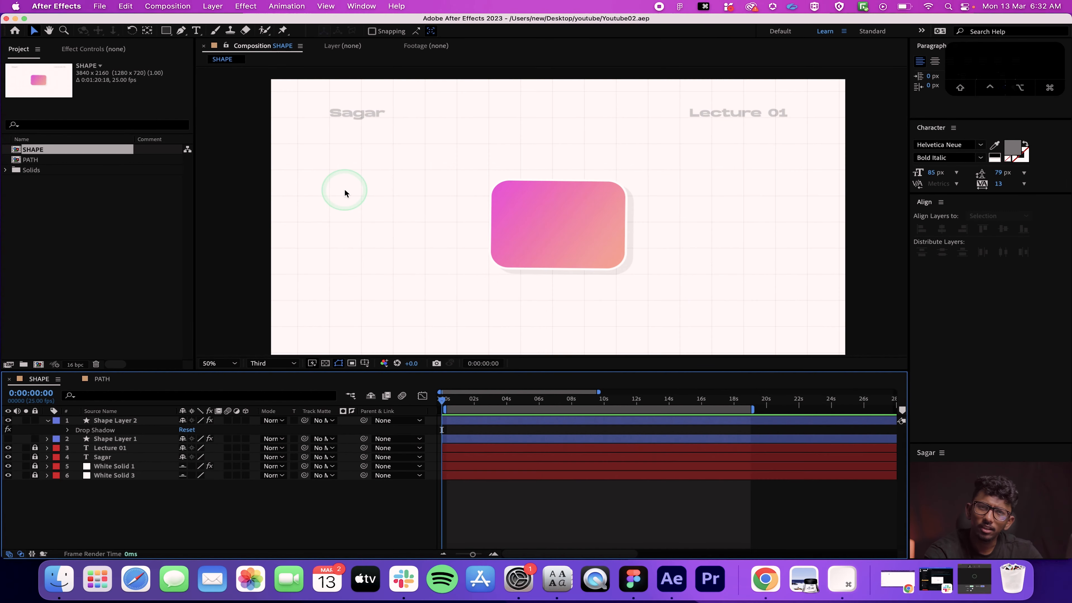
click(583, 252)
key(v)
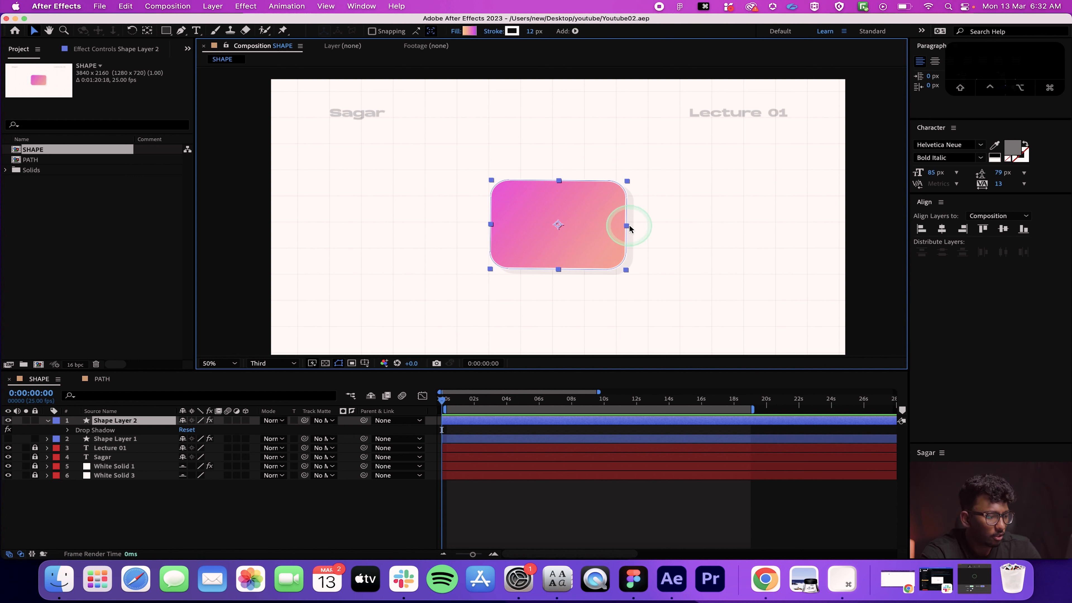
drag(629, 228, 703, 230)
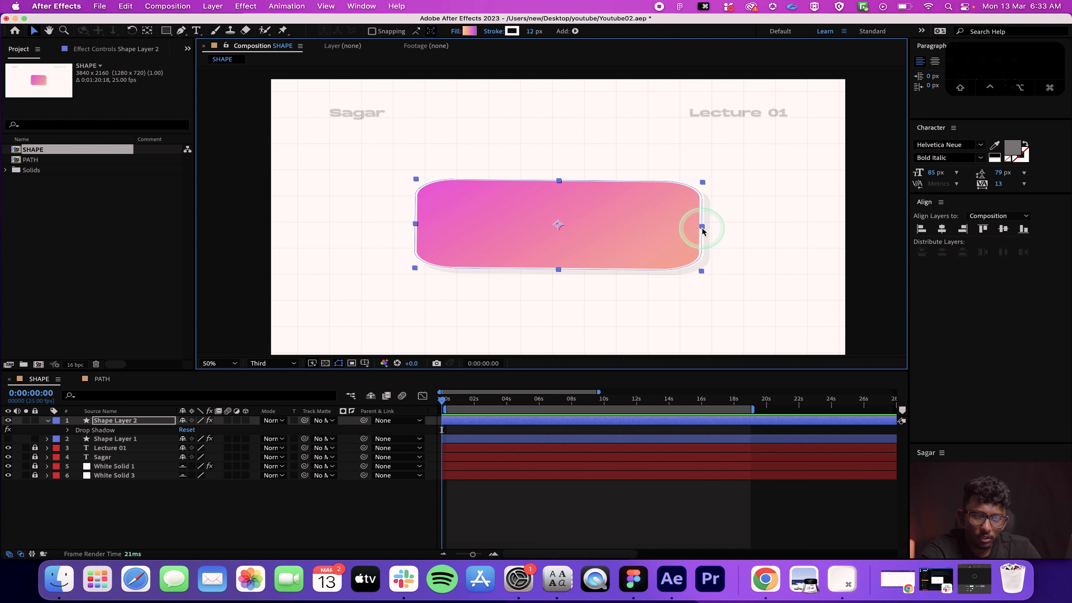
key(super+z)
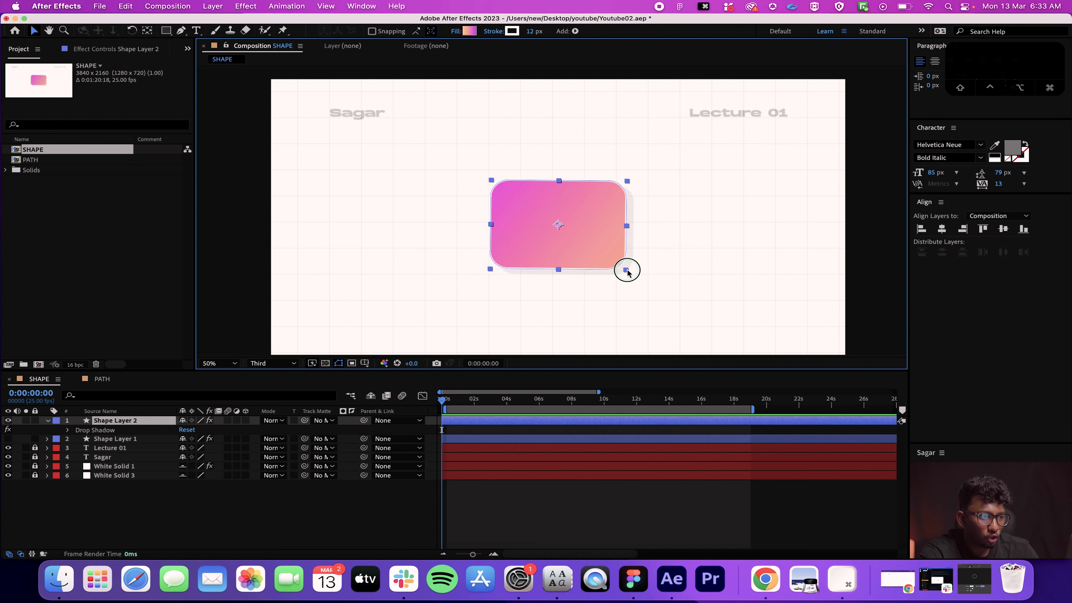
Step: Try enlarging the central rounded rectangle proportionally from its corner, undo the scaling, and deselect the shape
drag(627, 272, 692, 310)
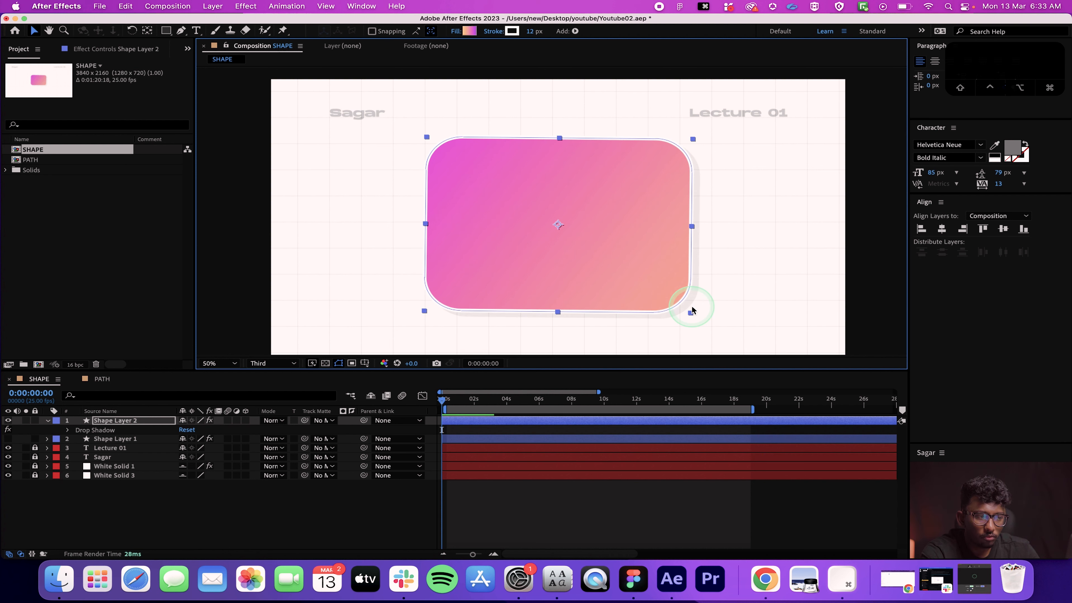
key(shift)
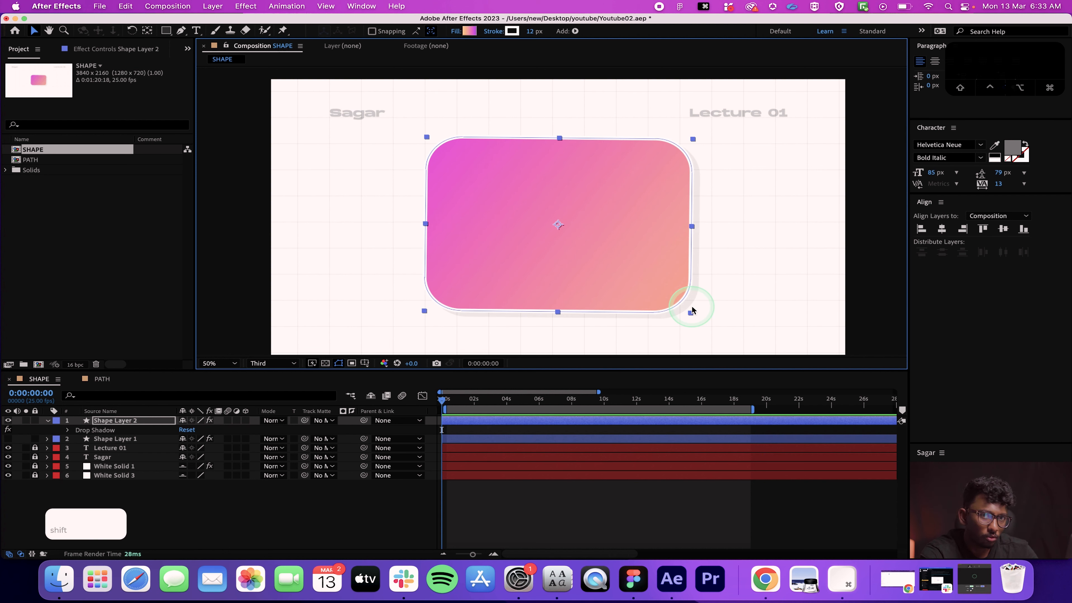
key(super+z)
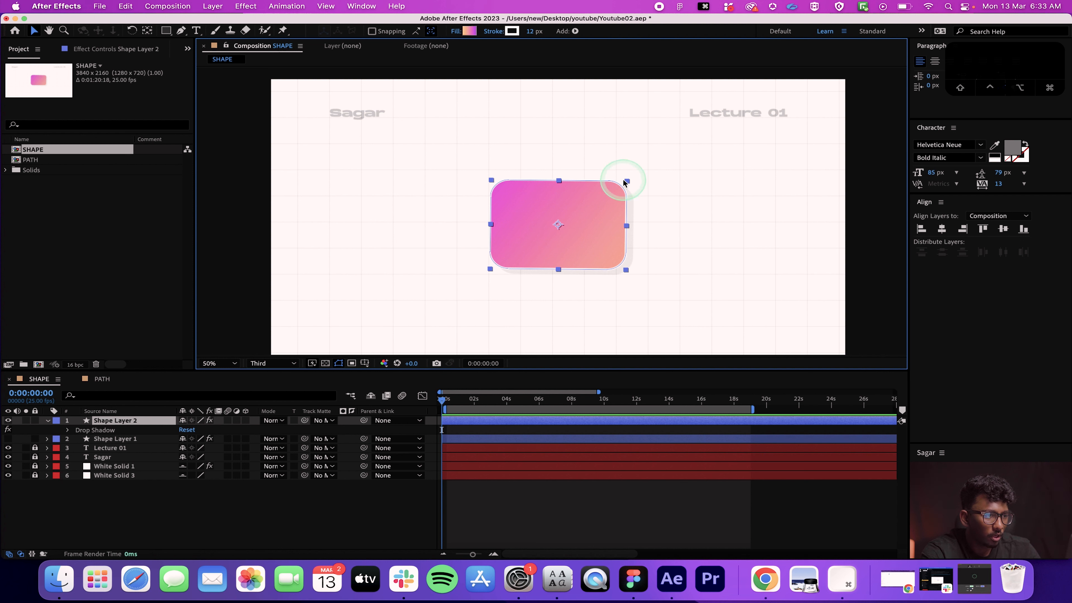
click(368, 203)
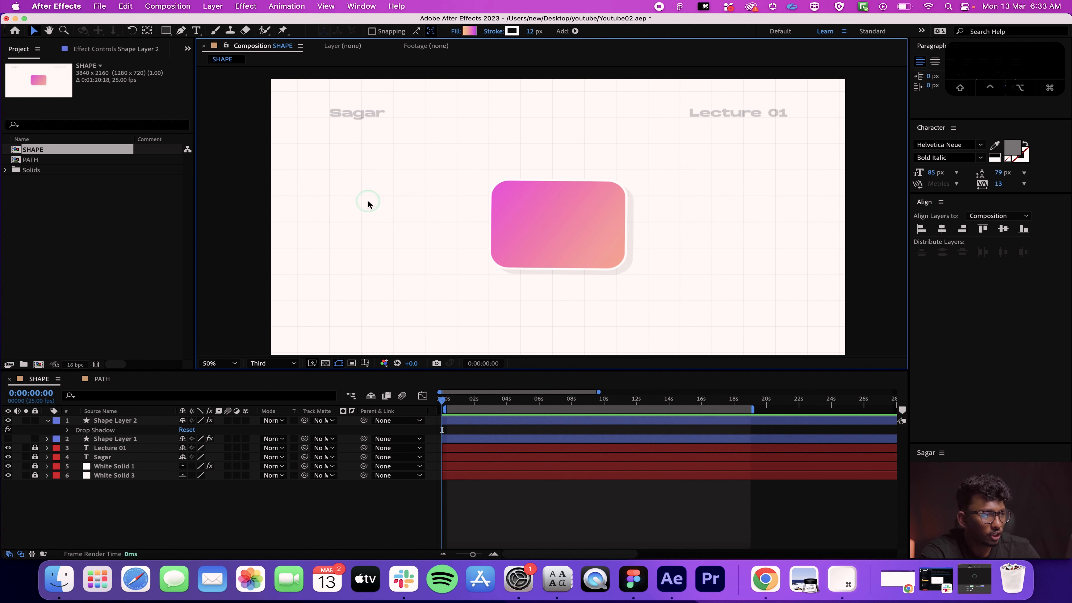
Step: Draw a rectangle left of the central shape and run its gradient diagonally from its upper-left to its lower-right corner
click(166, 31)
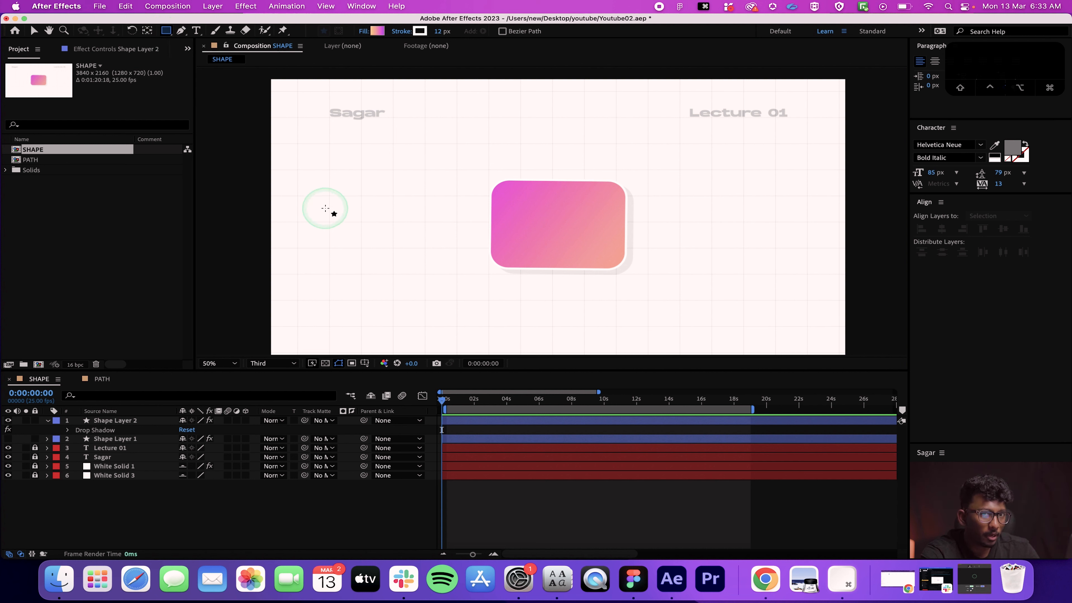
drag(324, 205, 433, 274)
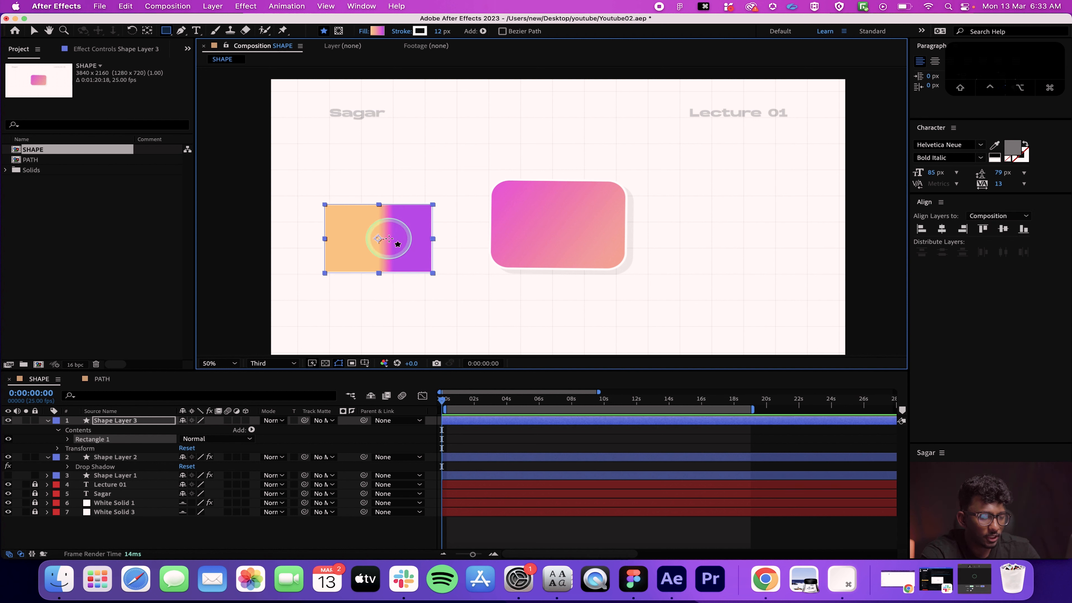
key(v)
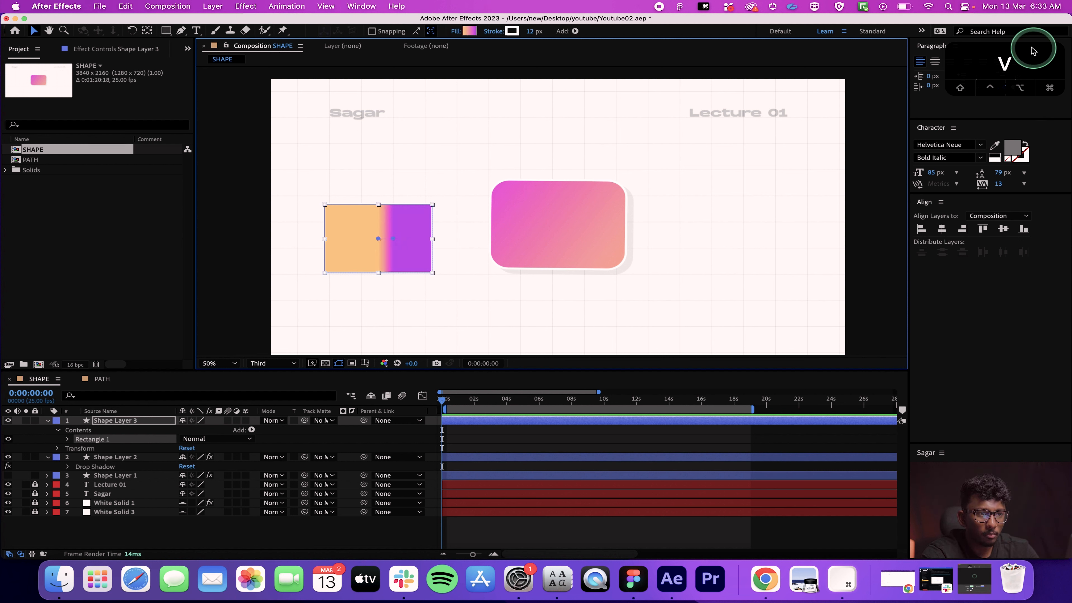
drag(396, 239, 328, 206)
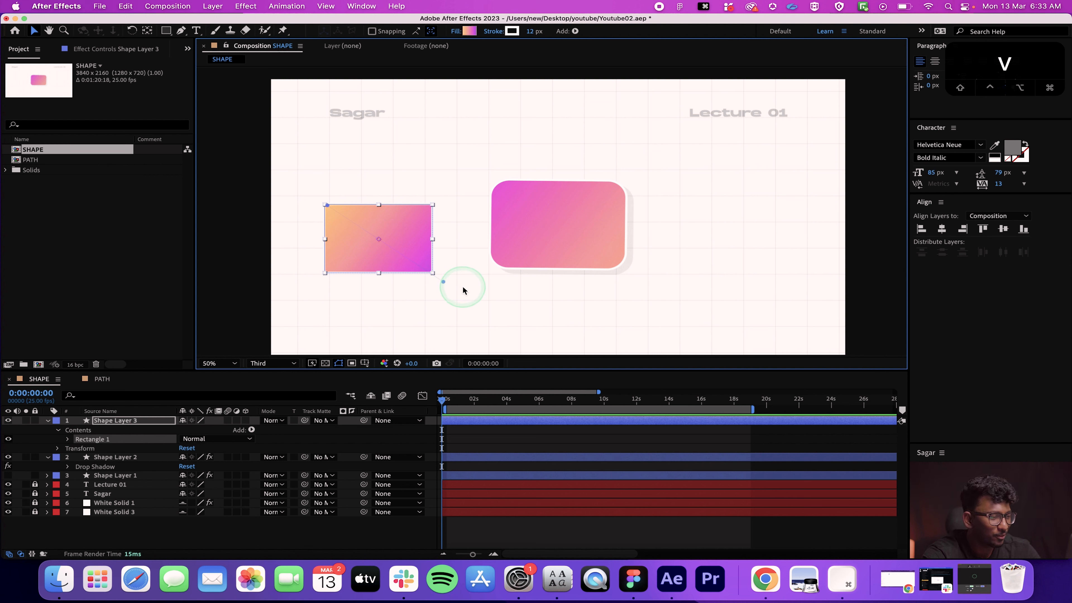
click(456, 277)
Step: Draw a small rounded rectangle right of the central shape and rotate it slightly clockwise
key(q)
drag(727, 209, 801, 261)
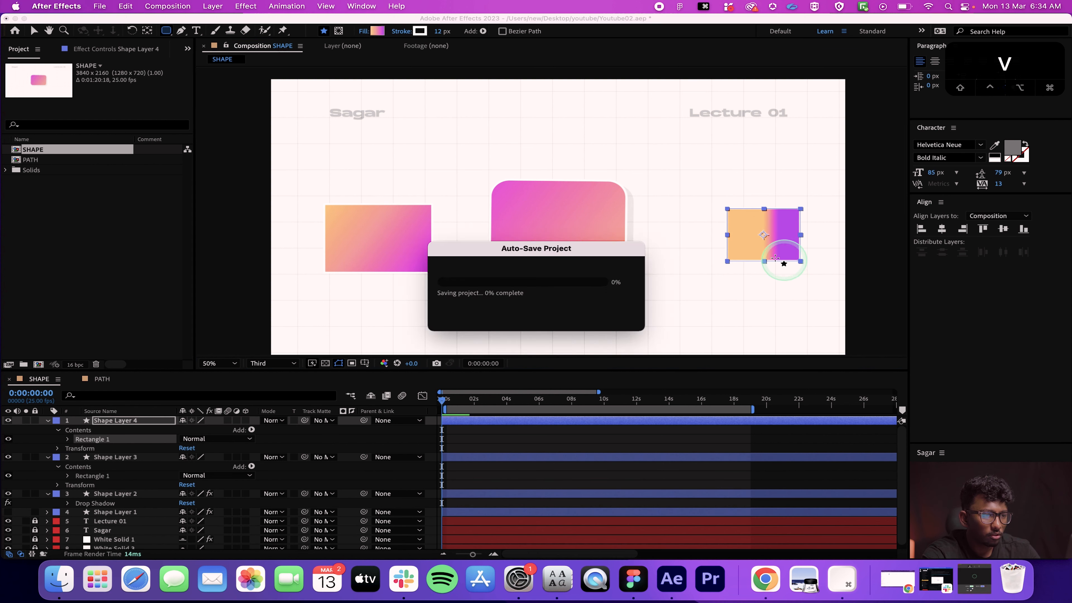
key(v)
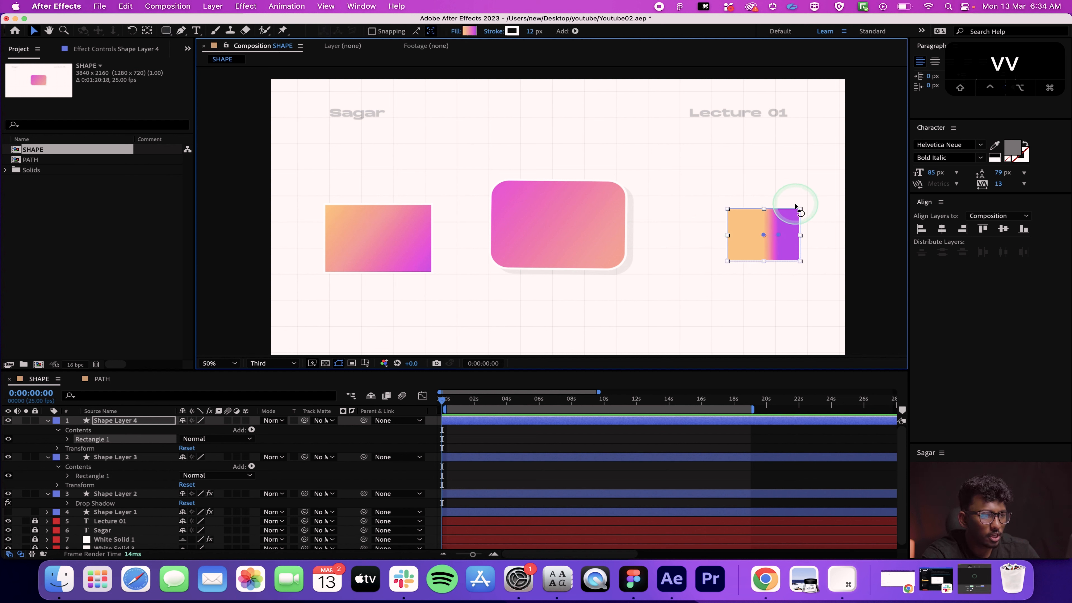
mouse_move(799, 207)
mouse_down()
mouse_move(816, 268)
mouse_move(722, 249)
mouse_move(787, 210)
mouse_move(817, 231)
mouse_move(807, 216)
mouse_up()
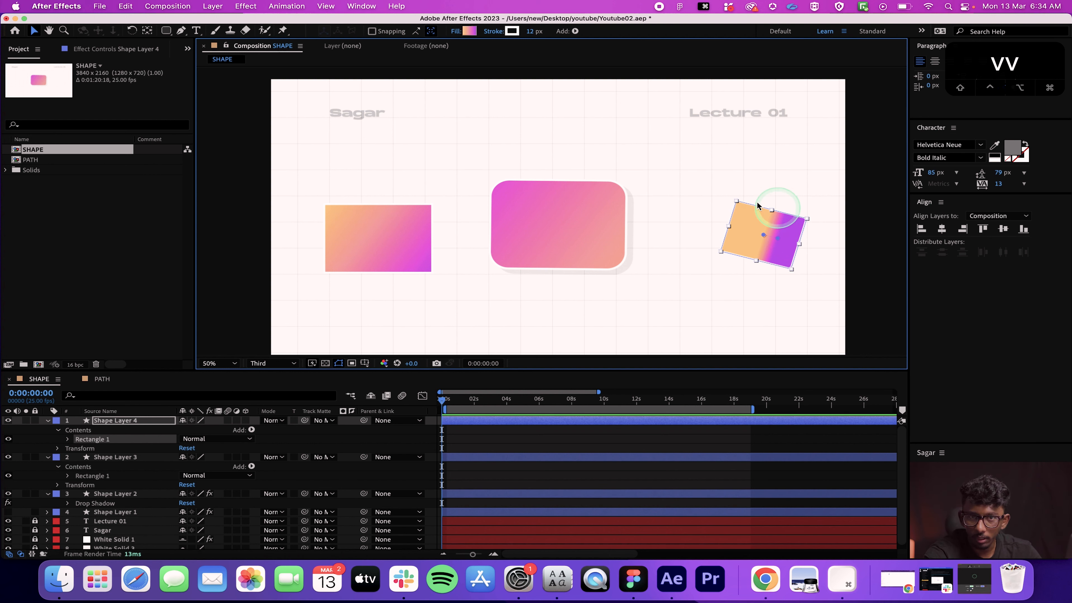
Step: Rotate the central gradient rounded rectangle by about half a turn with the Rotation tool
click(132, 31)
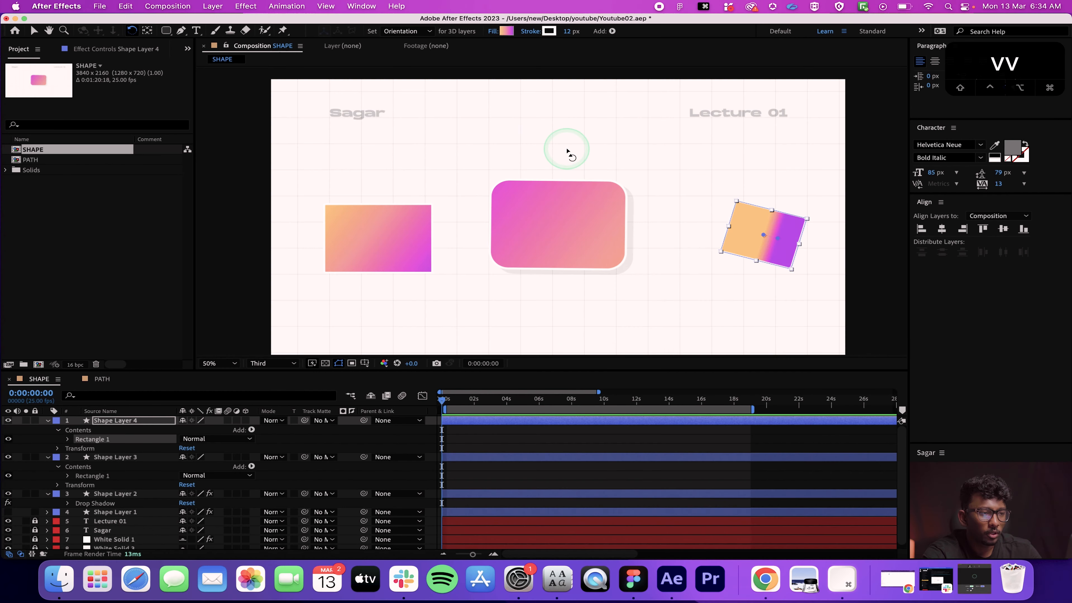
key(w)
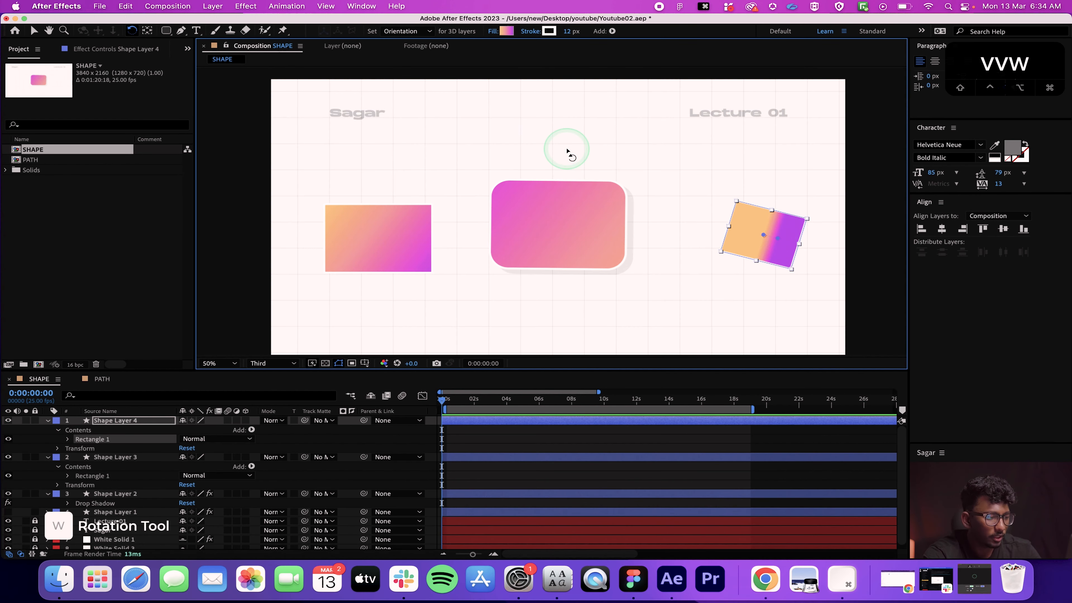
click(610, 213)
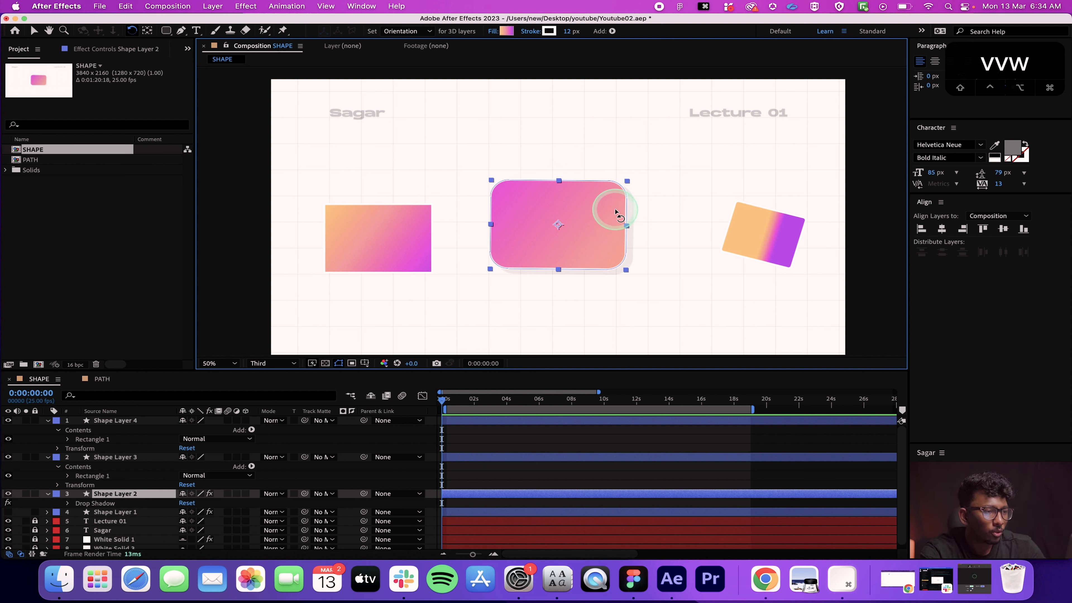
drag(617, 204, 522, 241)
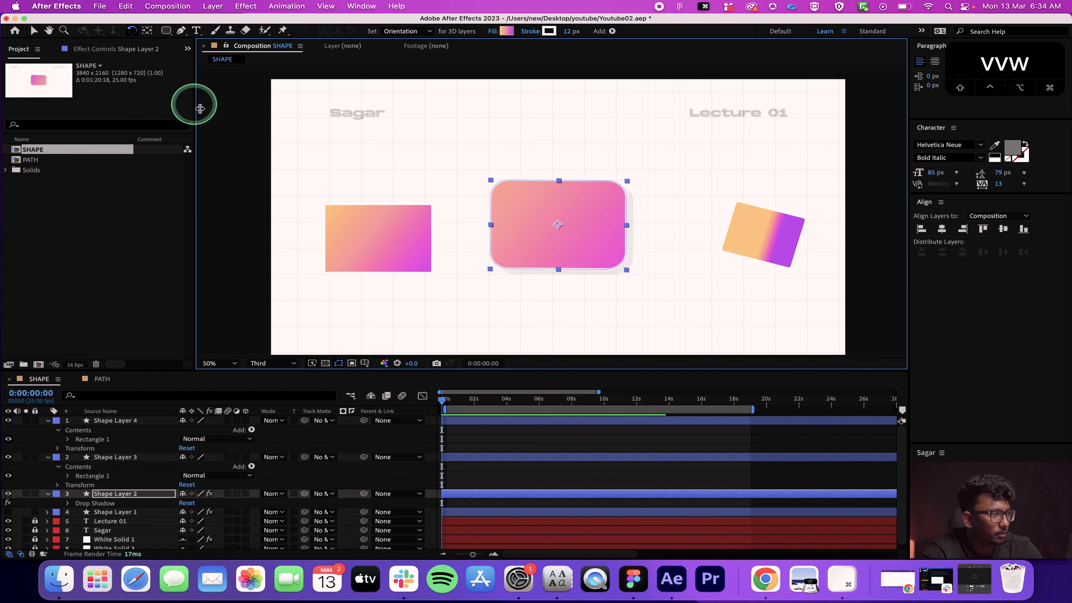
Step: Delete the two extra rectangles on either side of the central shape
key(v)
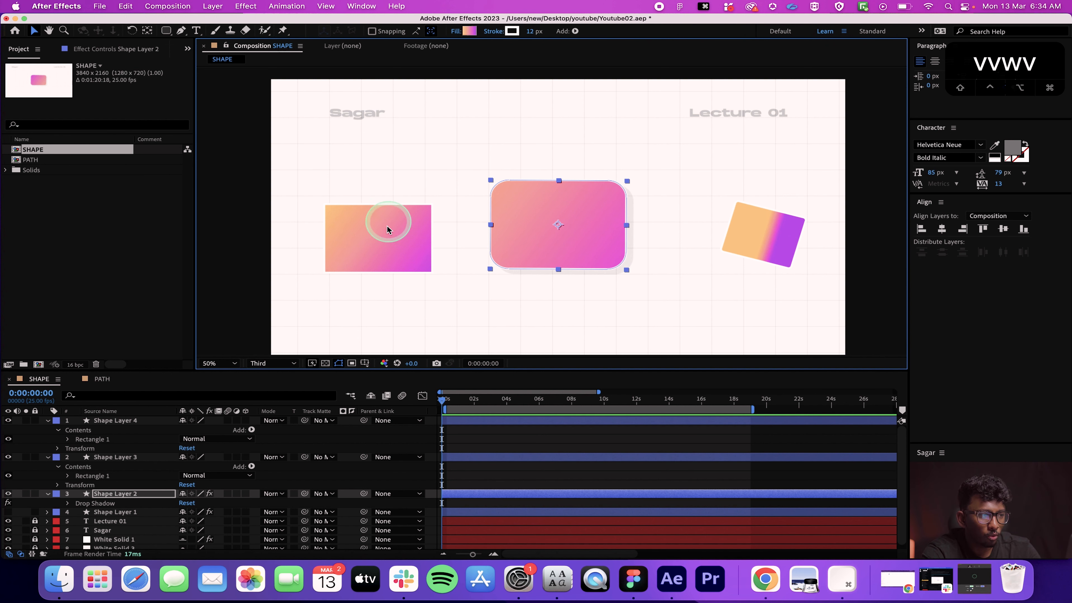
click(388, 224)
shift+click(767, 252)
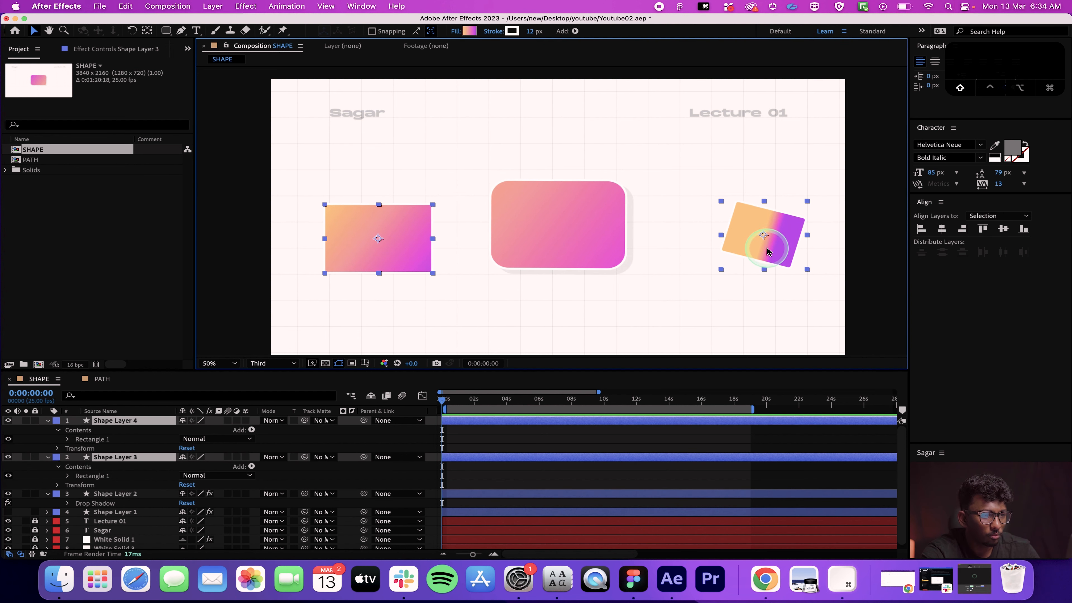
key(BackSpace)
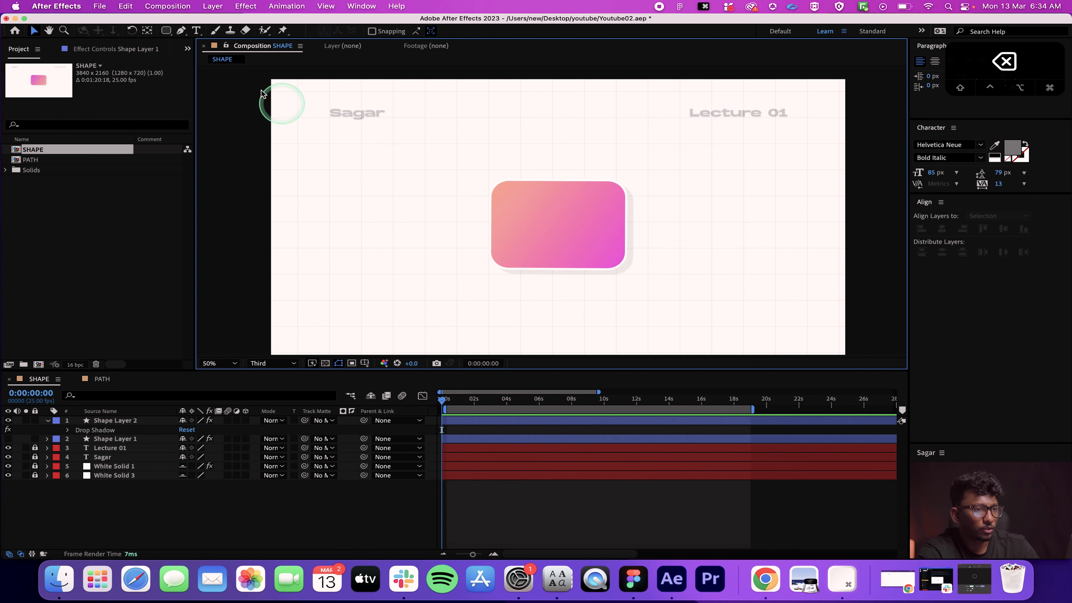
Step: Magnify the composition view to 100% and pan across the central shape with the Hand tool
click(49, 30)
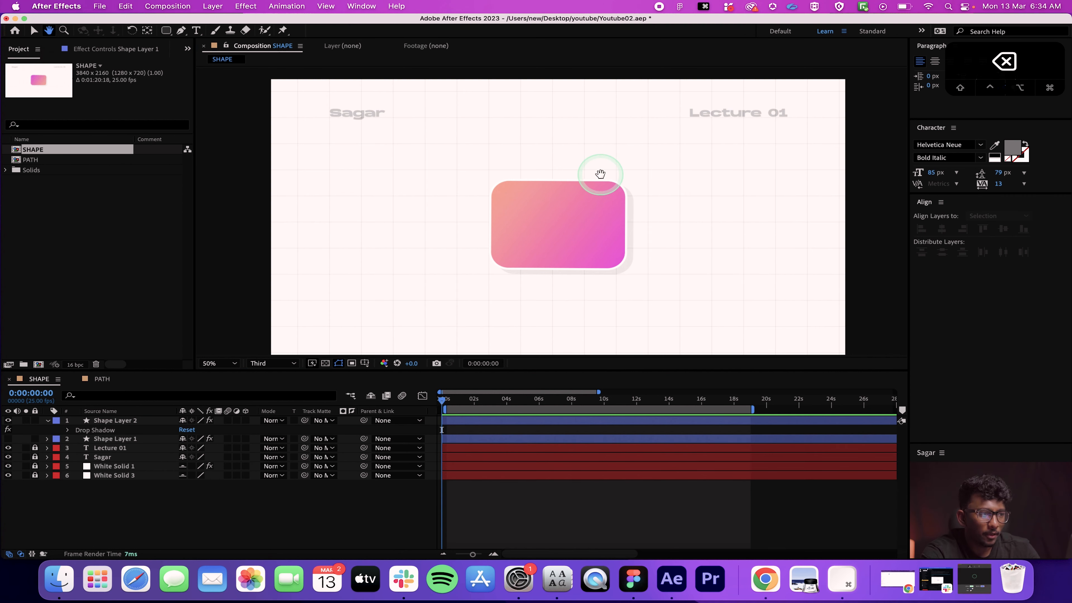
scroll(717, 159, up, 1)
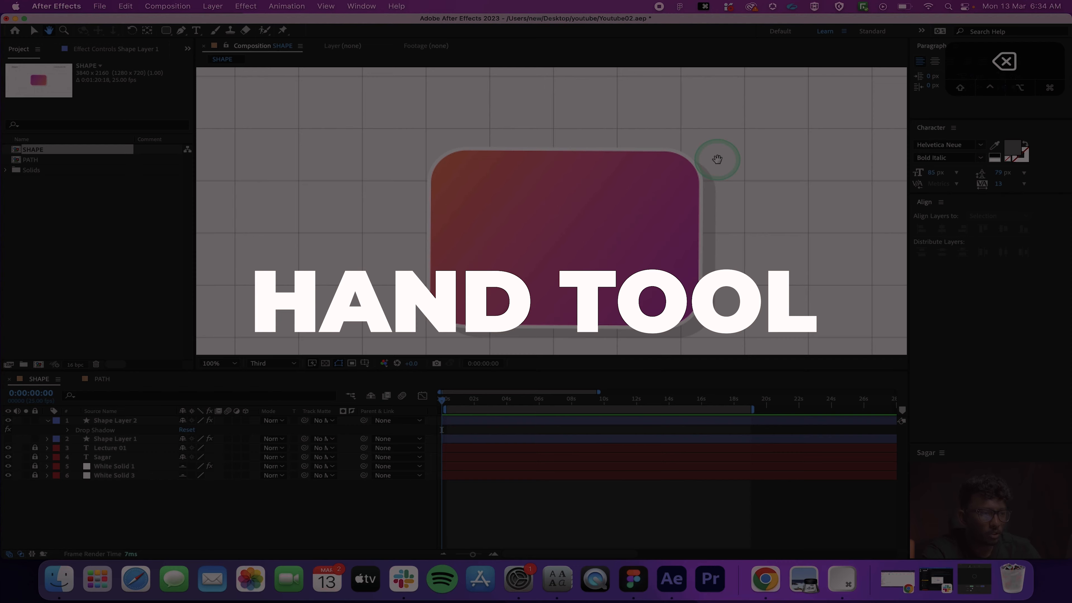
scroll(718, 159, up, 1)
drag(778, 152, 540, 187)
scroll(646, 197, down, 1)
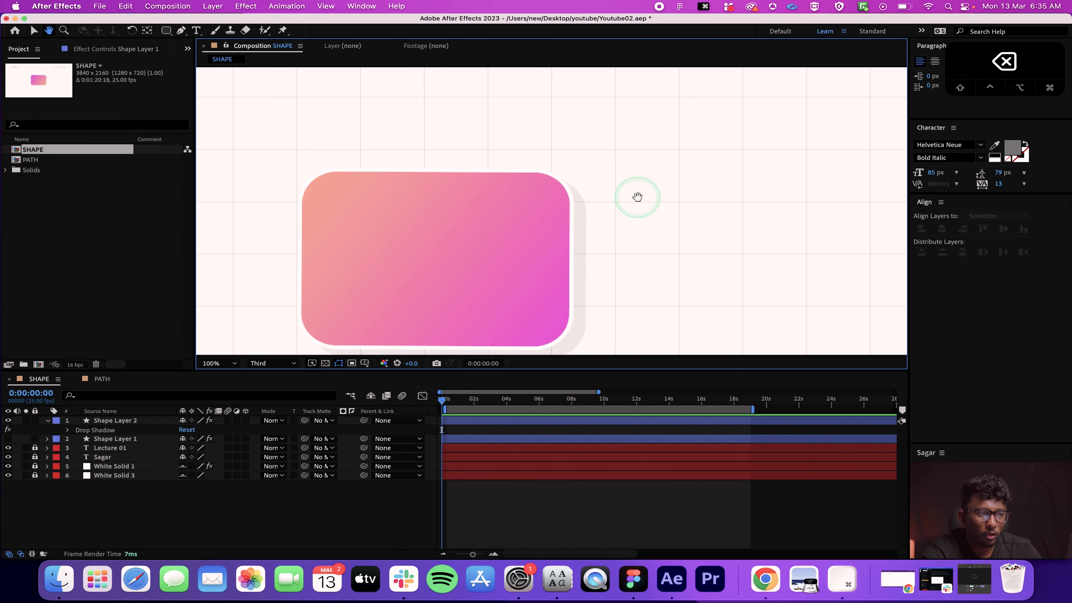
key(v)
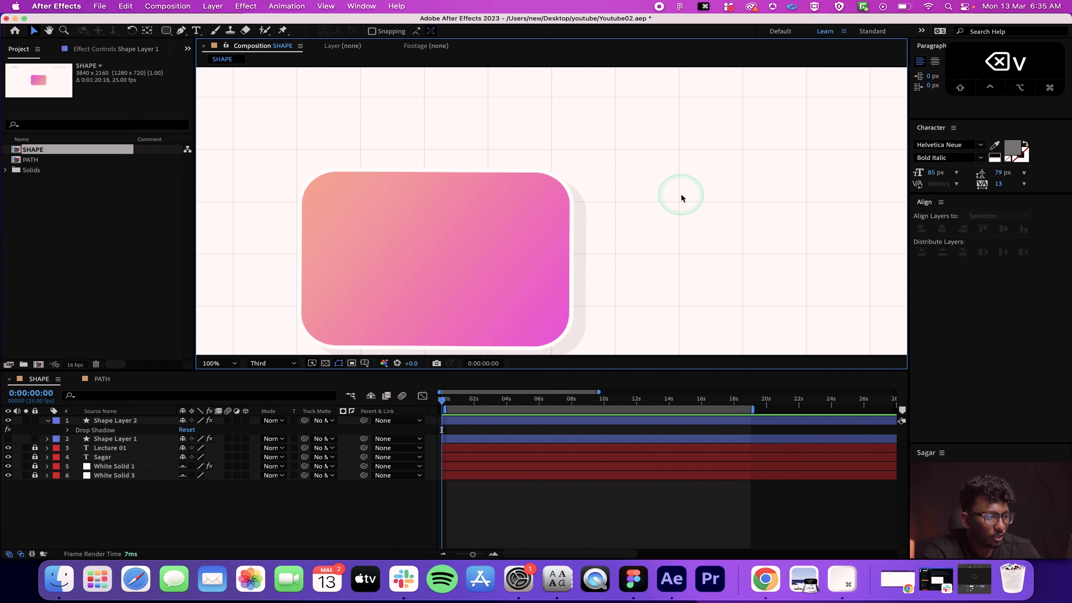
Step: Pan around the composition with the Hand tool, view the whole frame at 25%, and pan the timeline to later seconds
key(h)
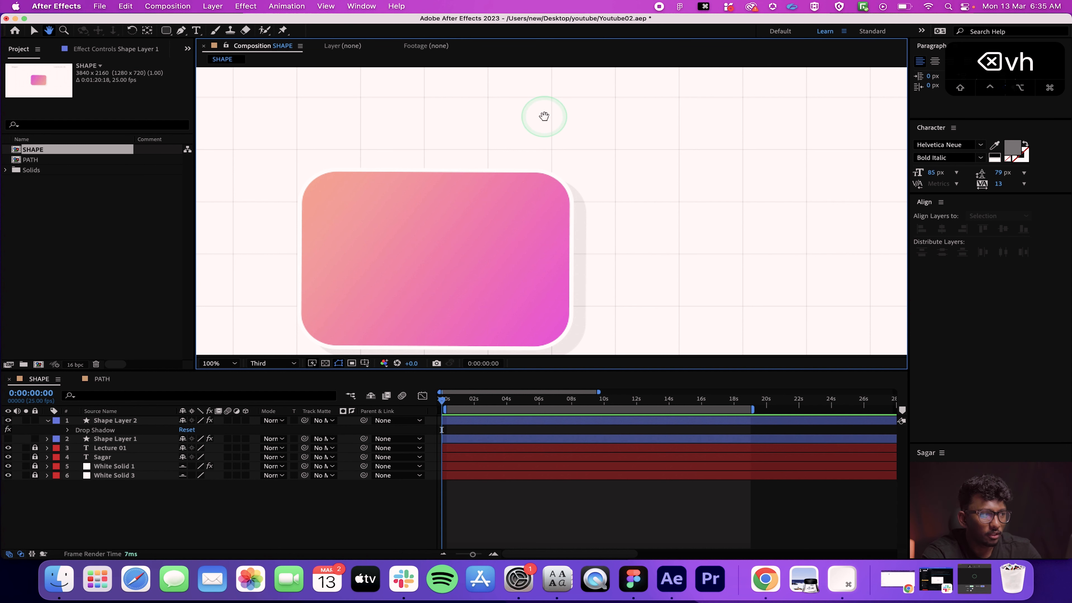
drag(706, 154, 689, 262)
drag(739, 219, 574, 291)
scroll(622, 242, down, 3)
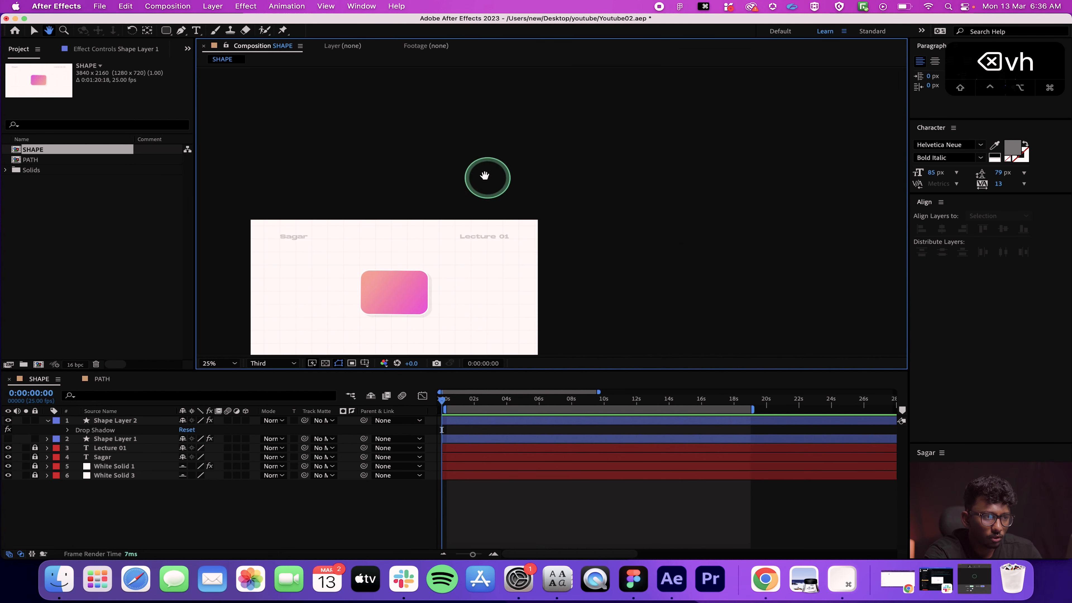
drag(485, 174, 694, 208)
drag(711, 297, 708, 186)
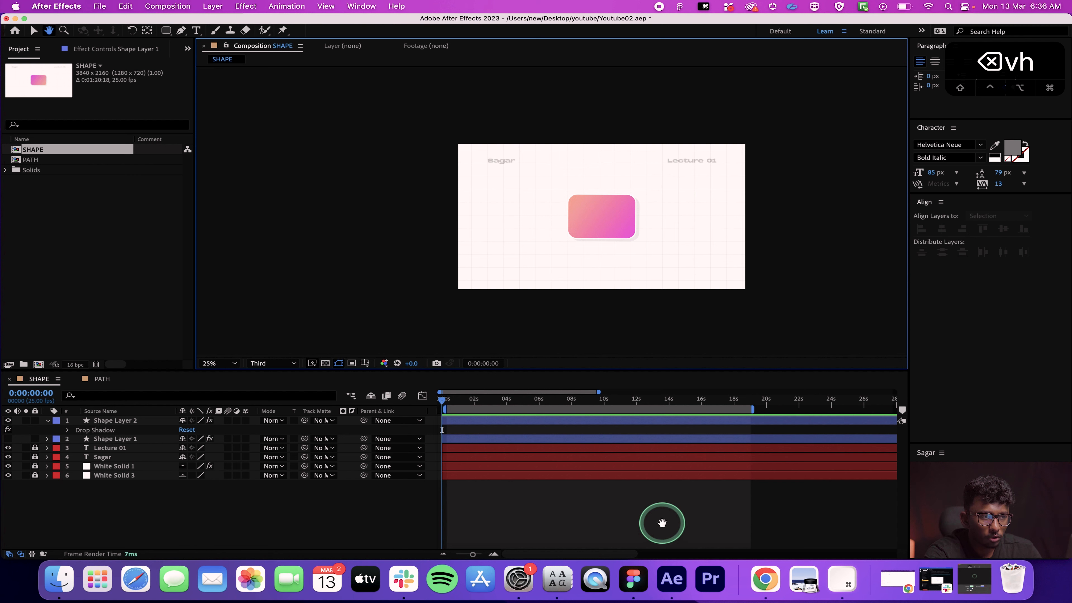
drag(753, 457, 622, 452)
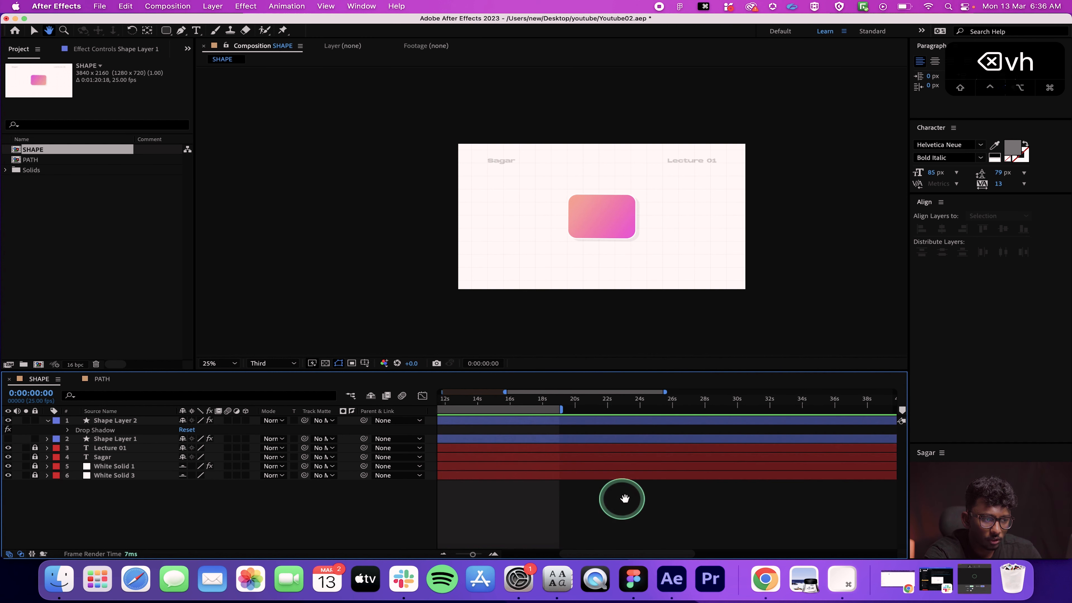
Step: Pan the timeline forward to later seconds and back to its beginning with the Hand tool
drag(803, 467, 631, 465)
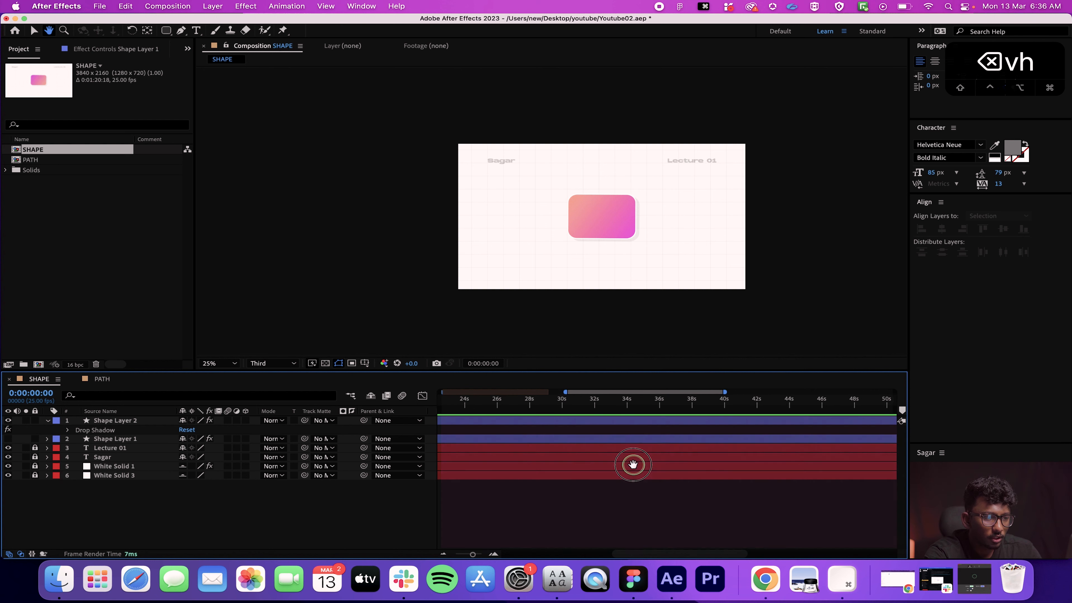
drag(575, 447, 767, 458)
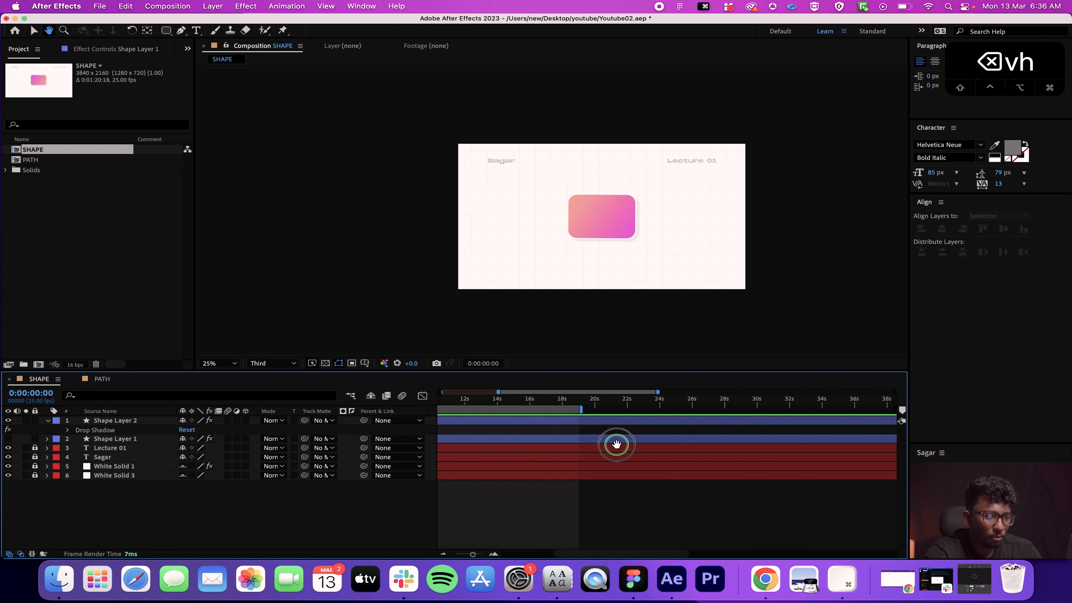
drag(616, 446, 828, 453)
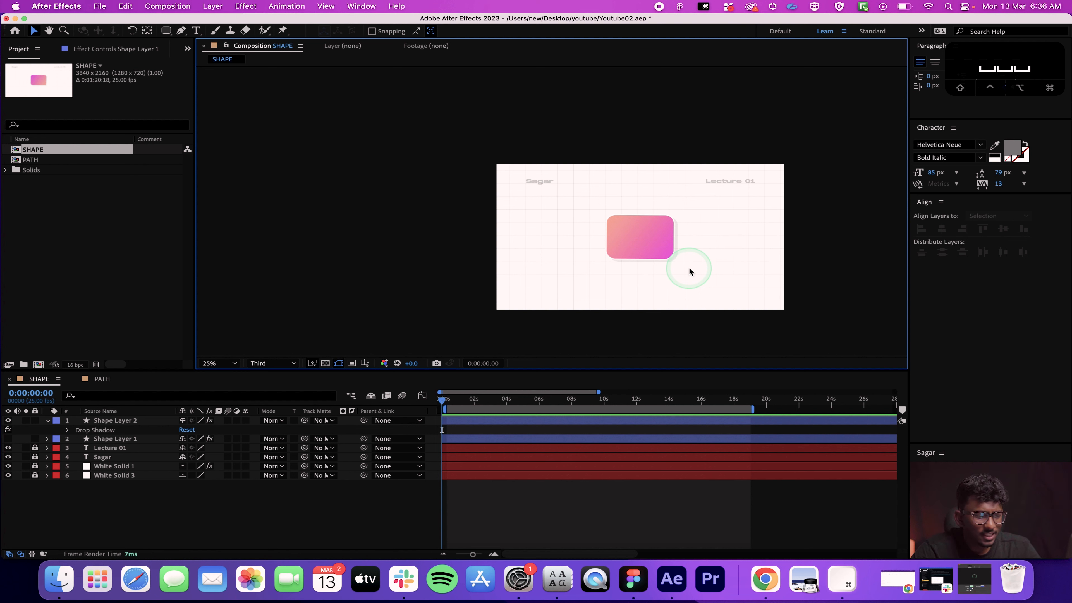
Step: Pan around the composition with the temporary Hand tool and magnify the view to 50%
key(space)
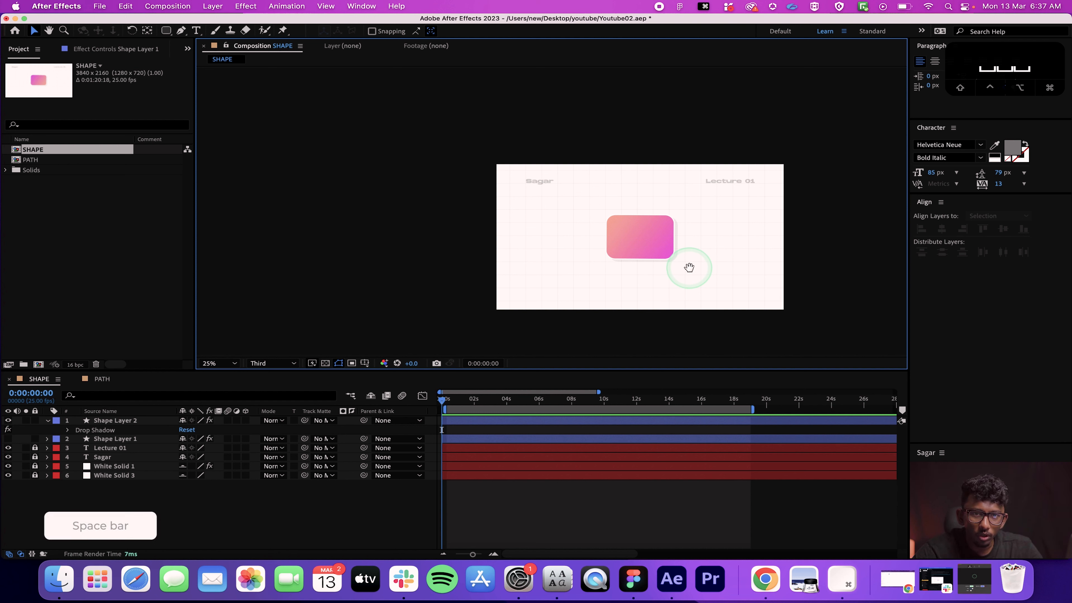
drag(729, 246, 542, 153)
drag(601, 200, 596, 229)
scroll(595, 229, up, 2)
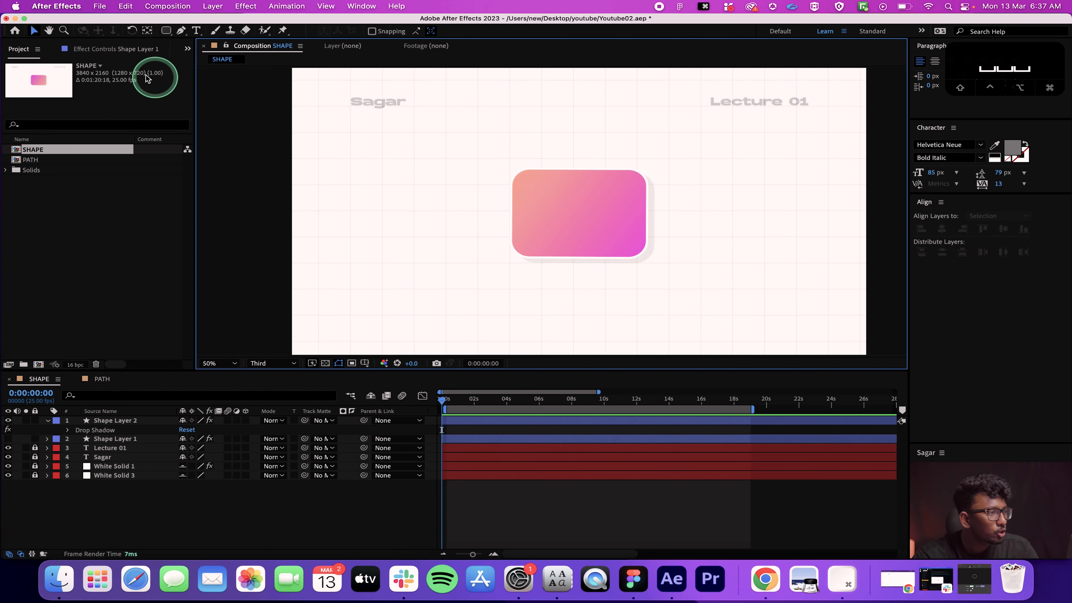
Step: Magnify the composition to 200% beside the central shape with the Zoom tool and zoom back out to 50%
click(64, 30)
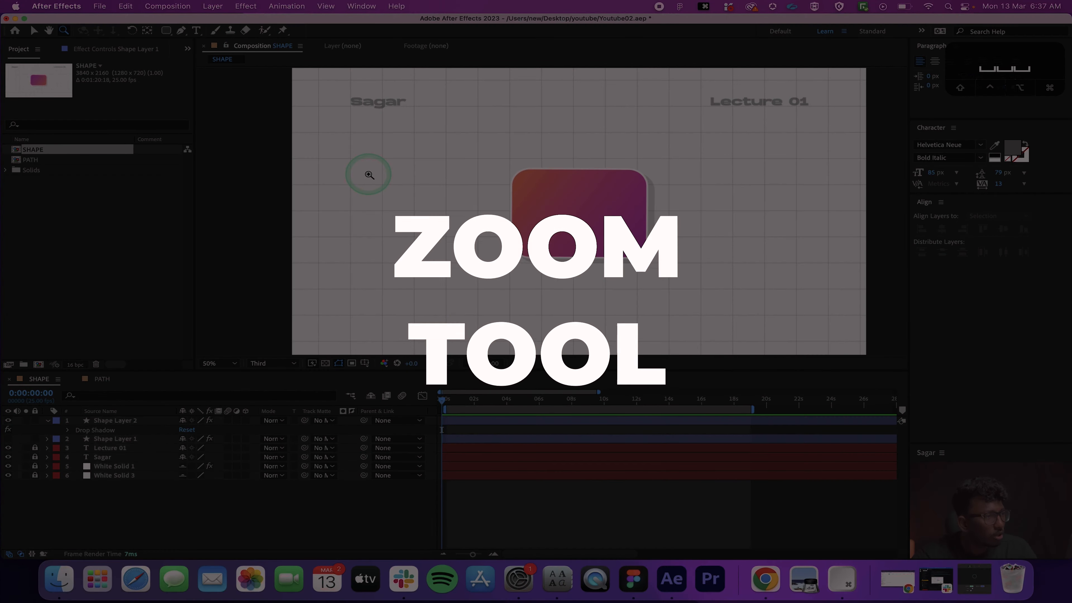
click(369, 174)
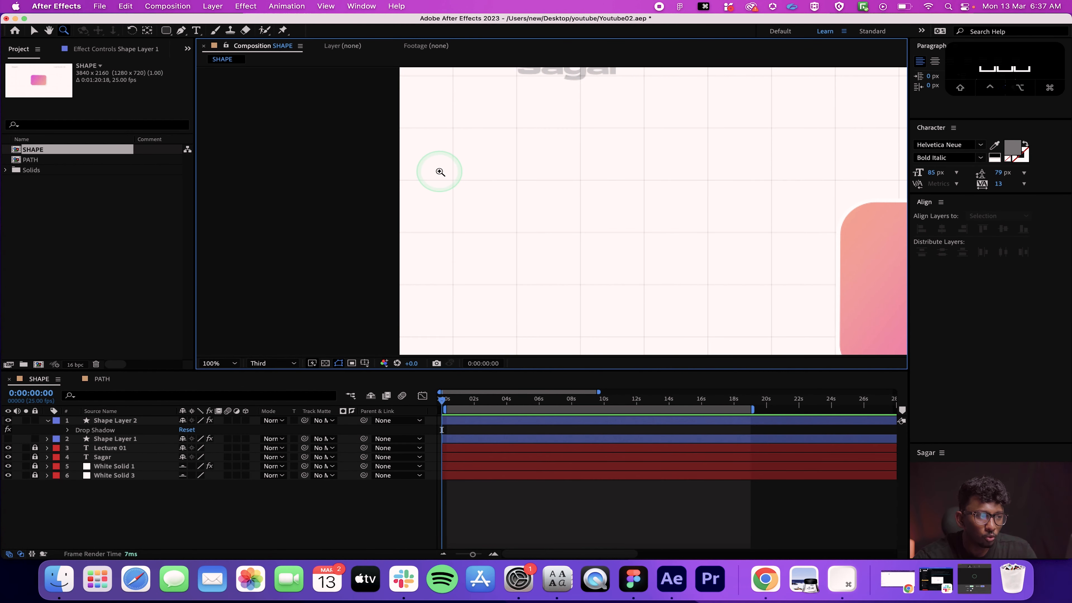
click(440, 172)
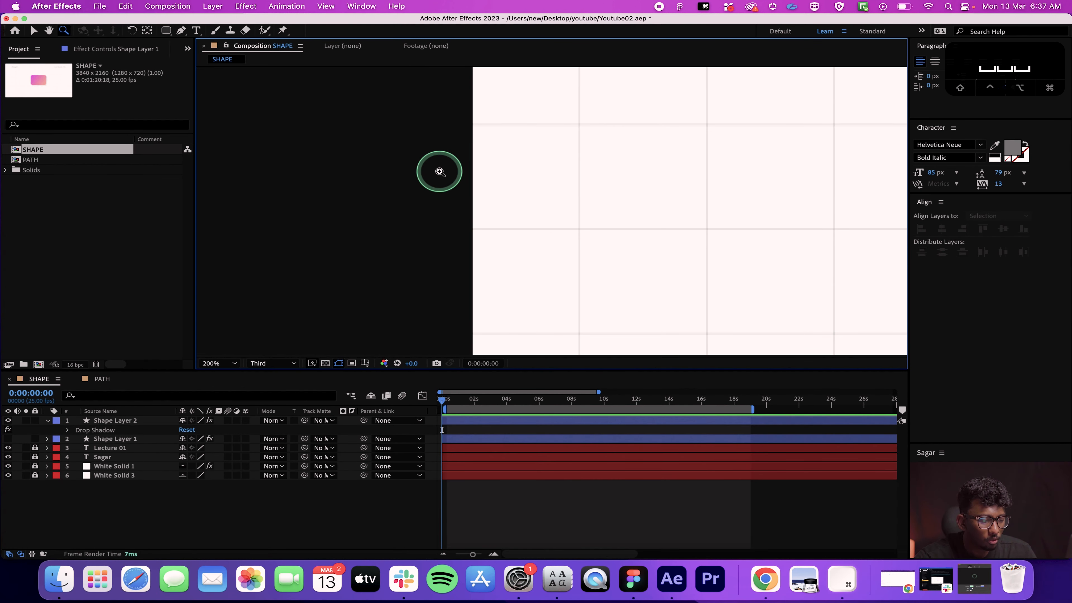
alt+click(623, 181)
alt+click(623, 181)
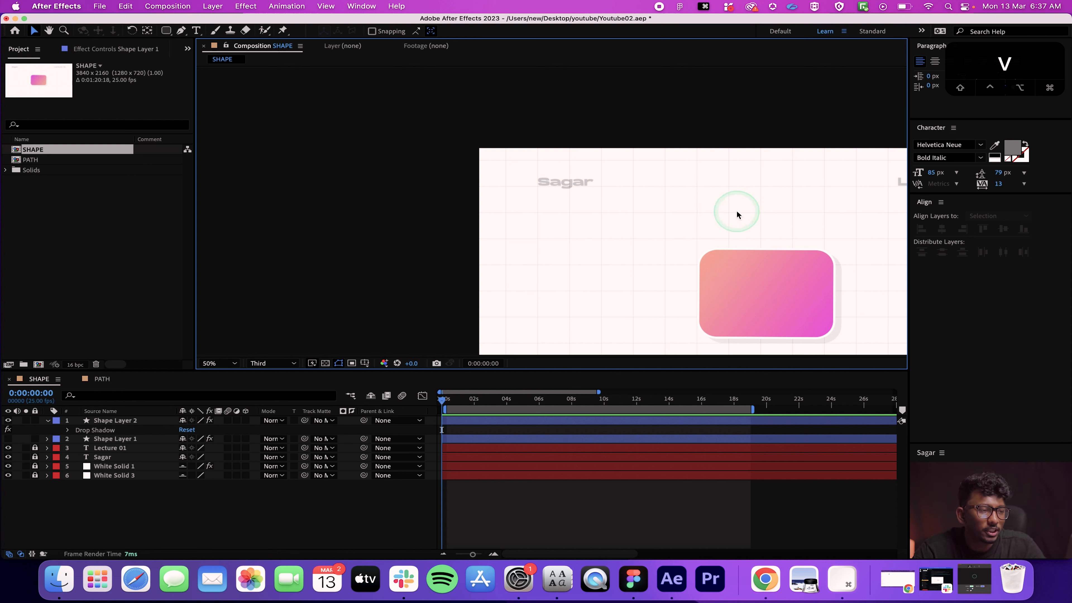
Step: Step the composition magnification down to 12.5%, pan the frame toward the viewer's centre, and step back up to 100%
key(comma)
key(period)
key(comma)
key(comma)
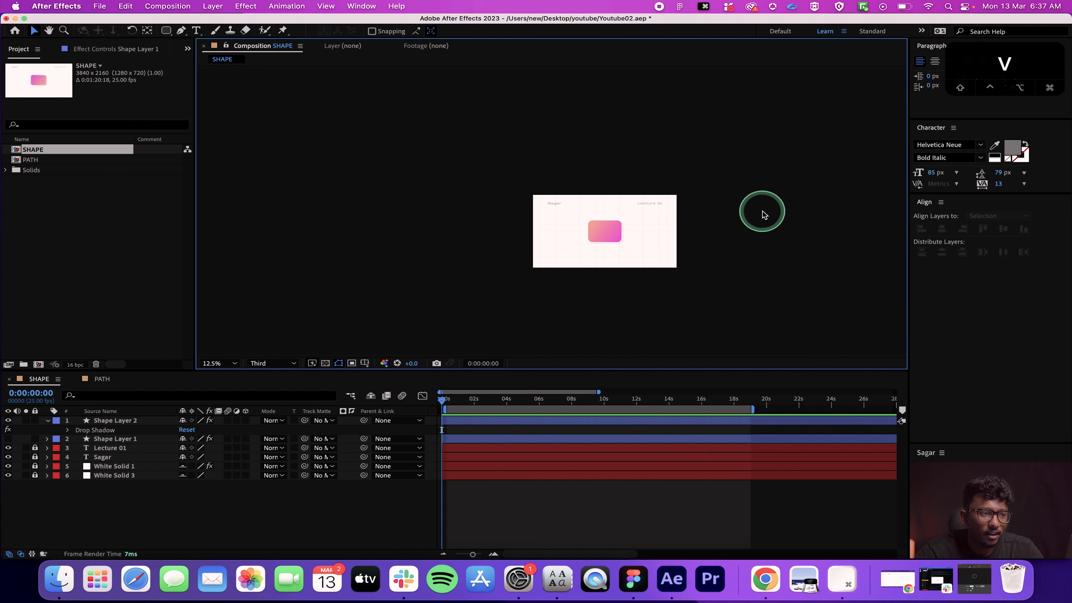
key(period)
key(space)
drag(694, 228, 611, 201)
key(period)
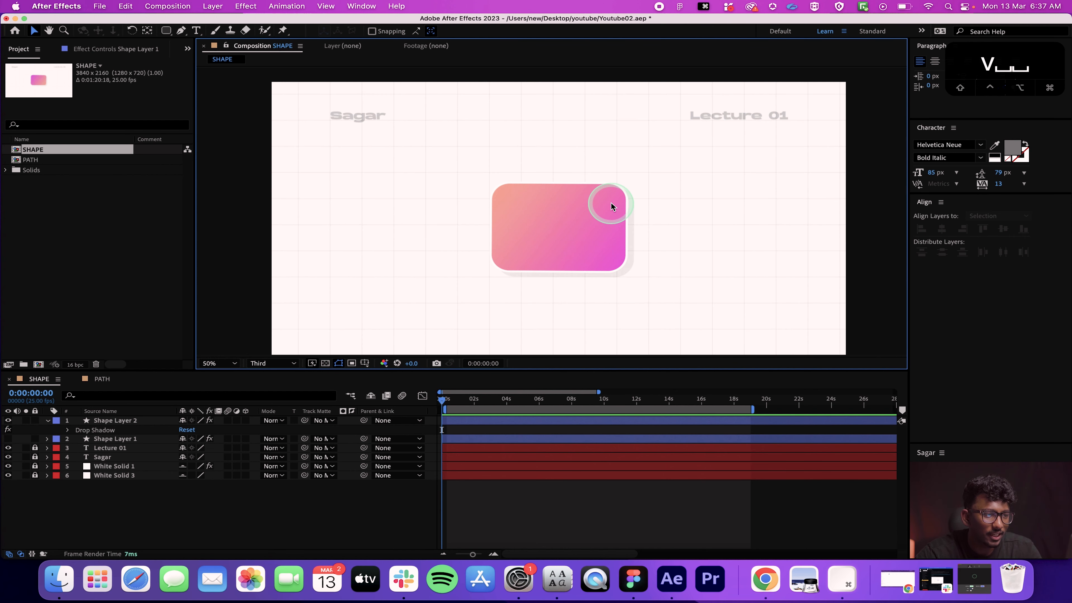
key(period)
Step: Zoom in to 200% and back out to 100% with the Zoom tool, and return to the Selection tool
click(63, 32)
click(371, 174)
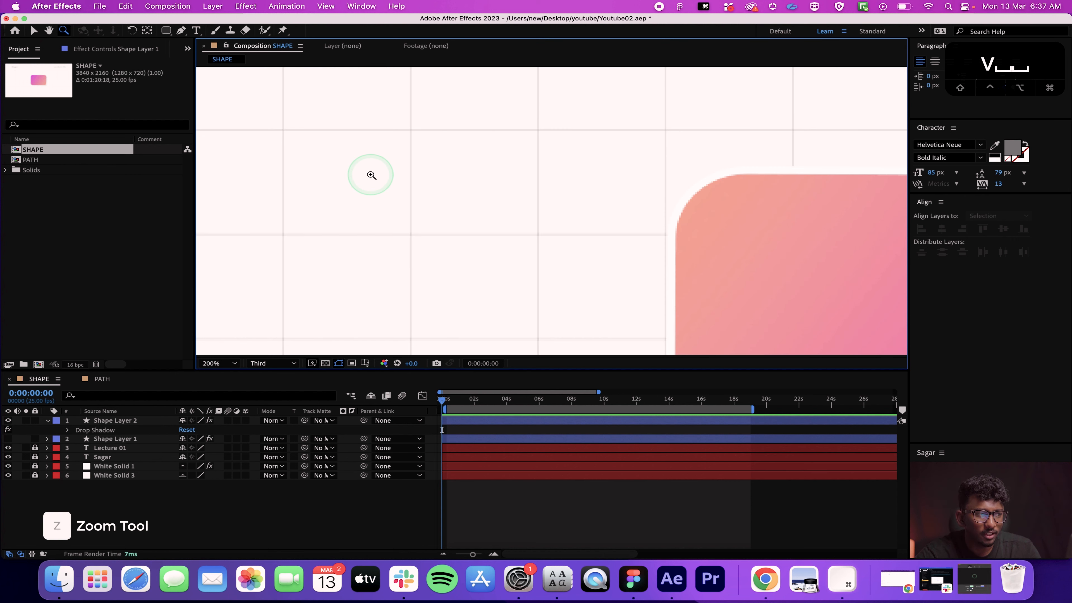
alt+click(371, 175)
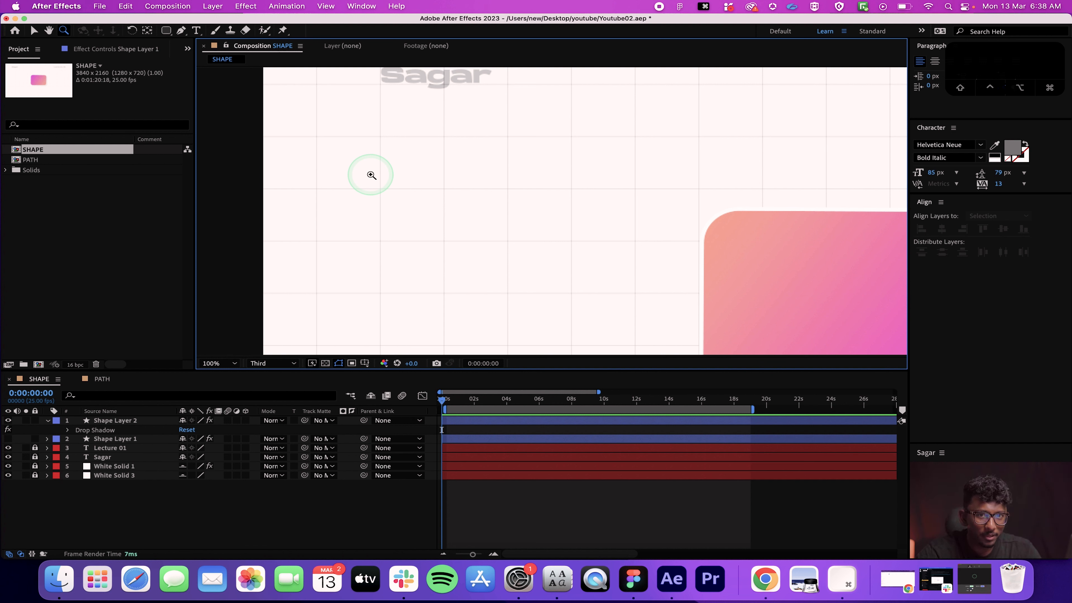
key(v)
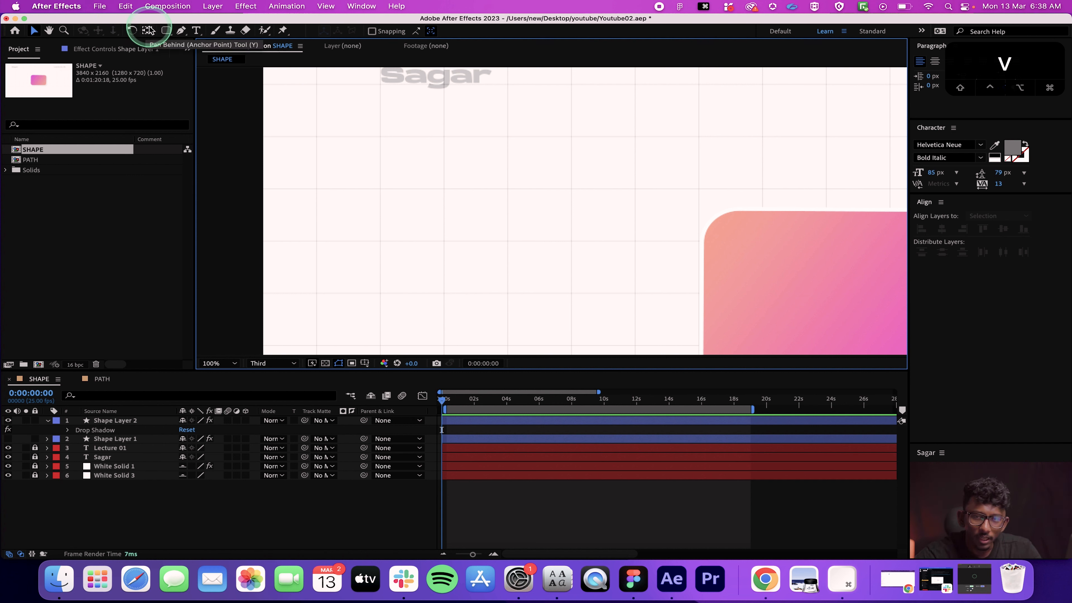
Step: Draw a gradient-filled rectangle beside the central rounded shape, on its left, with the Rectangle tool
click(168, 31)
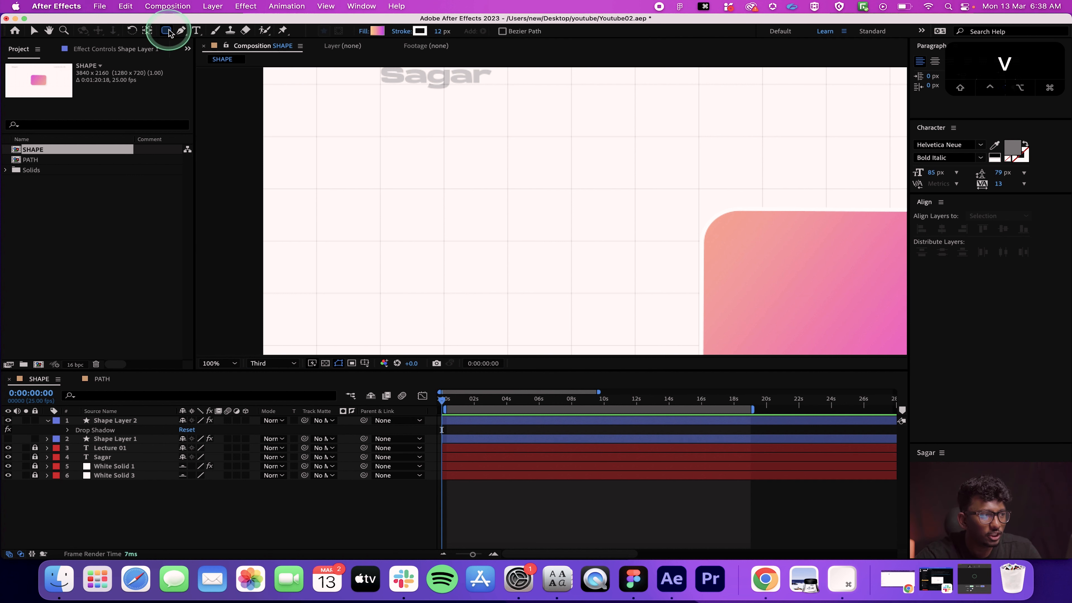
drag(168, 32, 220, 33)
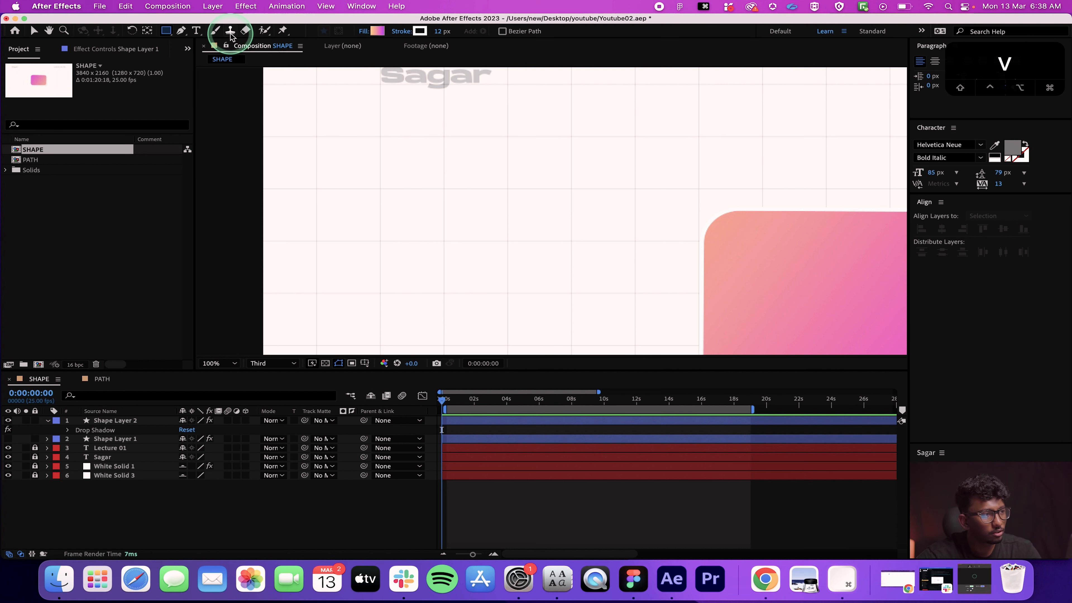
scroll(430, 182, down, 2)
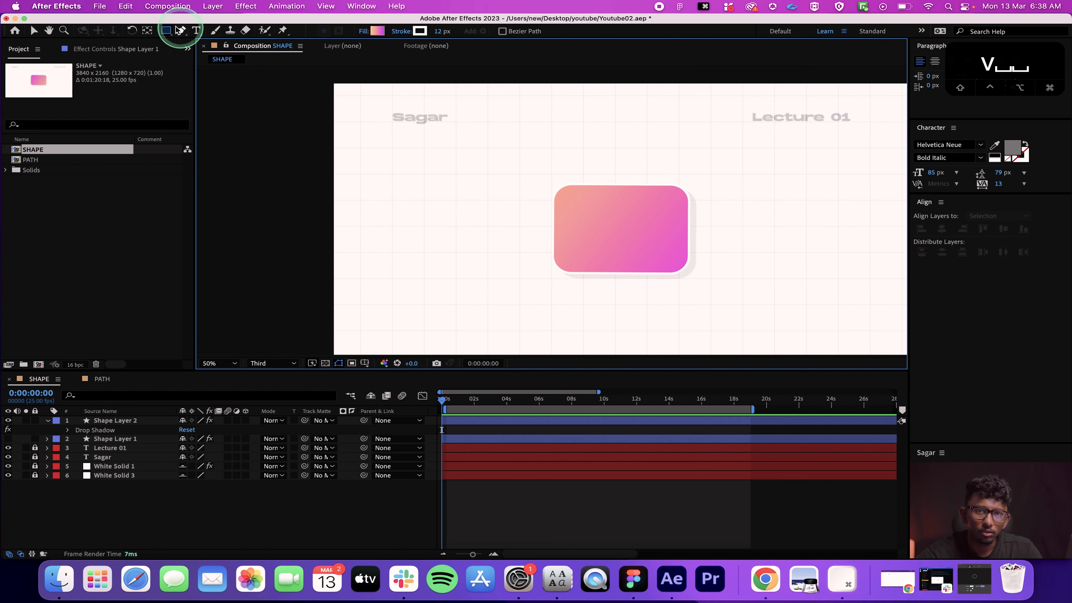
drag(167, 31, 235, 79)
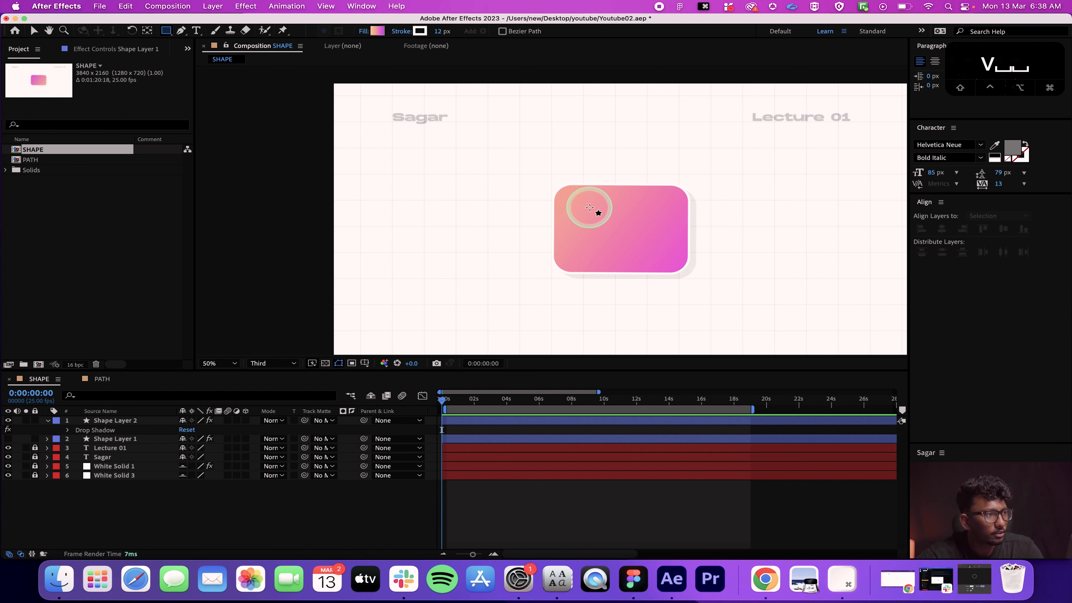
drag(374, 203, 488, 269)
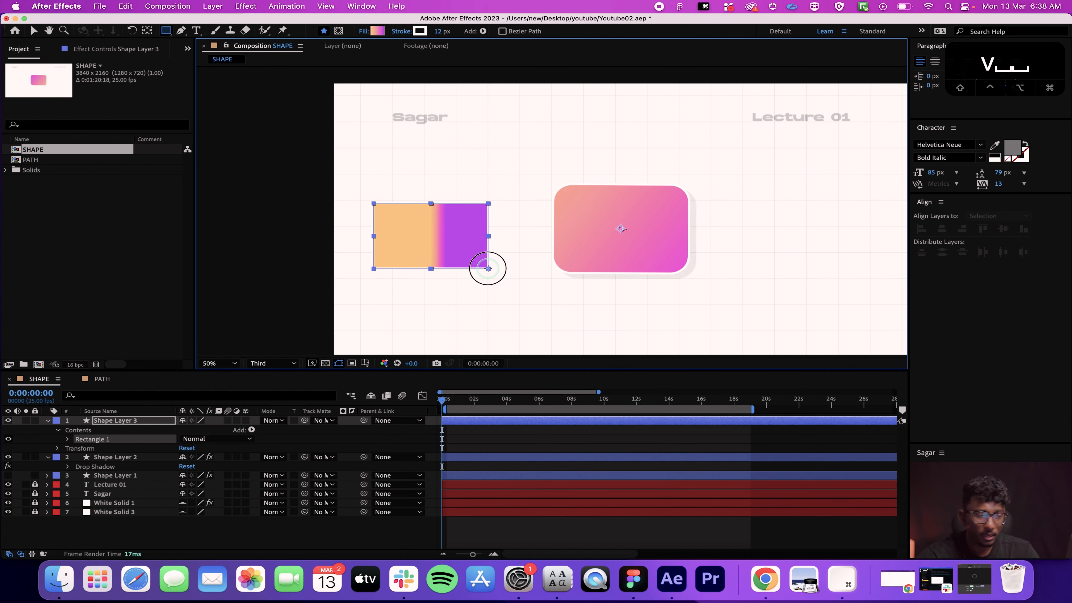
Step: Stretch the new rectangle's gradient diagonally by moving its end point to the lower-right corner and its start point to the upper-left corner
click(35, 30)
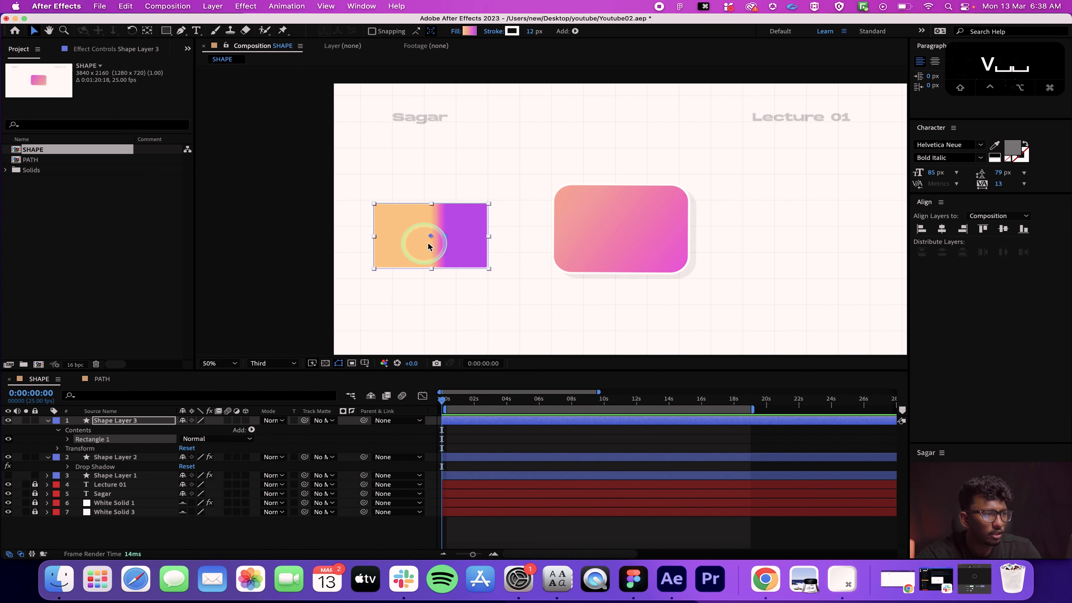
click(446, 237)
drag(446, 237, 492, 268)
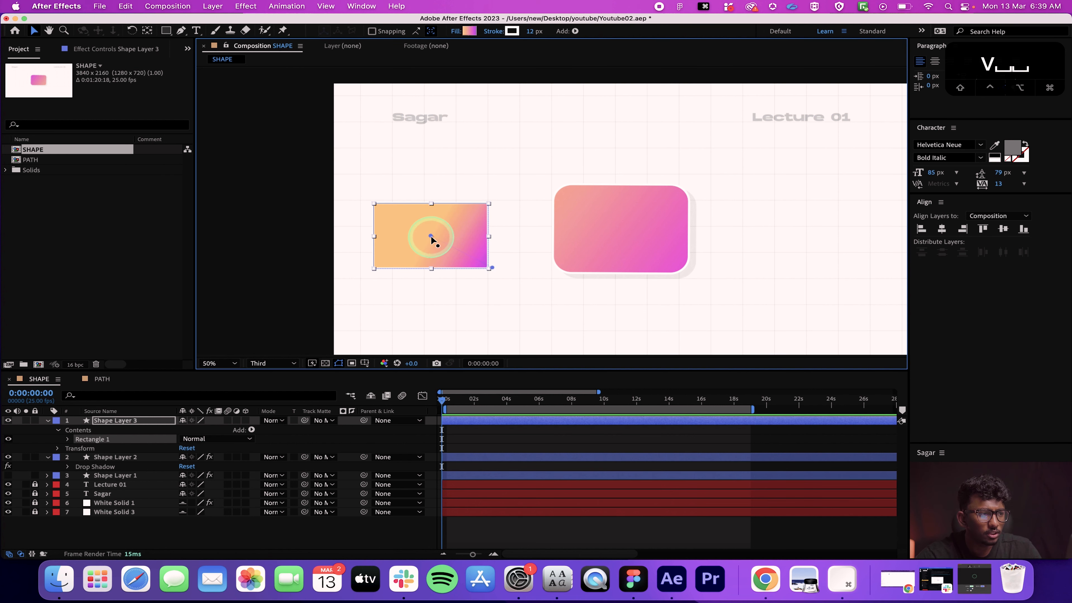
drag(431, 236, 369, 207)
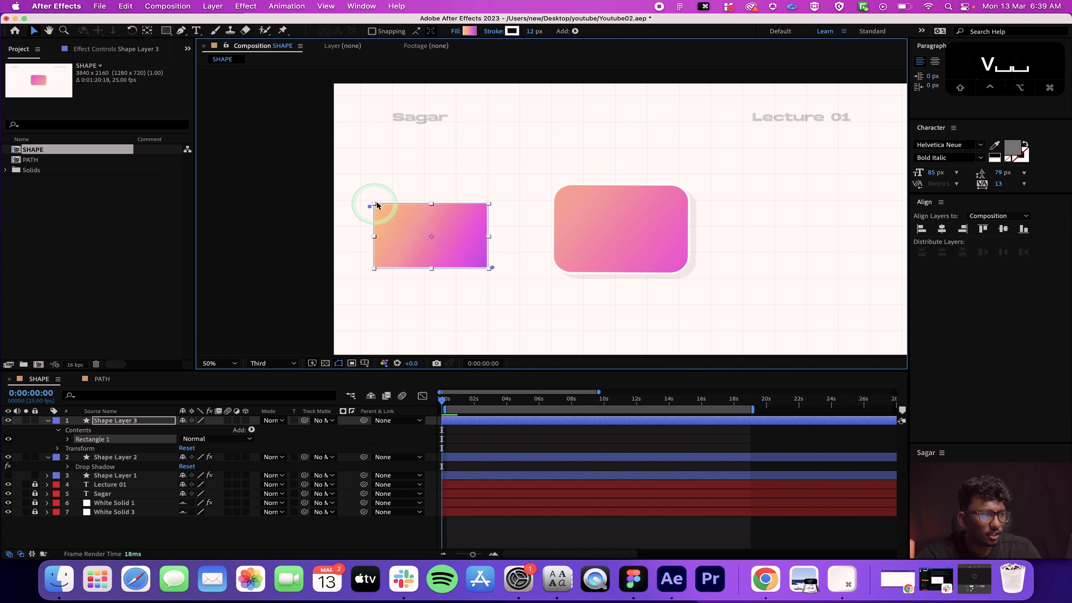
Step: Preview the Solid Color, Linear Gradient and Radial Gradient fill types on the new rectangle
click(455, 32)
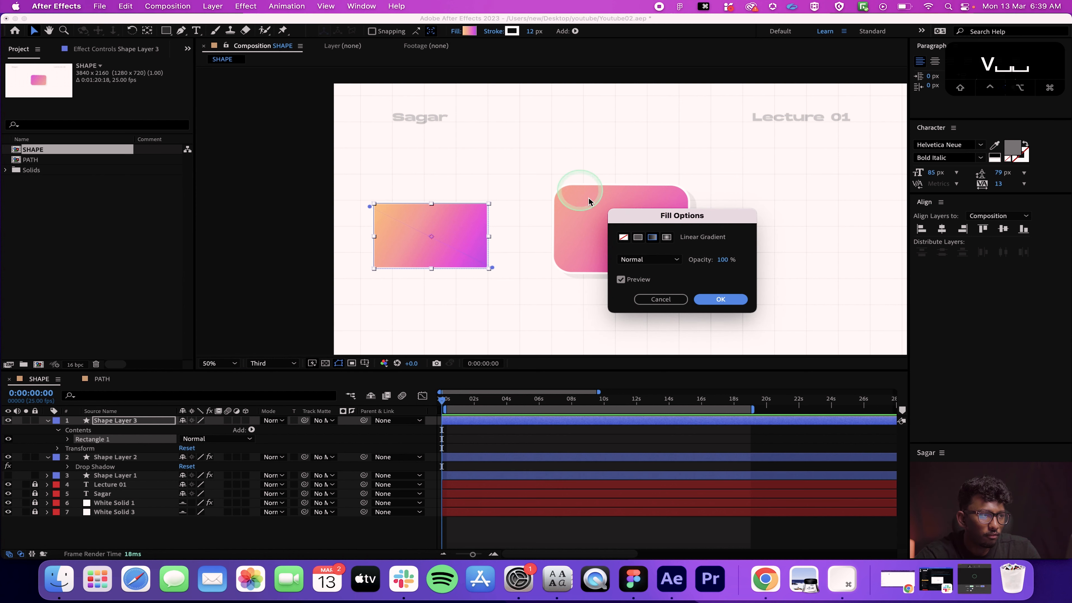
click(638, 239)
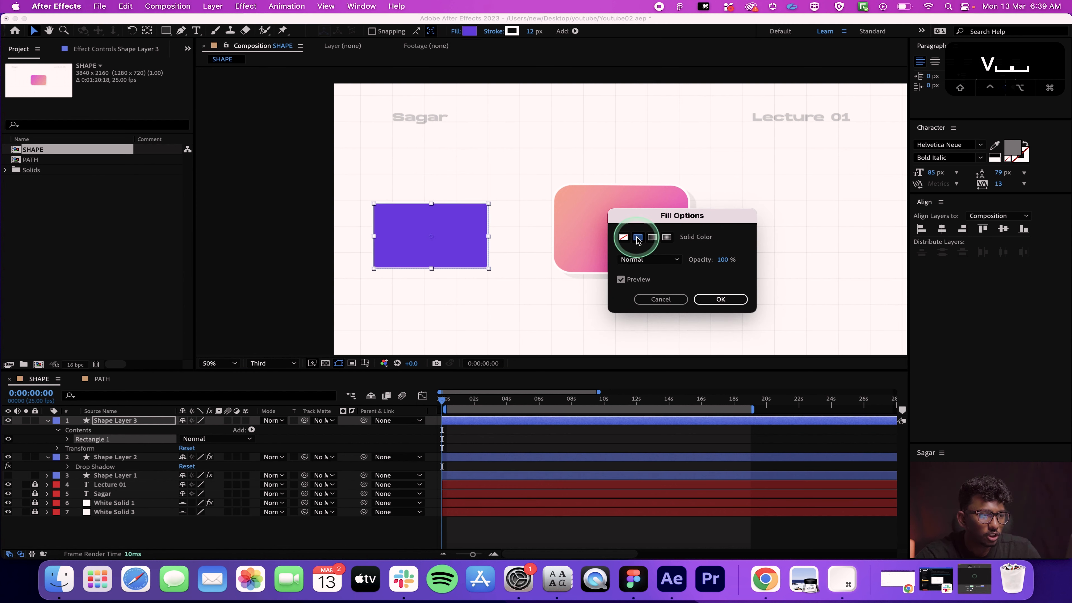
click(652, 237)
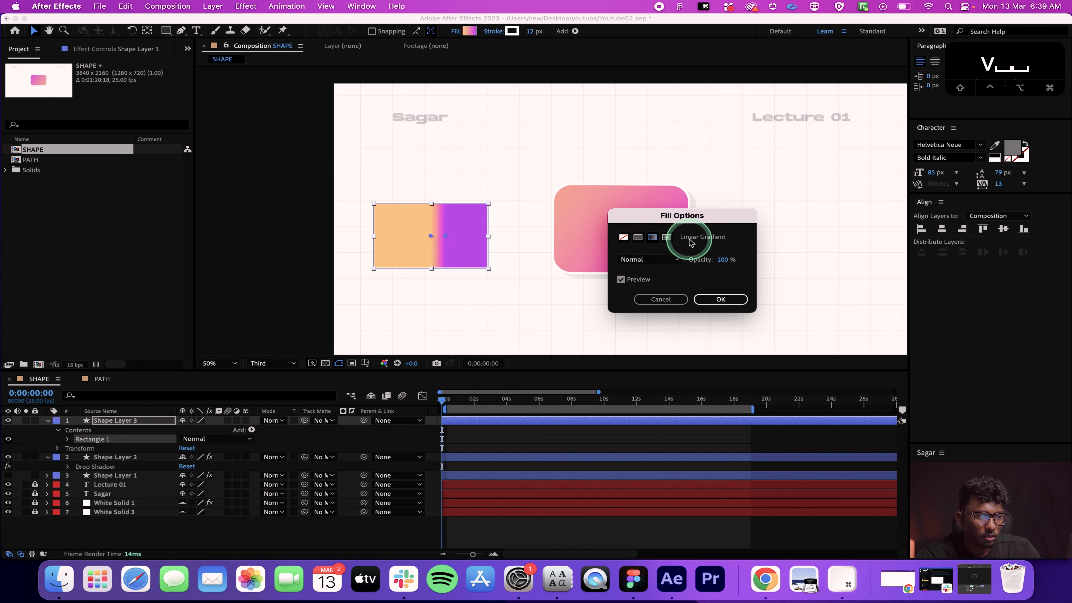
click(671, 239)
click(755, 245)
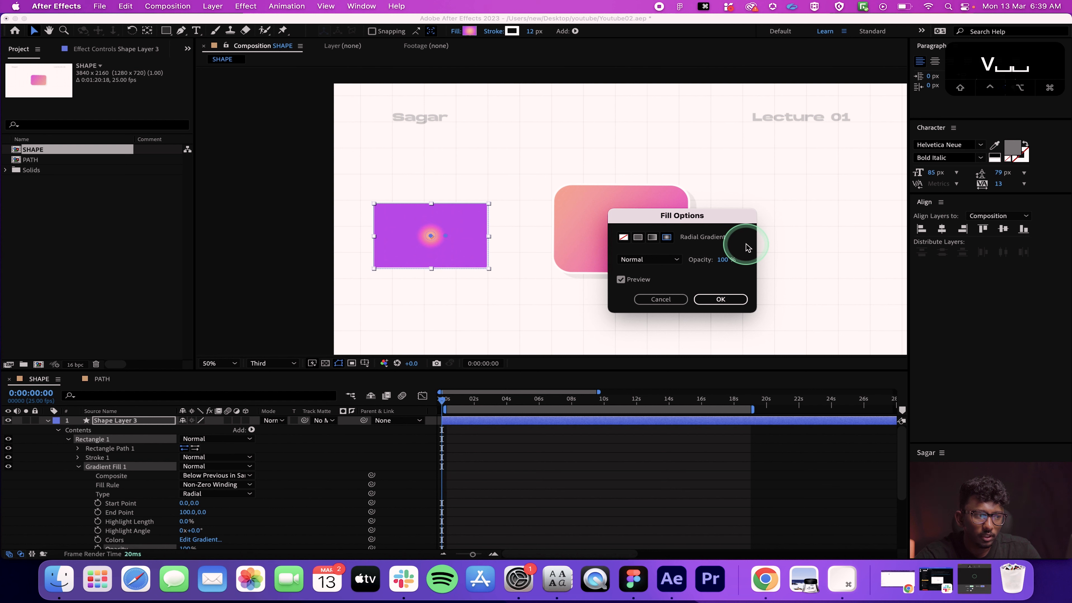
Step: Set the new rectangle's fill type to Solid Color and change its fill color to the lighter purple 854FF9
click(639, 237)
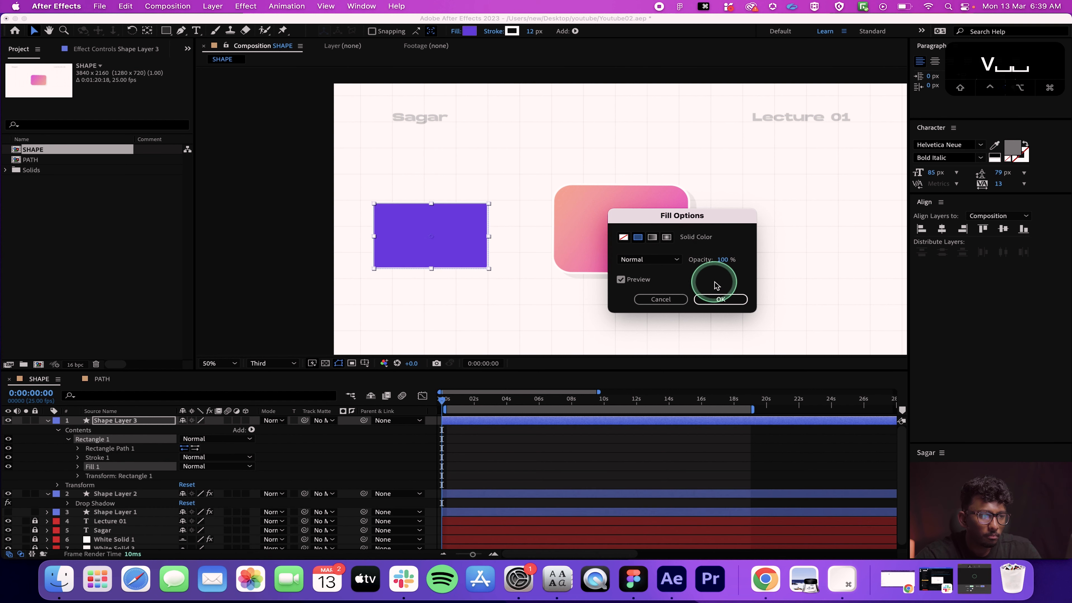
click(720, 299)
click(470, 31)
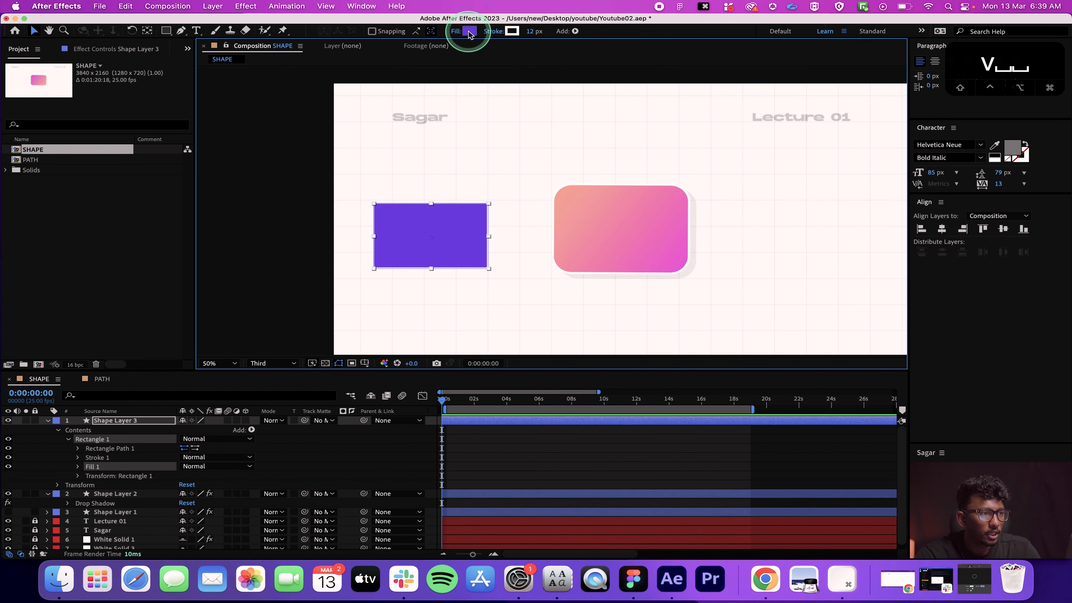
drag(277, 292, 266, 281)
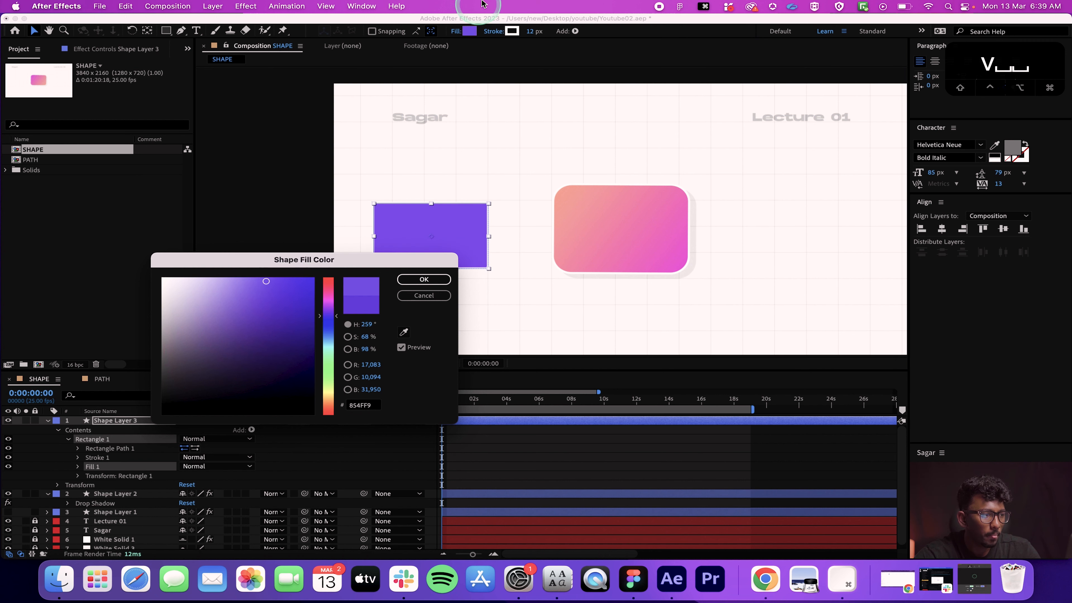
Step: Try a Linear Gradient fill and Multiply blending on the purple rectangle, and restore Solid Color with Normal blending
click(456, 32)
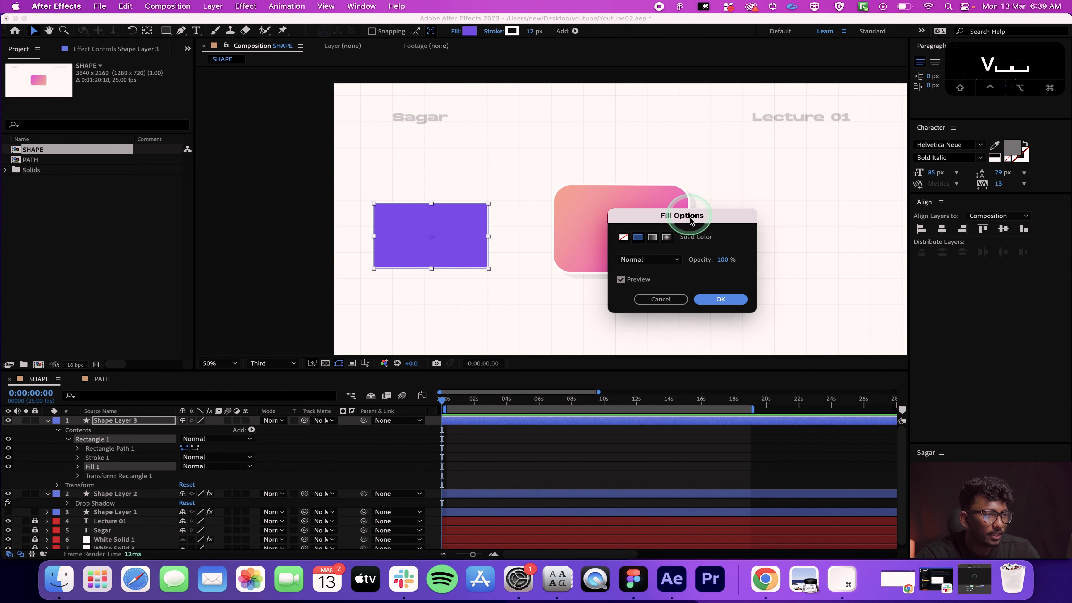
drag(708, 227, 625, 150)
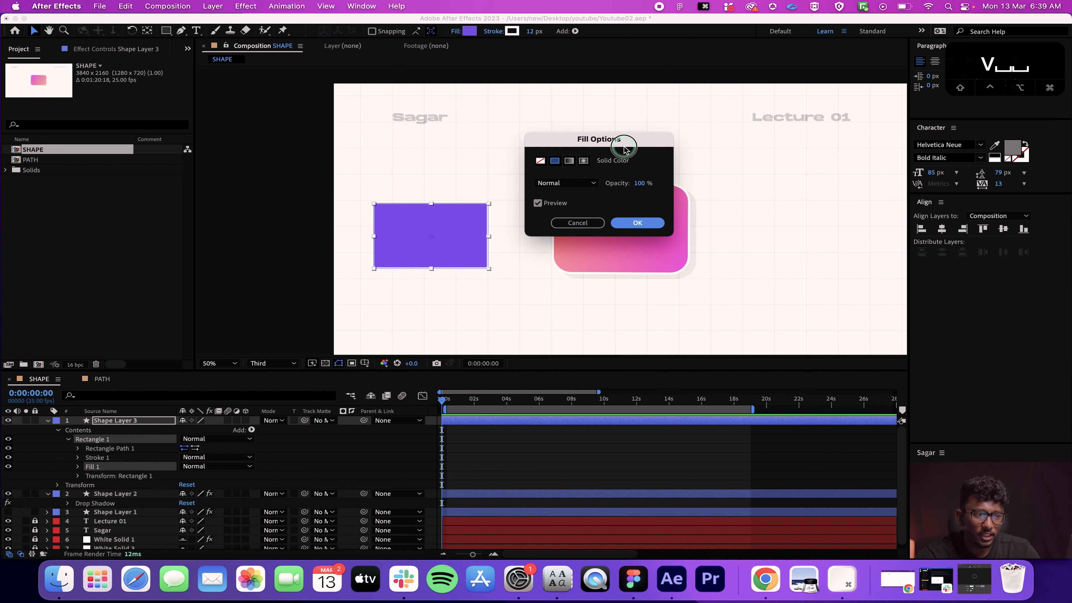
click(570, 161)
click(554, 163)
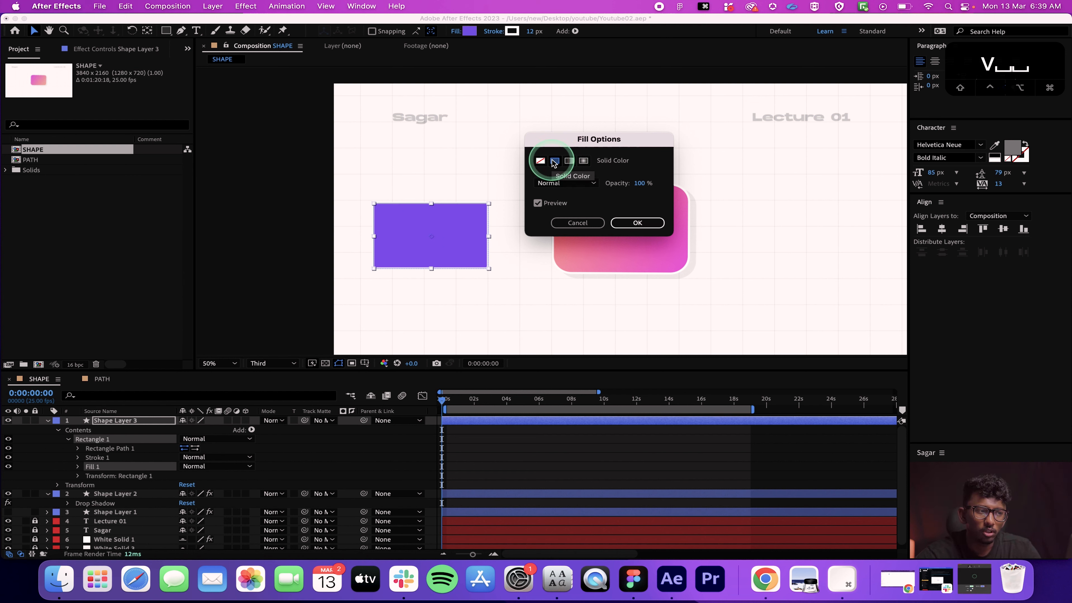
click(573, 183)
click(567, 216)
click(573, 223)
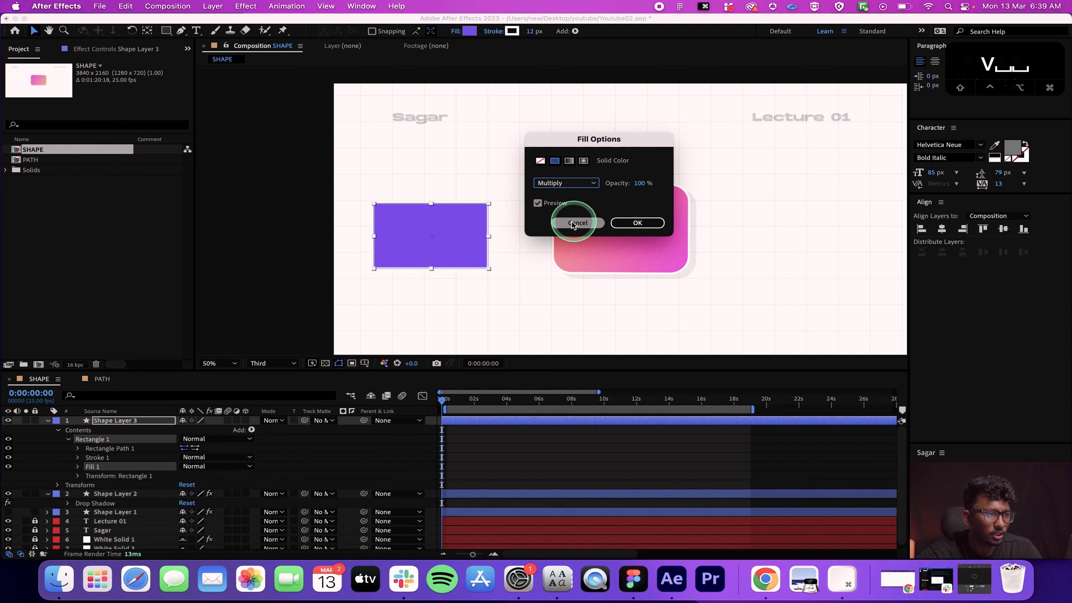
click(558, 182)
click(556, 191)
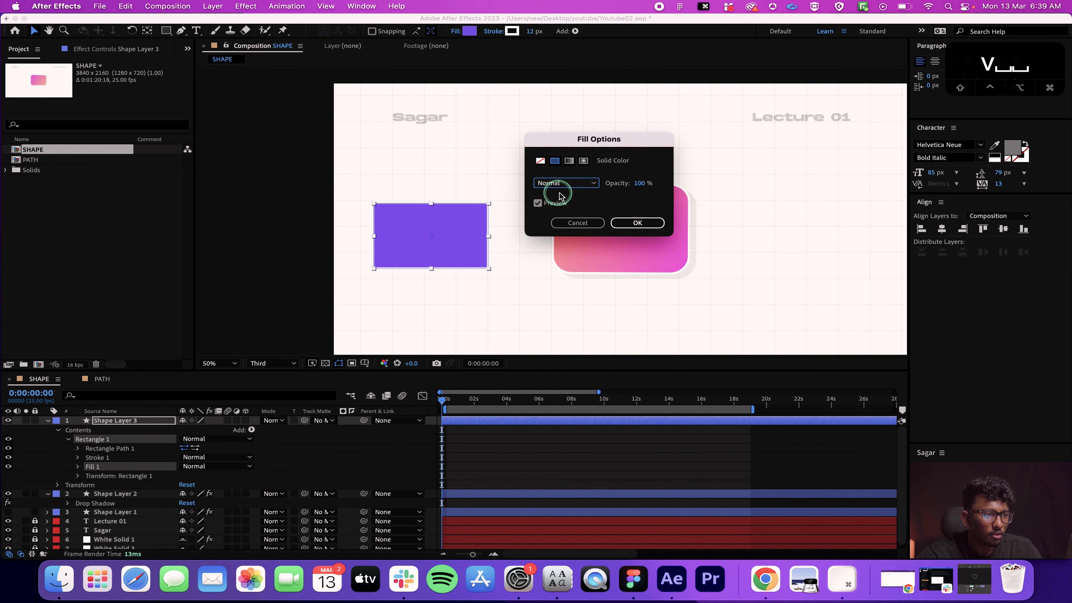
click(618, 222)
Step: Change the purple rectangle's fill to a slightly more saturated purple and deselect the shape
click(469, 31)
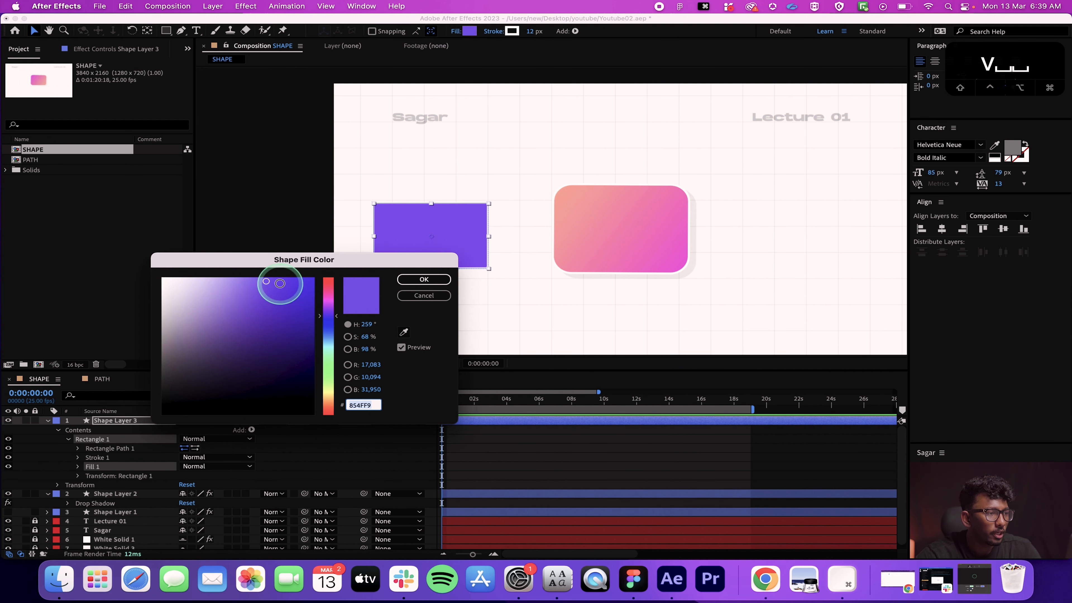
click(276, 280)
click(411, 281)
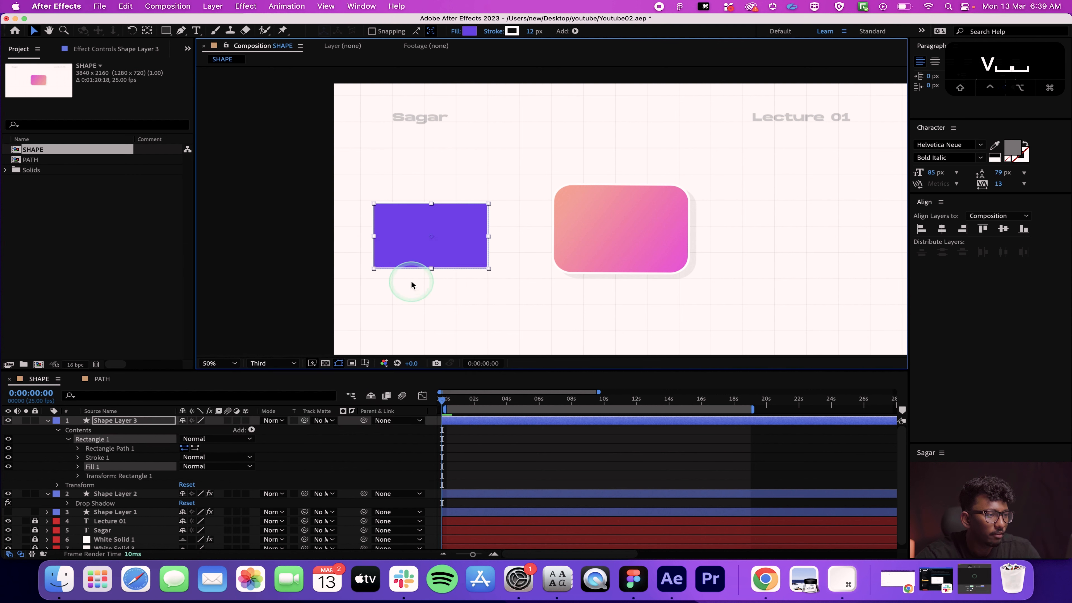
click(455, 304)
Step: Set the purple rectangle's stroke width to 29 px with FFFFFF as its color, and inspect the thicker outline up close
click(466, 233)
click(523, 53)
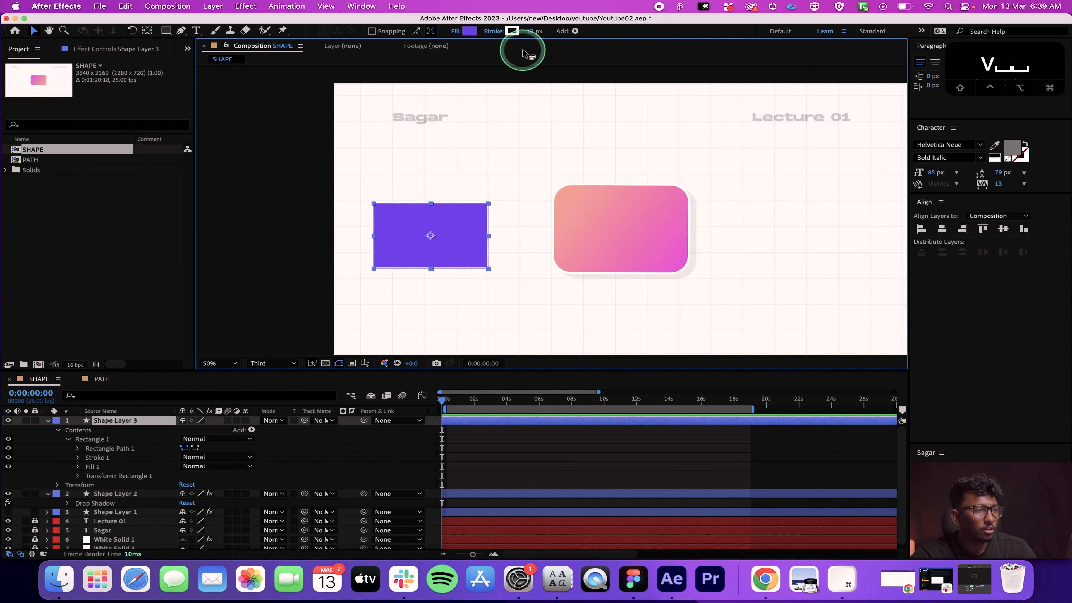
mouse_move(533, 31)
mouse_down()
mouse_move(549, 31)
mouse_move(511, 31)
mouse_up()
click(512, 31)
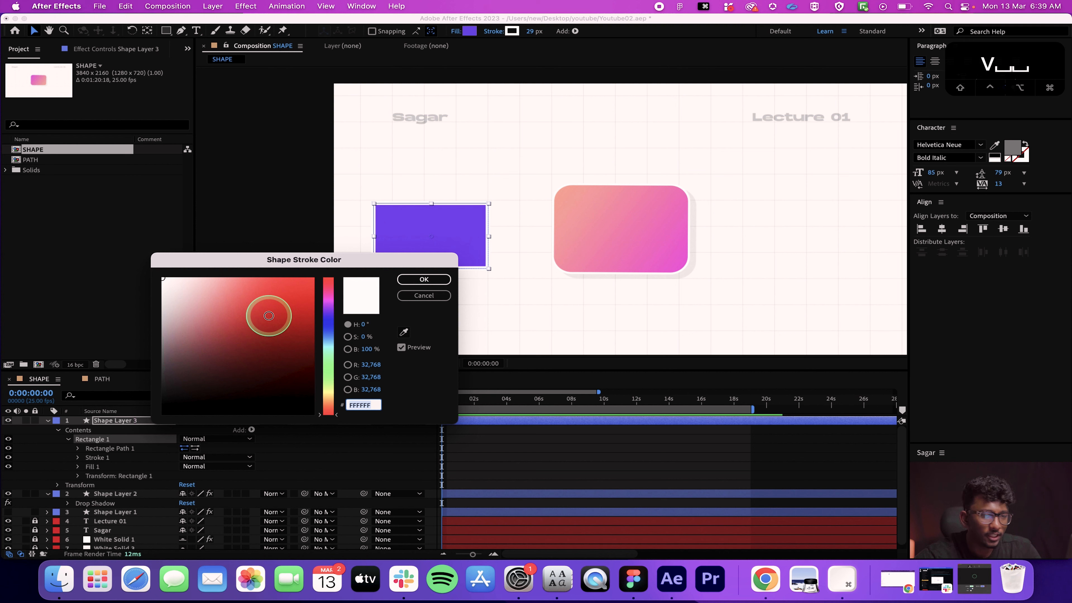
click(437, 282)
click(491, 304)
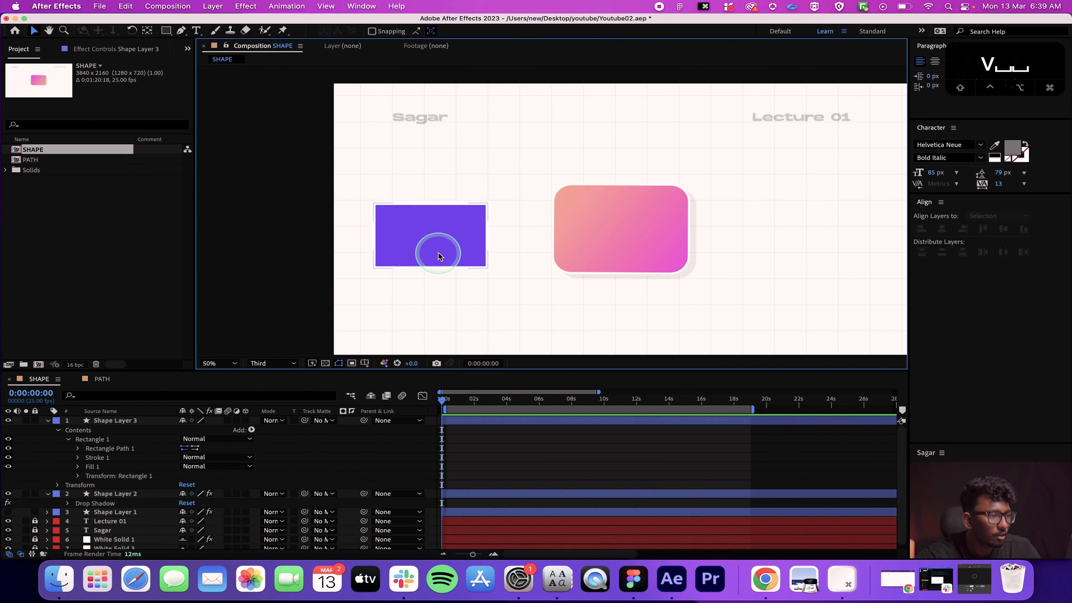
key(period)
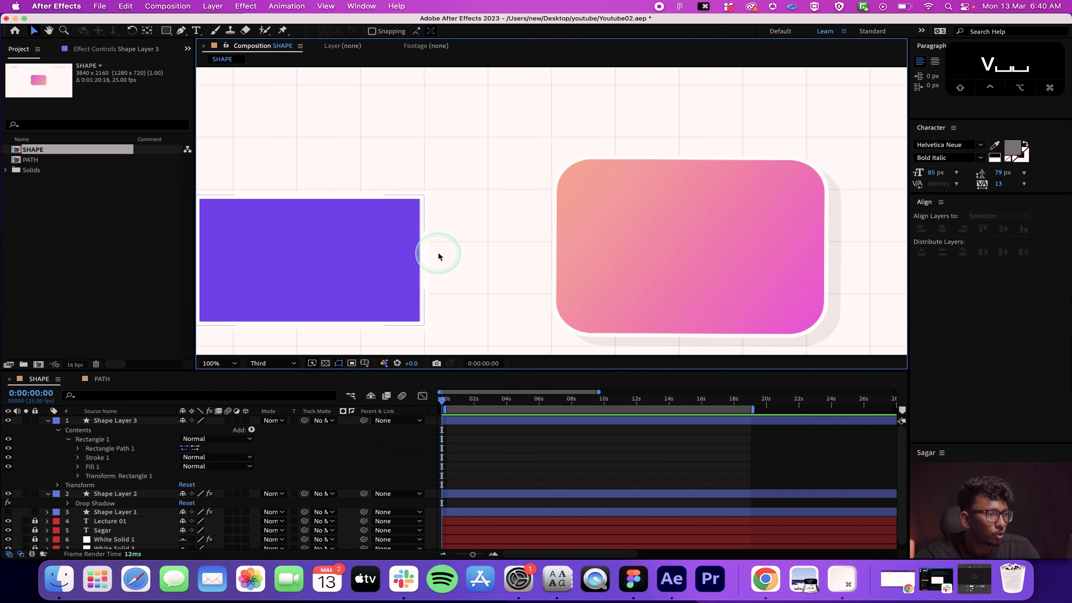
key(space)
drag(476, 278, 525, 278)
click(438, 256)
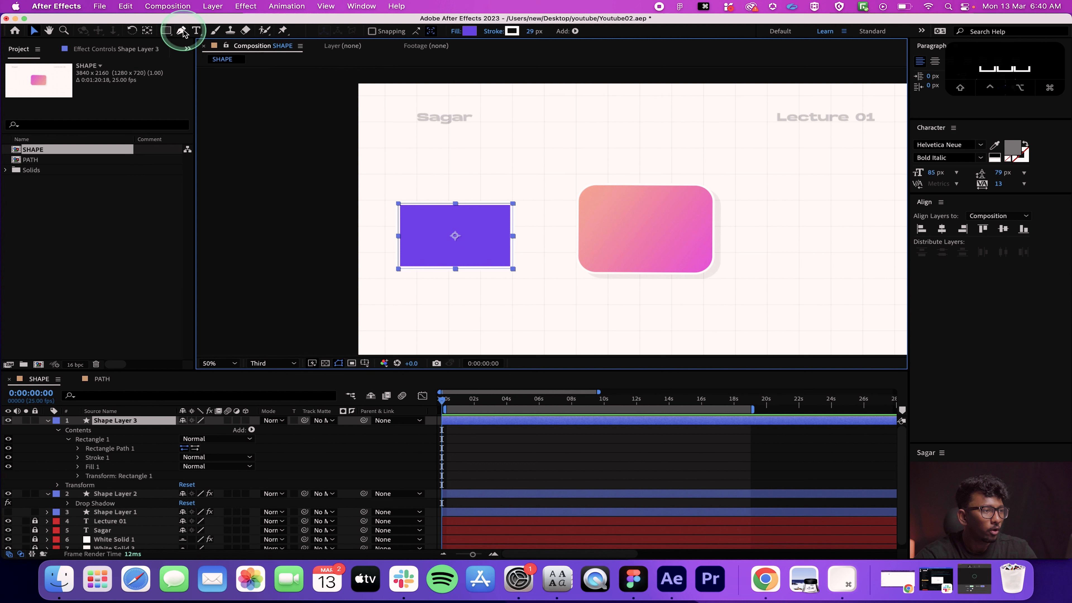
Step: Cycle through the shape tools from Ellipse to Polygon and Star, ending on the Rectangle tool
drag(164, 30, 293, 79)
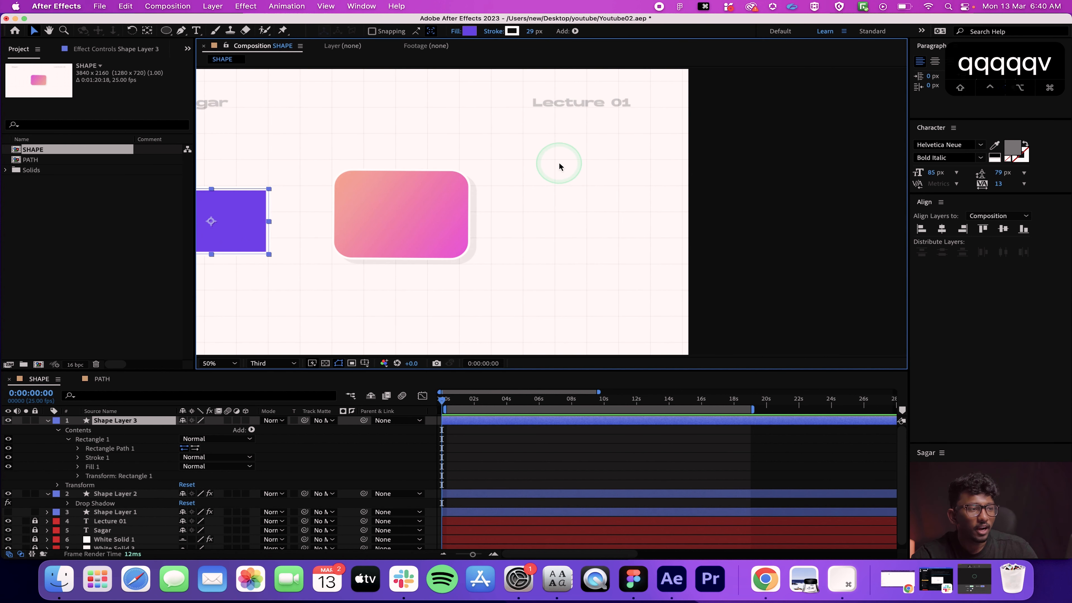
key(space)
mouse_move(402, 182)
mouse_down()
mouse_move(430, 182)
mouse_move(400, 180)
mouse_up()
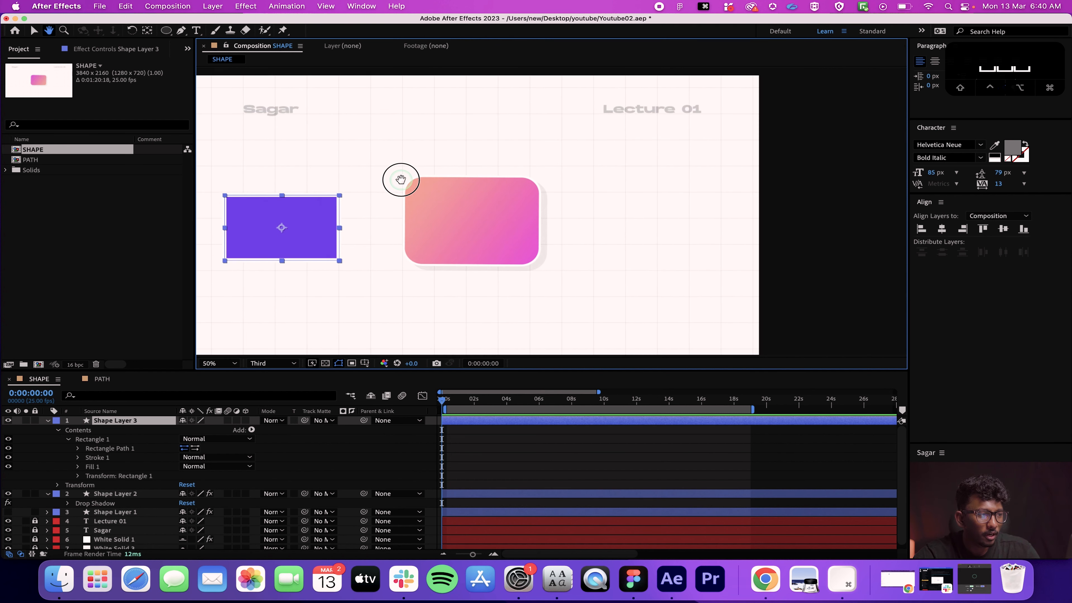
drag(619, 173, 576, 169)
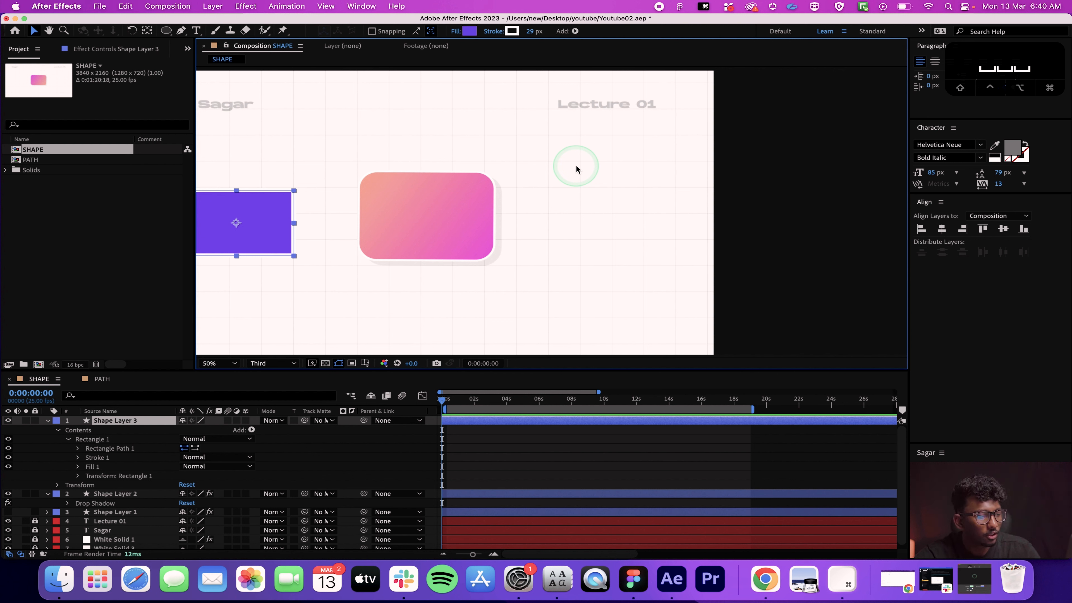
key(q)
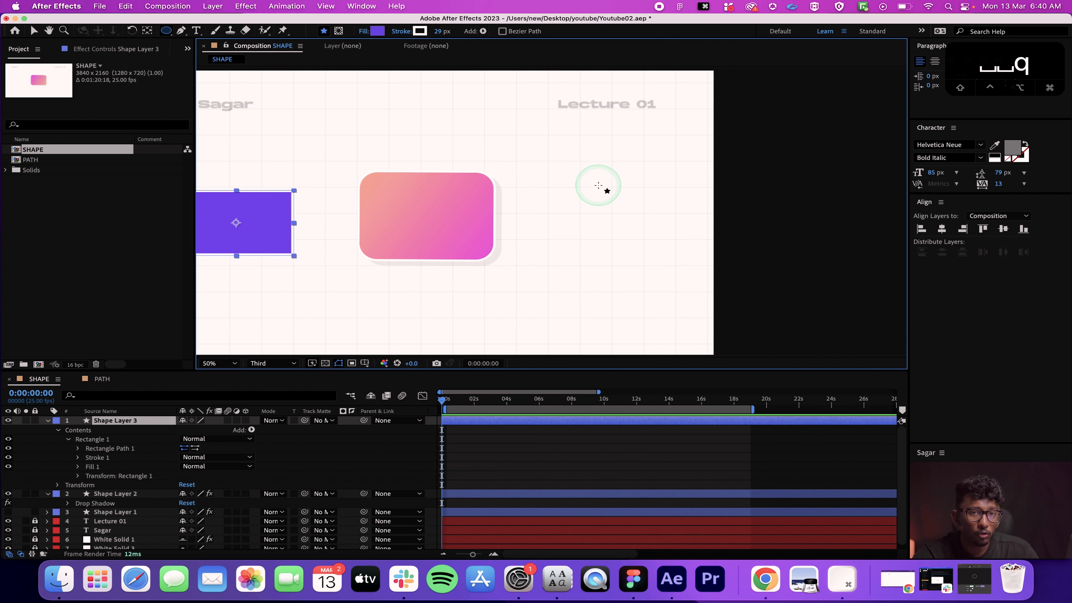
key(q)
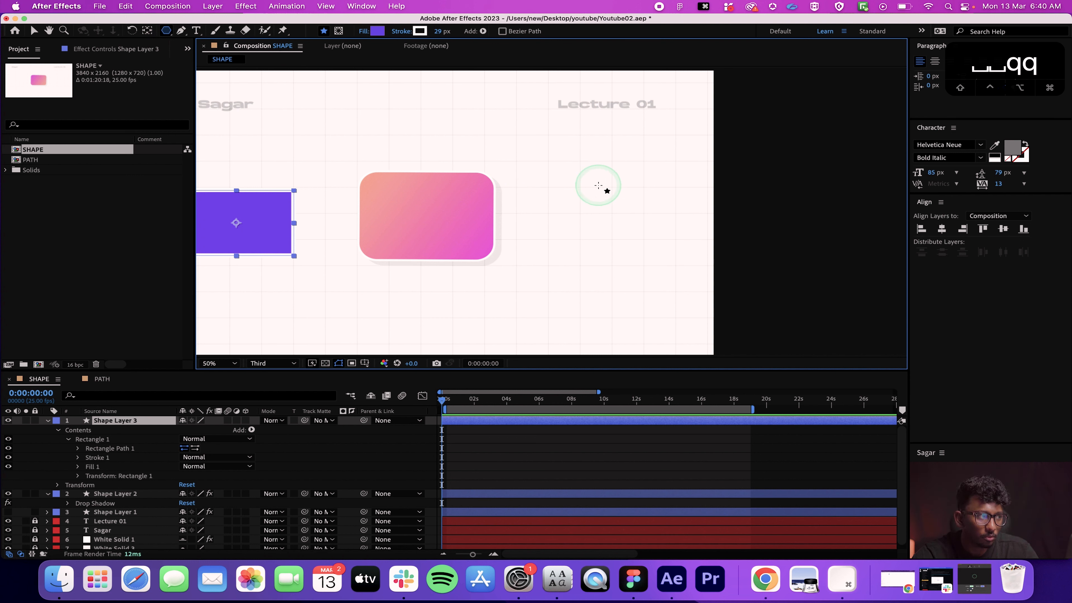
key(q)
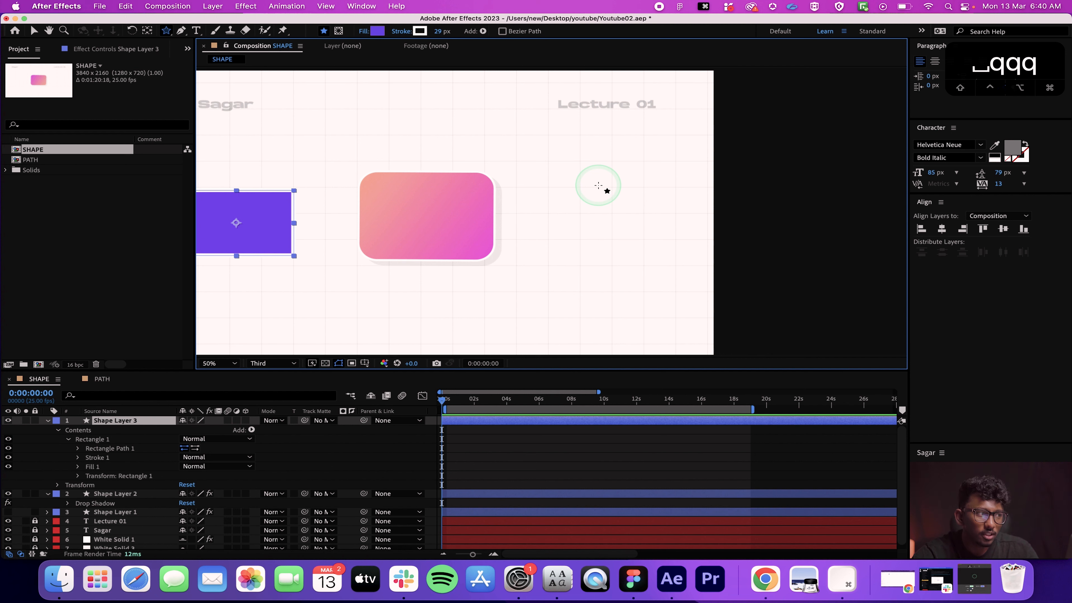
key(q)
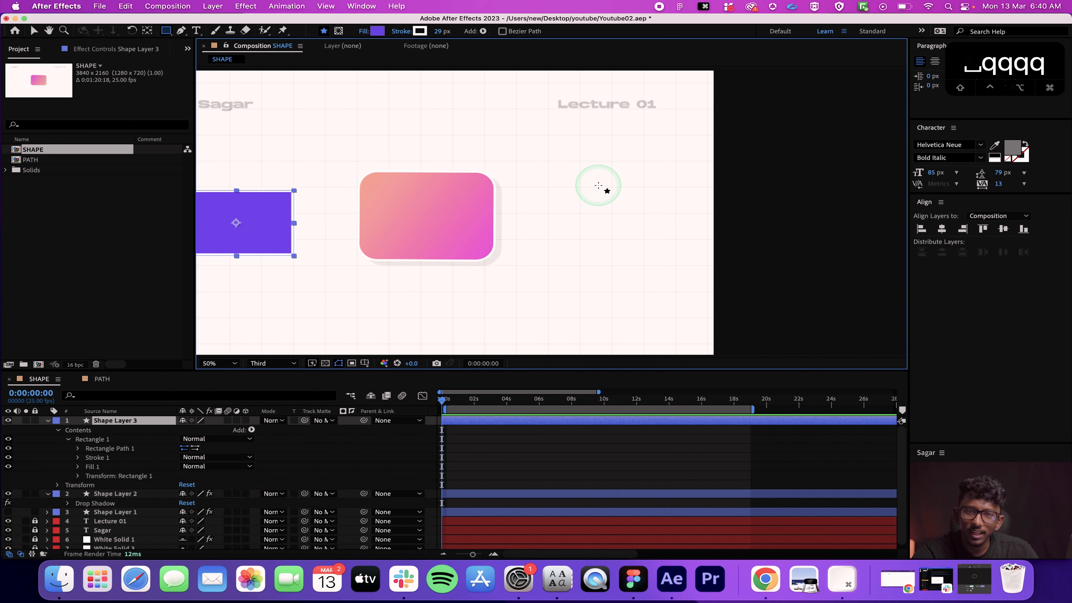
Step: Draw a small rectangle below the Lecture 01 title in Shape Layer 3, and cycle through the shape tools again
drag(600, 166, 686, 214)
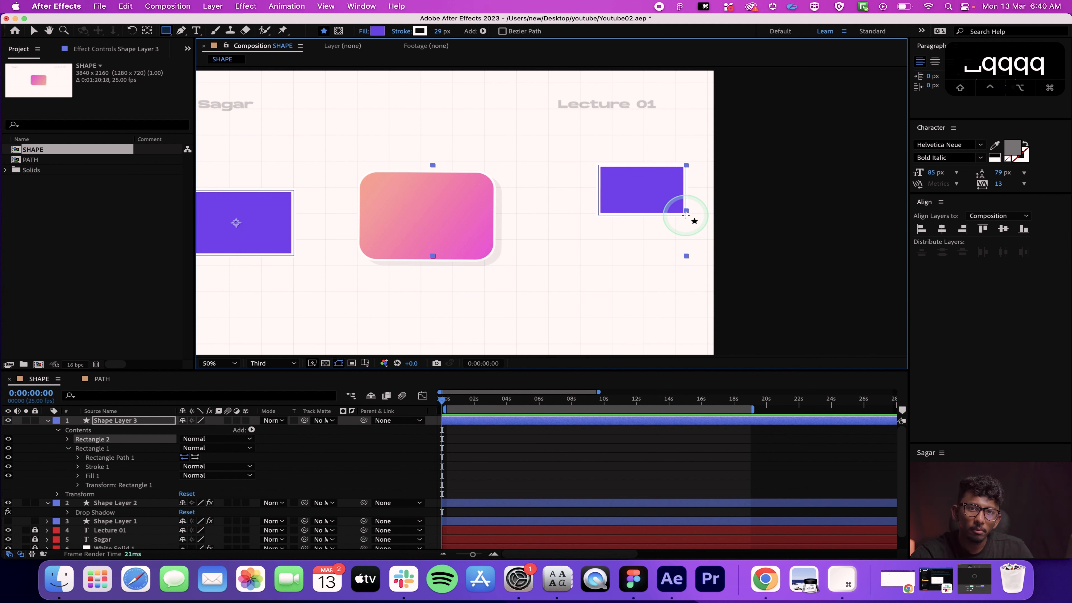
key(q)
key(q)
key(q)
key(q)
key(q)
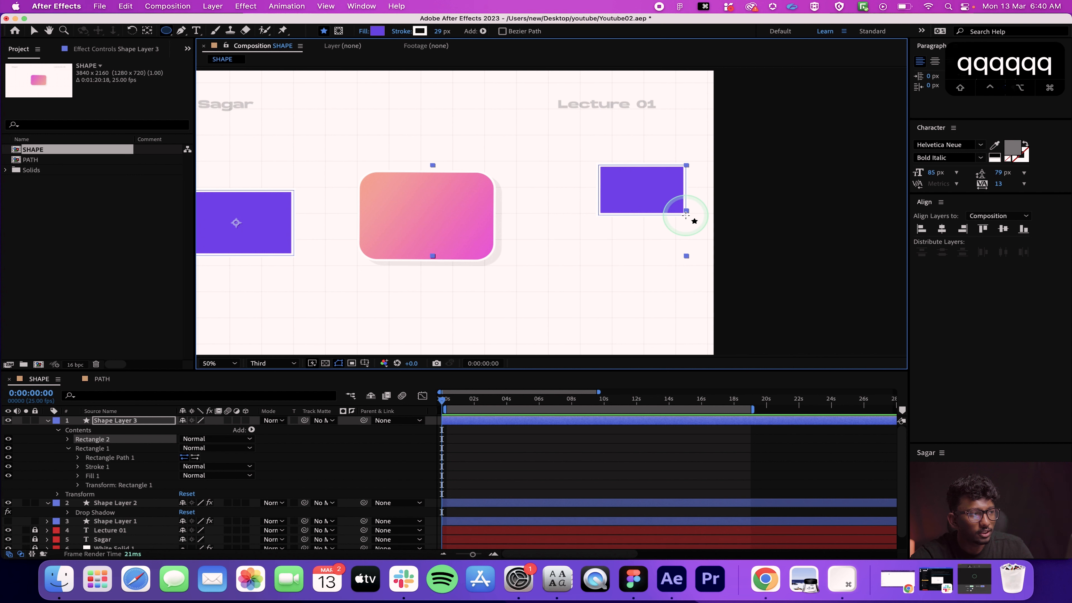
Step: Delete Shape Layer 3 with both purple rectangles using the Selection tool
key(v)
click(663, 203)
key(Delete)
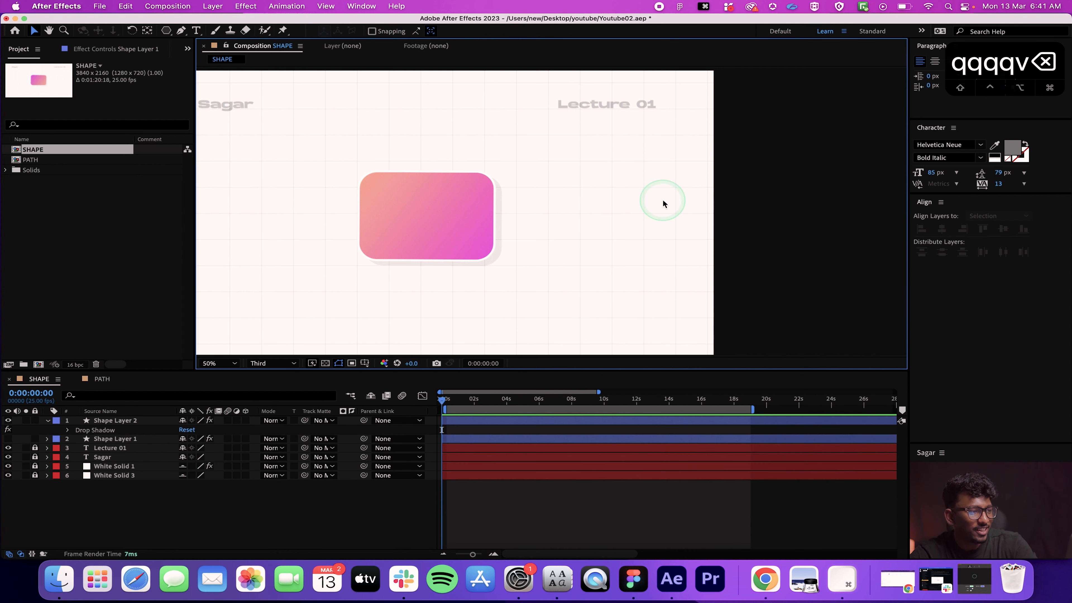
drag(602, 237, 689, 235)
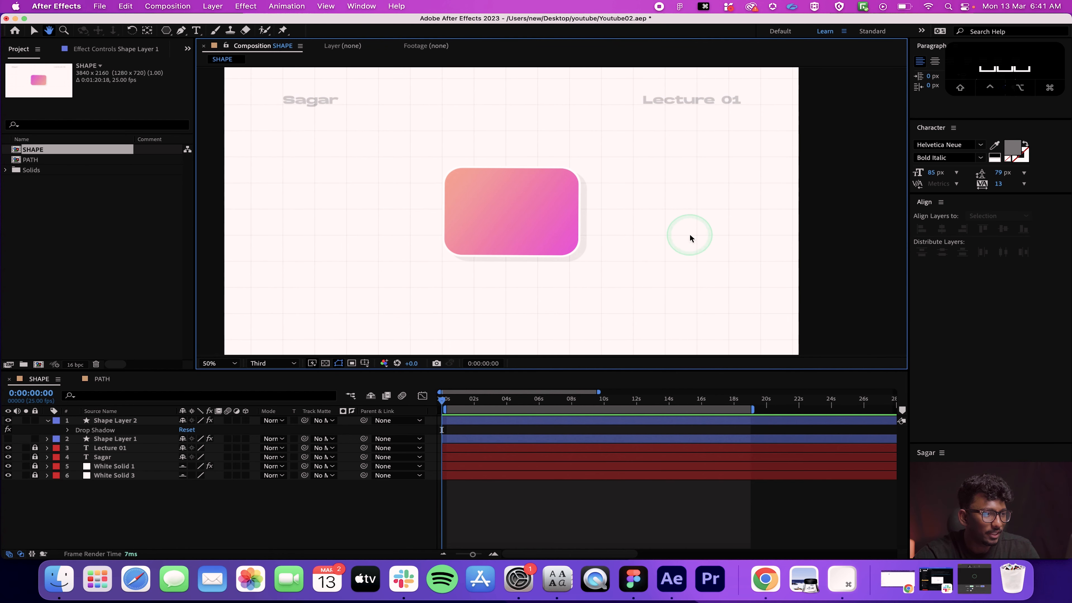
Step: Try scaling the gradient rounded rectangle from its upper-right corner handle, and undo the change
click(502, 191)
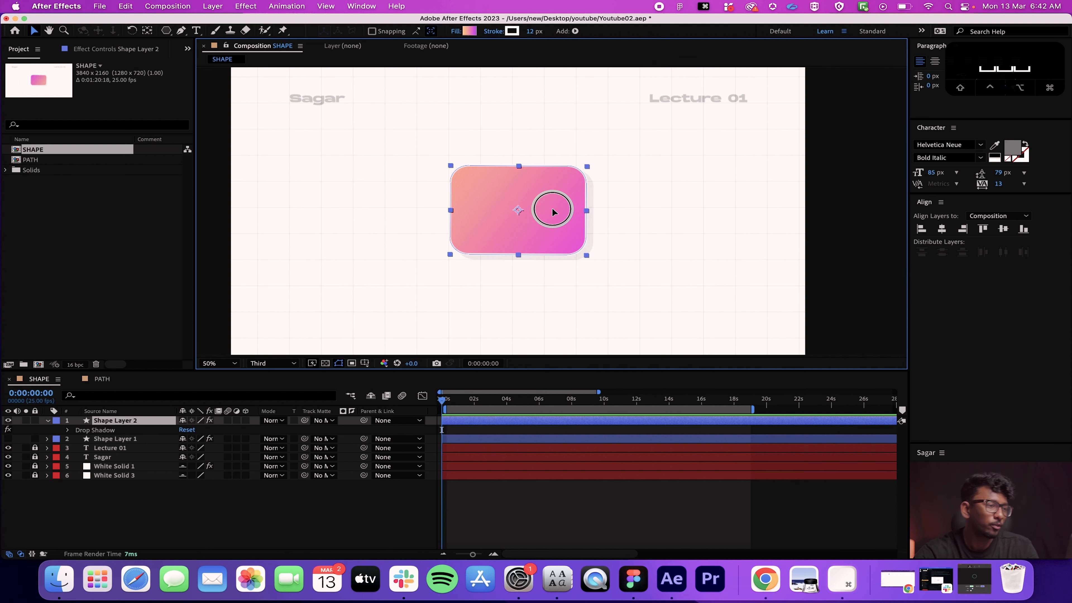
key(period)
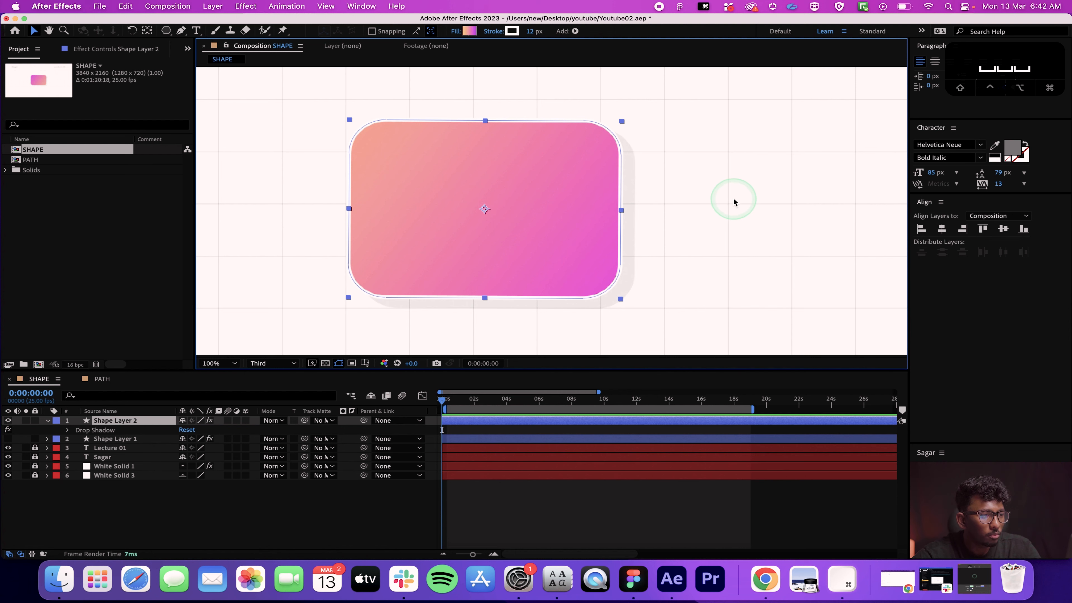
drag(709, 194, 714, 218)
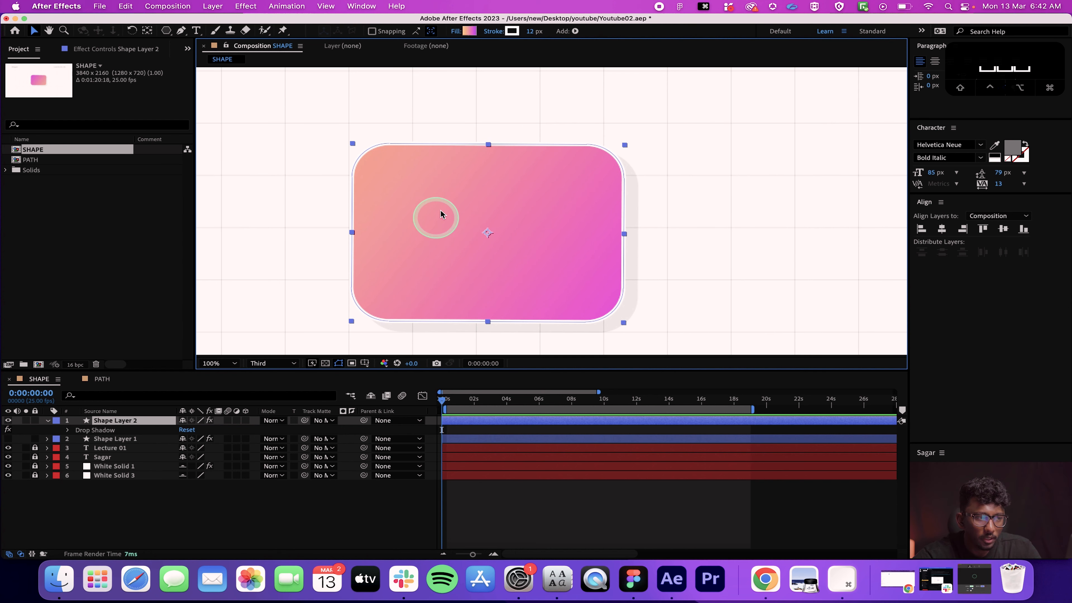
key(period)
drag(682, 132, 664, 173)
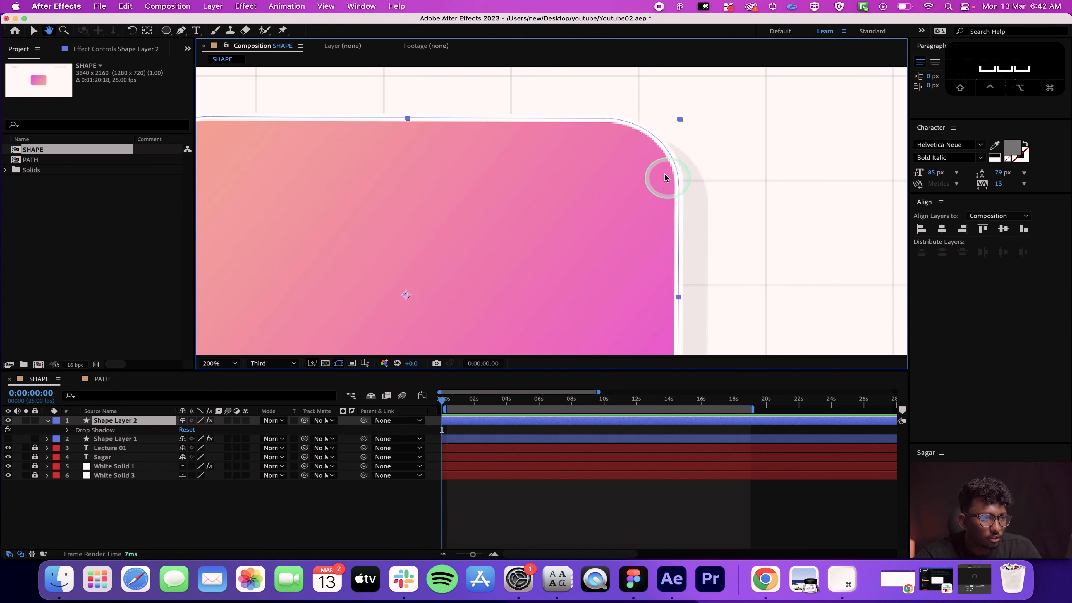
double_click(664, 147)
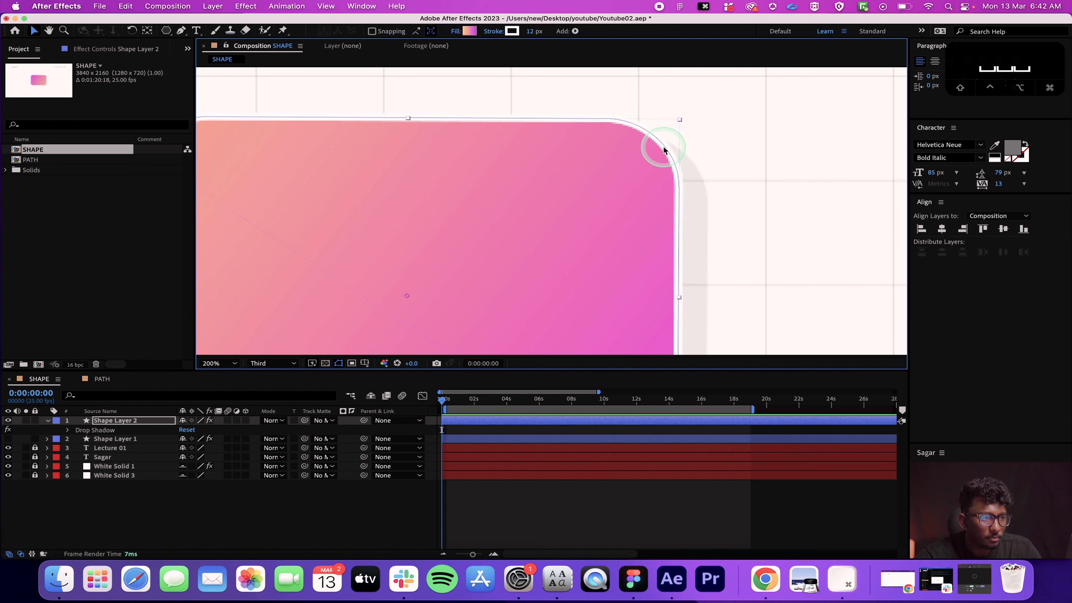
drag(681, 120, 689, 117)
key(super+z)
key(comma)
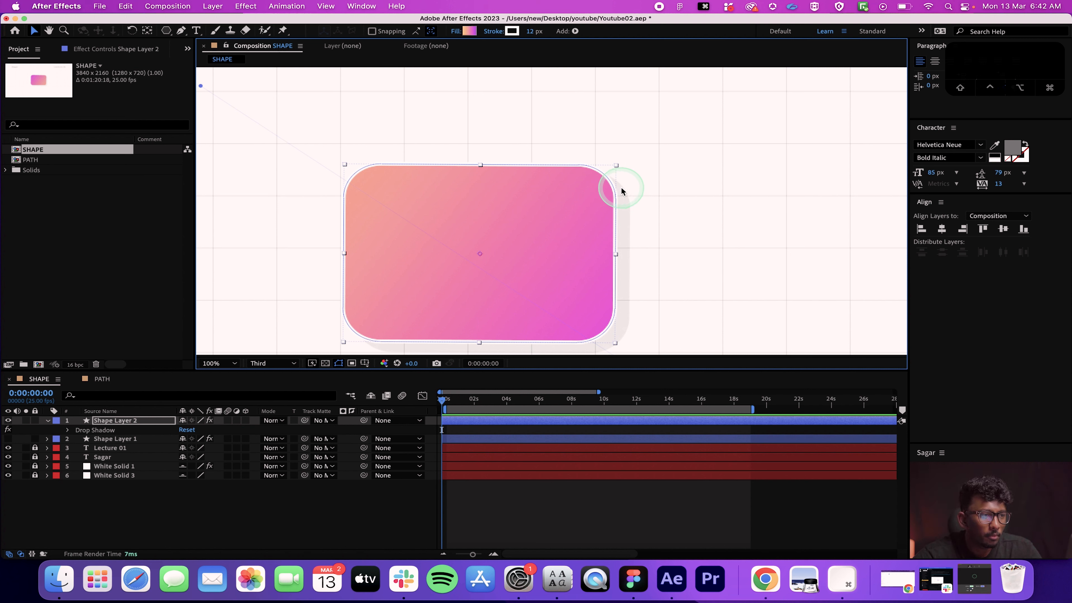
Step: Try stretching the gradient rectangle outward from its right edge as a whole layer, and undo the change
click(657, 204)
click(574, 193)
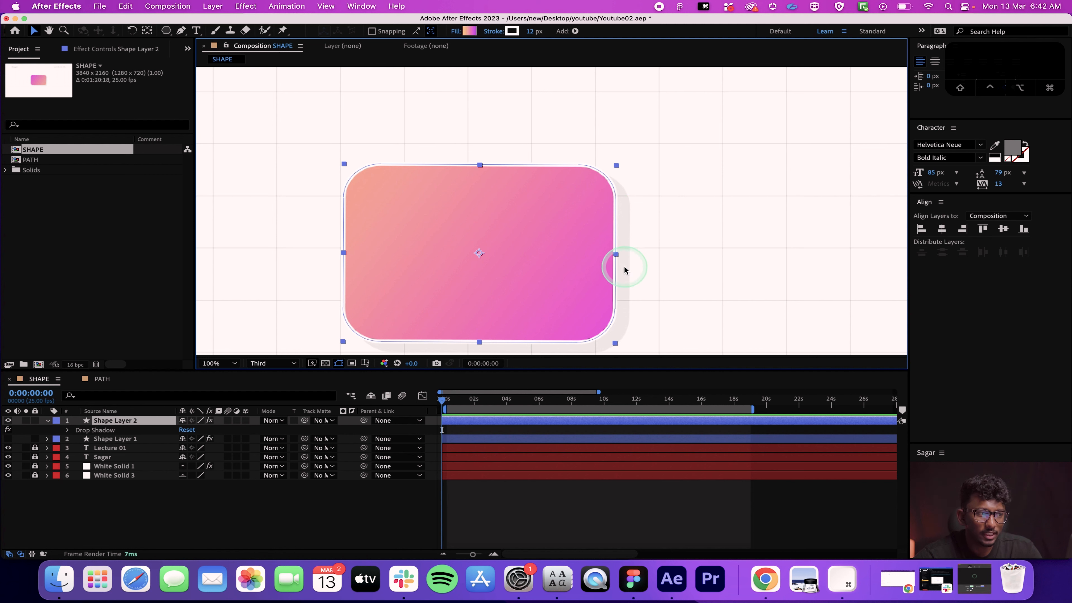
drag(621, 256, 665, 259)
key(super+z)
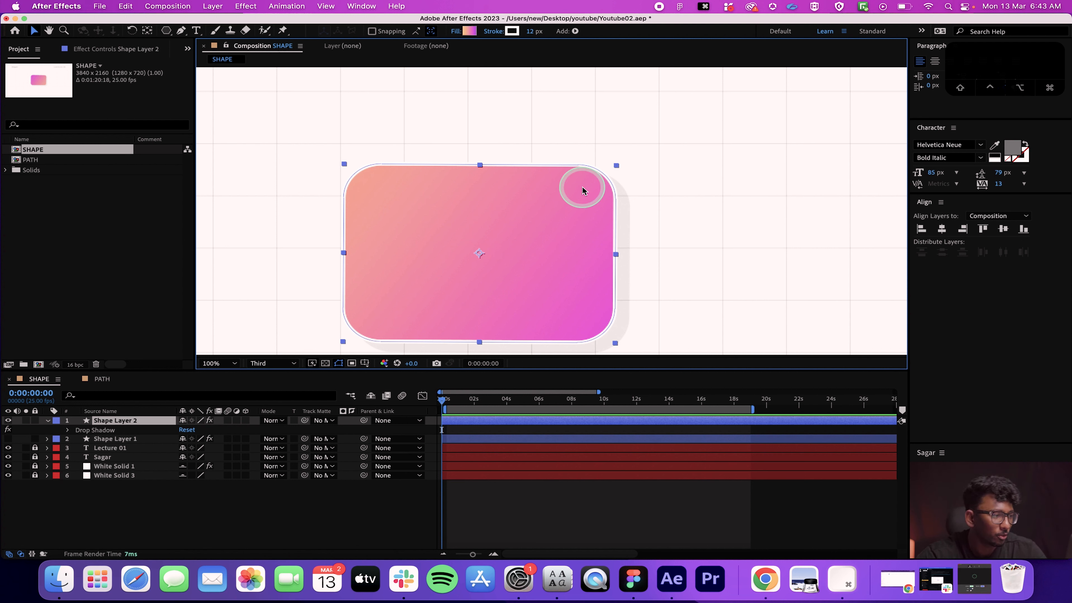
Step: Open the PATH composition, center its gradient rectangle, and switch from the Rectangle tool to the Pen tool
click(101, 379)
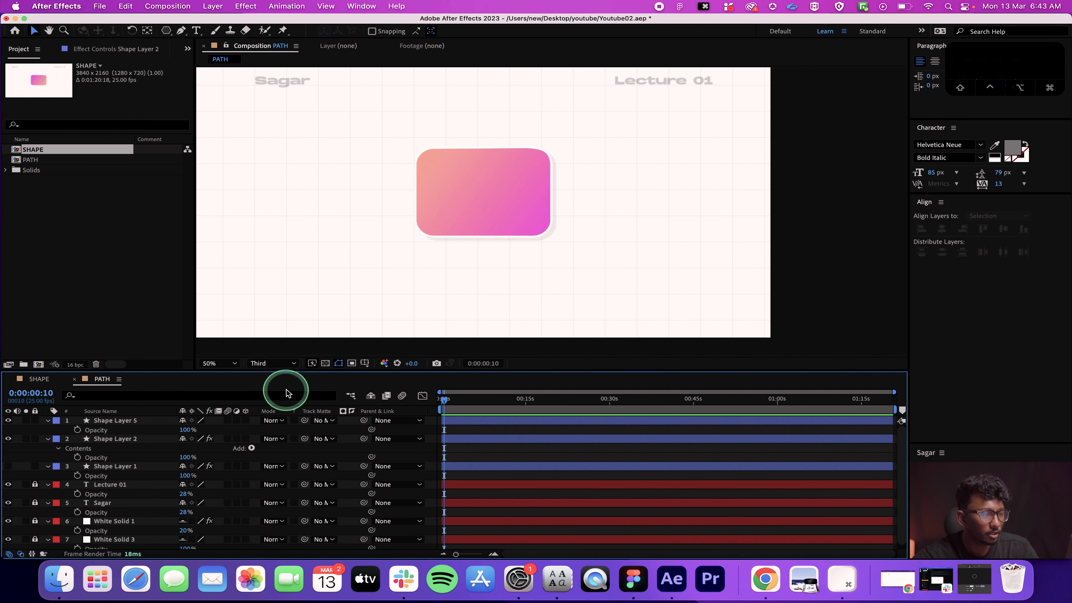
click(450, 260)
key(period)
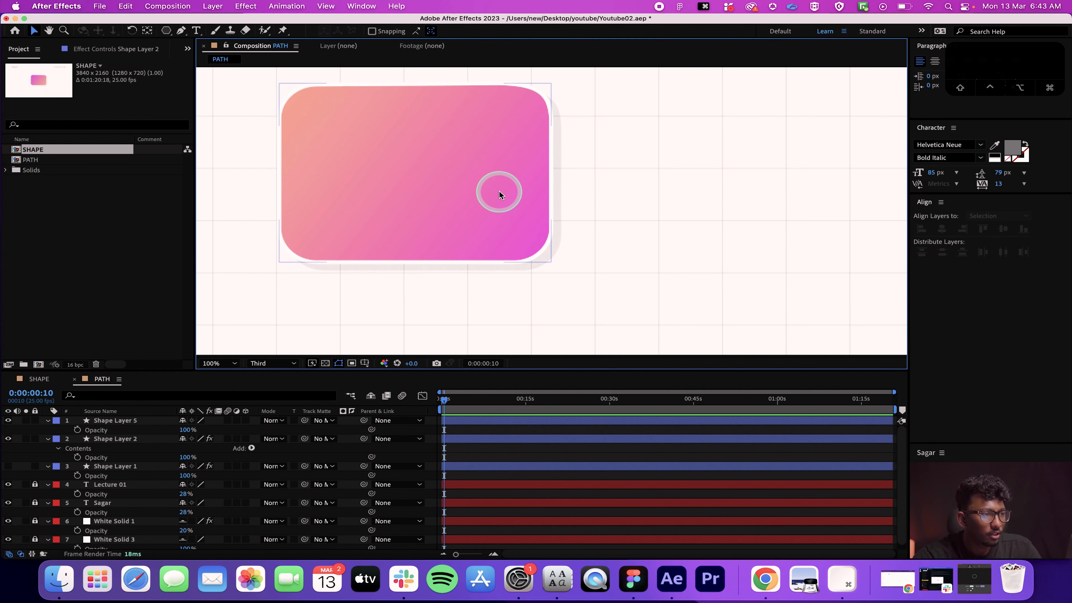
drag(505, 196, 598, 244)
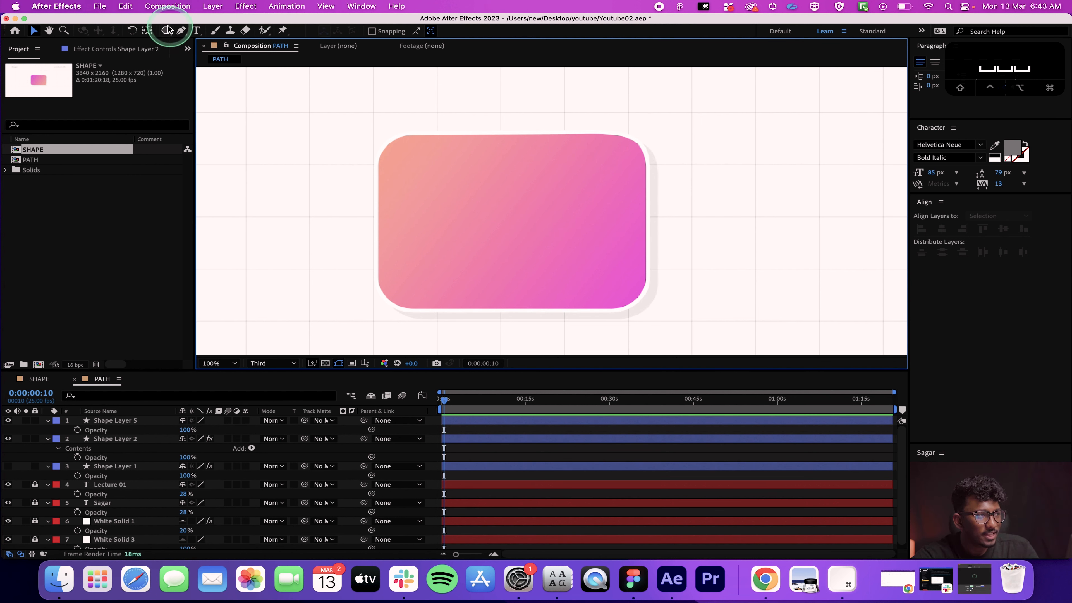
drag(167, 30, 210, 34)
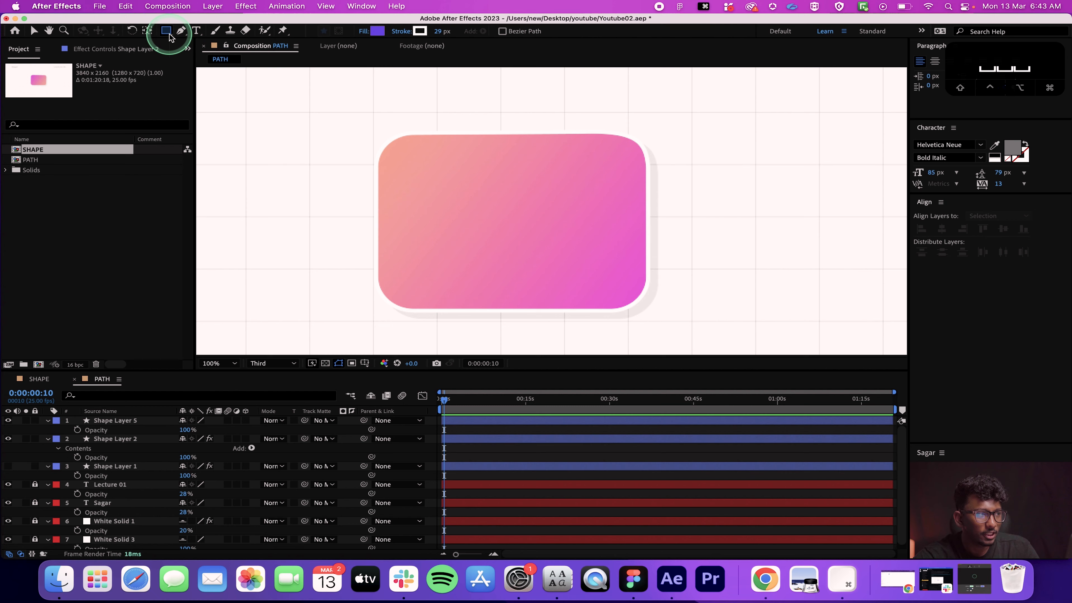
click(181, 32)
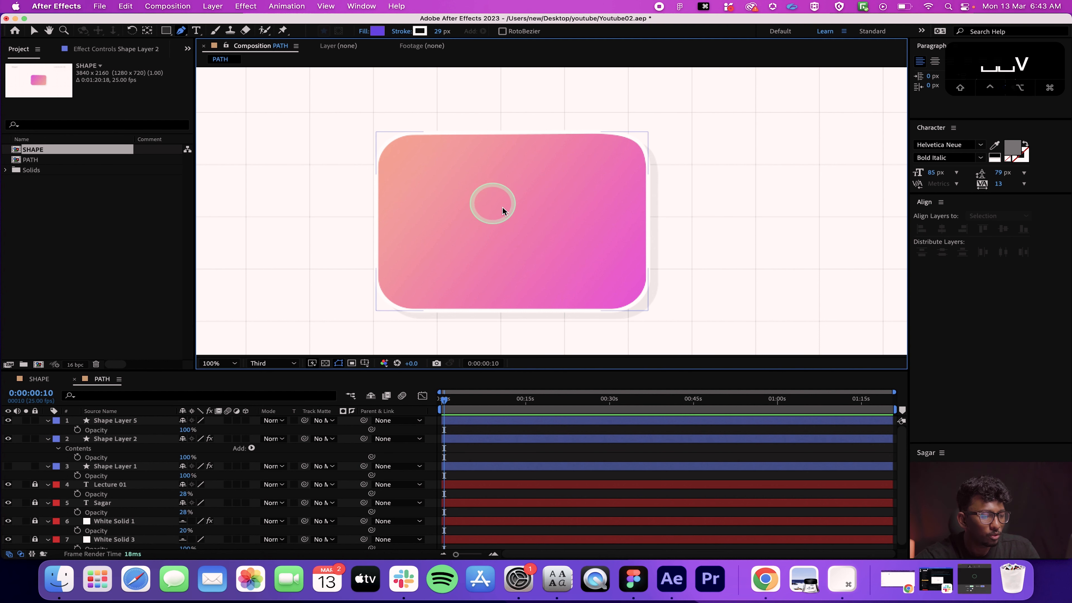
Step: Try pulling the Bezier handles at the upper-right corner of the PATH rectangle outward with the Selection tool, and undo both edits
key(v)
click(536, 223)
key(period)
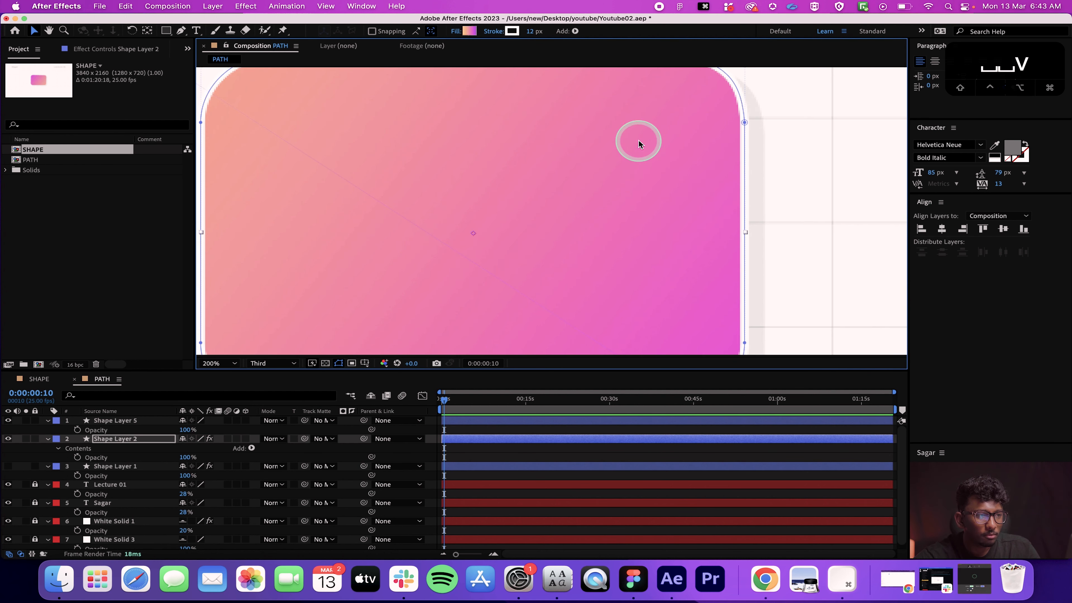
key(comma)
key(comma)
key(period)
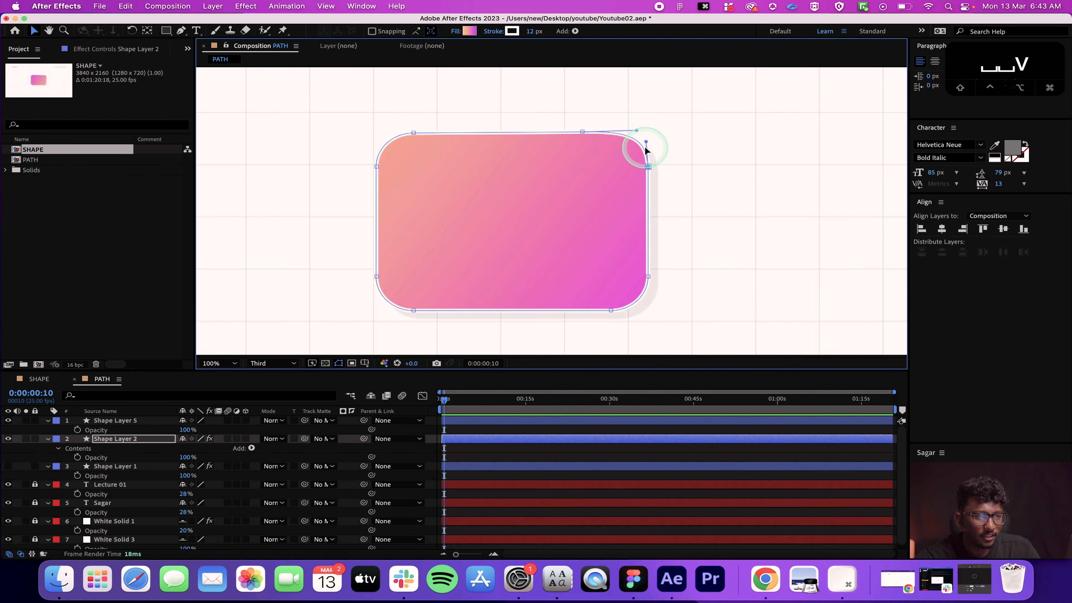
drag(648, 143, 701, 99)
drag(635, 131, 633, 109)
key(super+z)
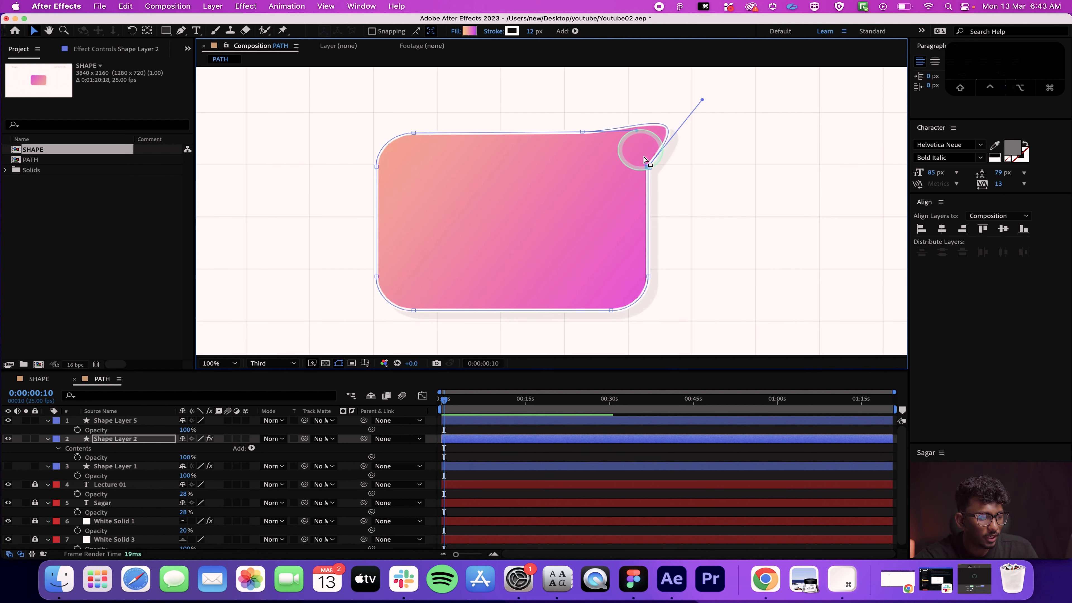
key(super+z)
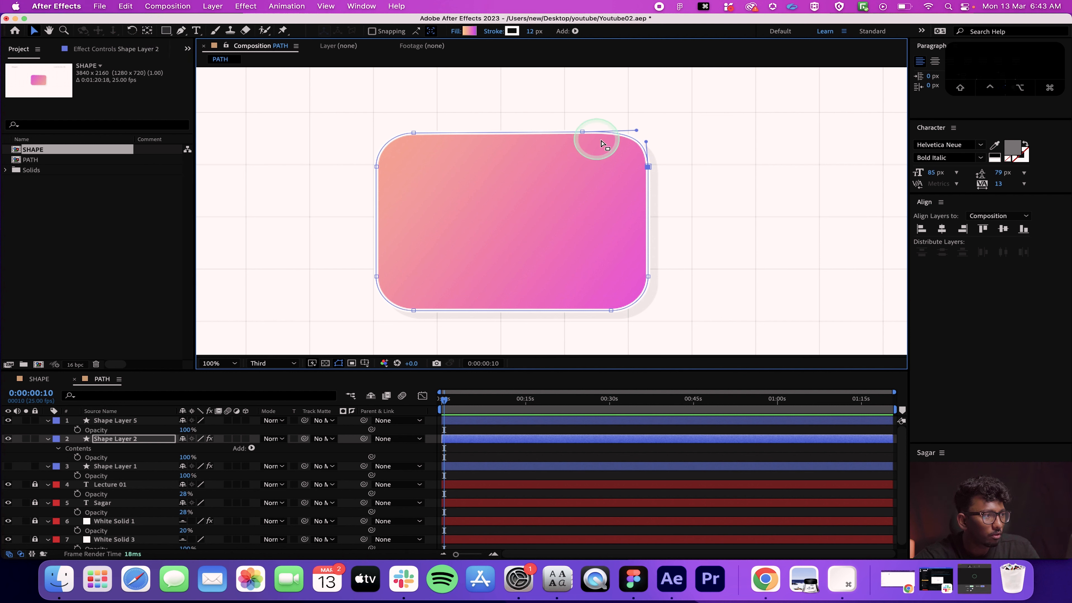
Step: Collapse the Bezier handles at the rectangle's upper-right corner onto their vertices, and raise the right-edge vertex to form a square corner
drag(645, 142, 647, 167)
drag(635, 130, 582, 134)
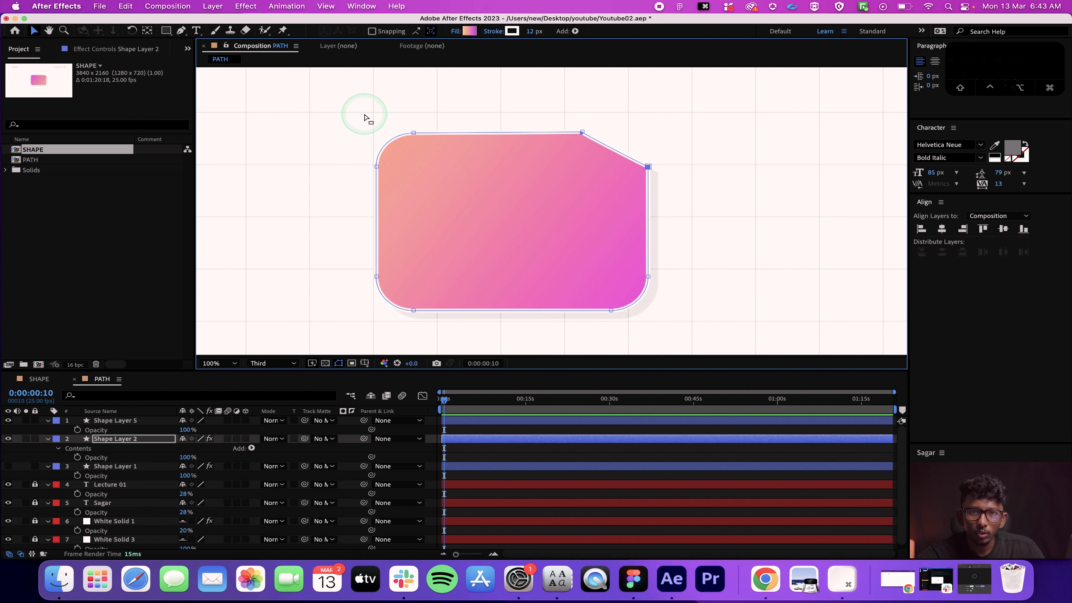
key(g)
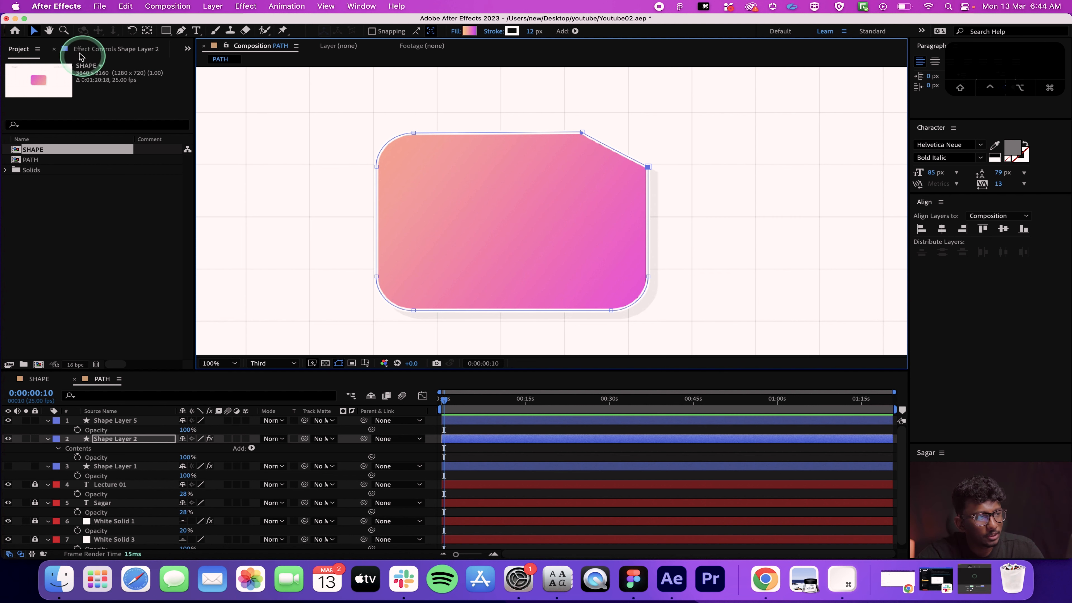
drag(648, 168, 650, 133)
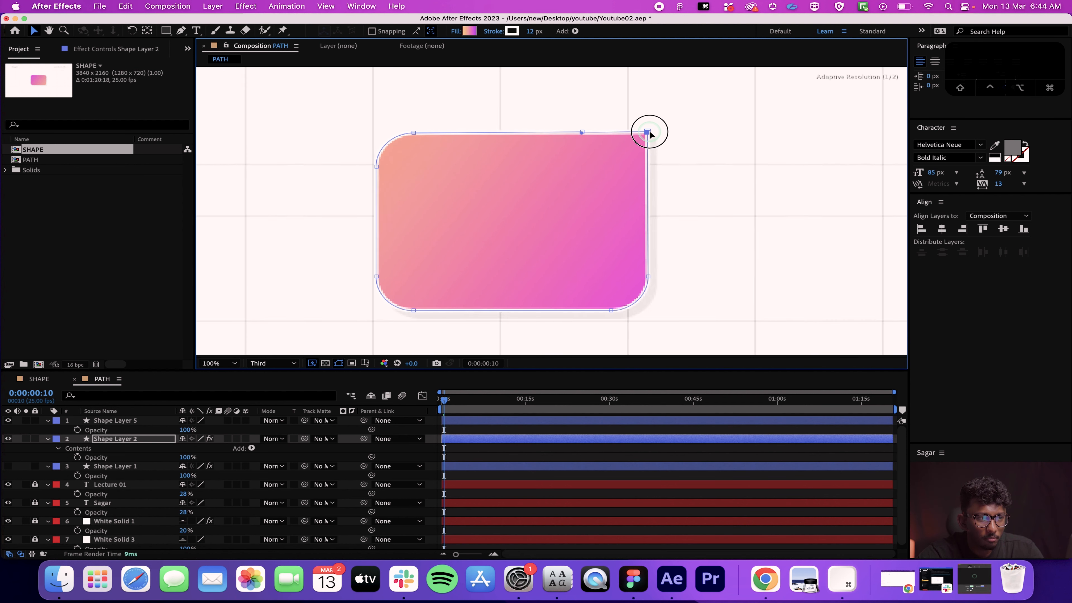
click(738, 237)
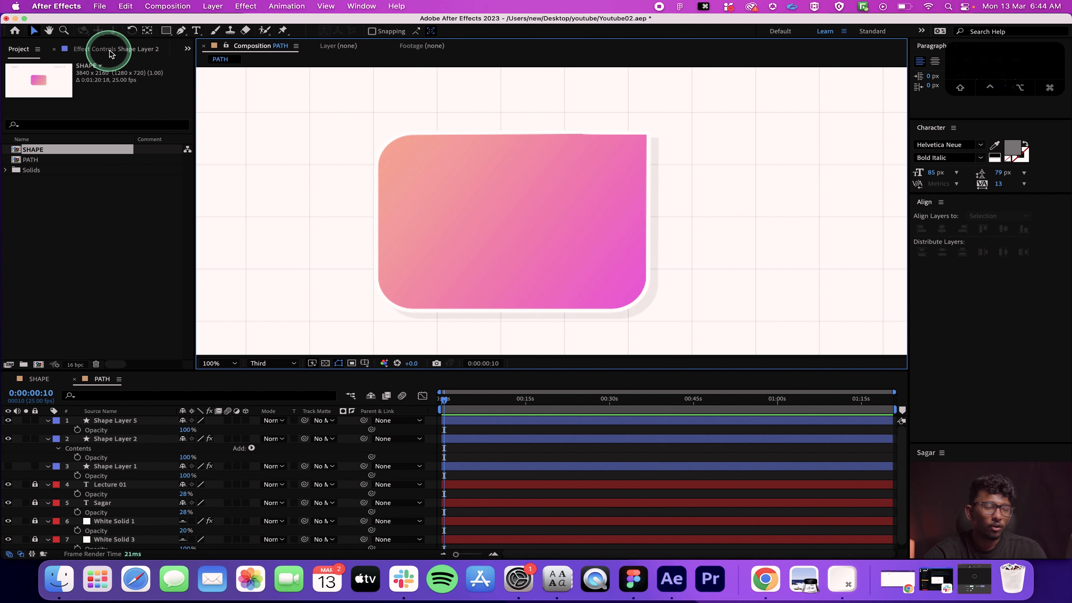
Step: Try drawing a curved three-point shape with the Pen tool to the right of the rectangle, and delete it
click(187, 32)
click(686, 144)
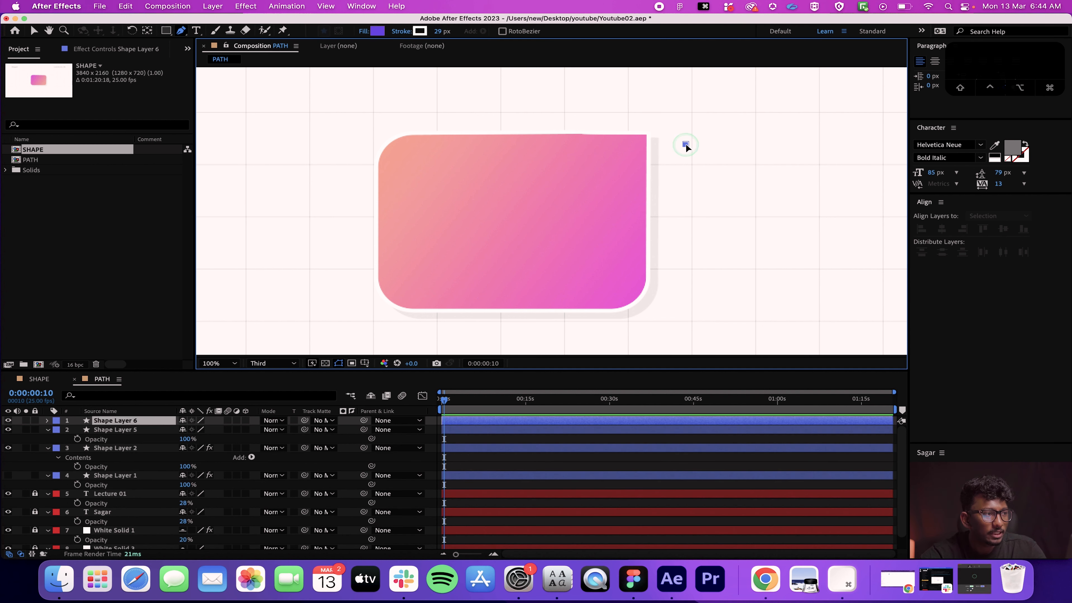
drag(743, 122, 771, 127)
drag(826, 153, 824, 161)
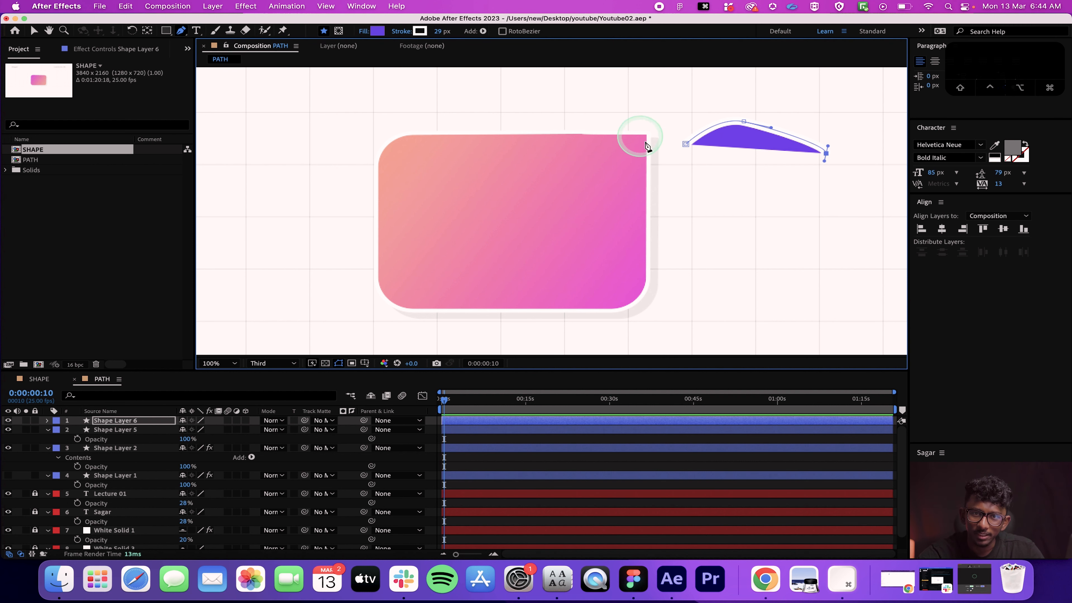
key(v)
key(BackSpace)
key(BackSpace)
Step: Examine the vertices and Bezier handles at the lower-right and lower-left rounded corners of the PATH rectangle
click(604, 131)
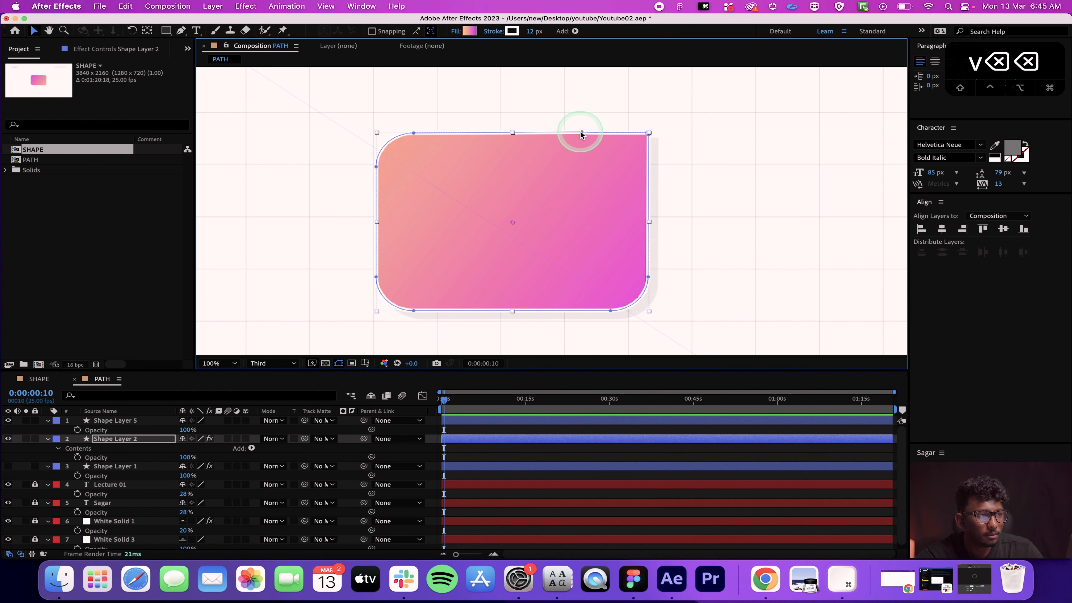
scroll(580, 131, up, 1)
drag(745, 345, 684, 238)
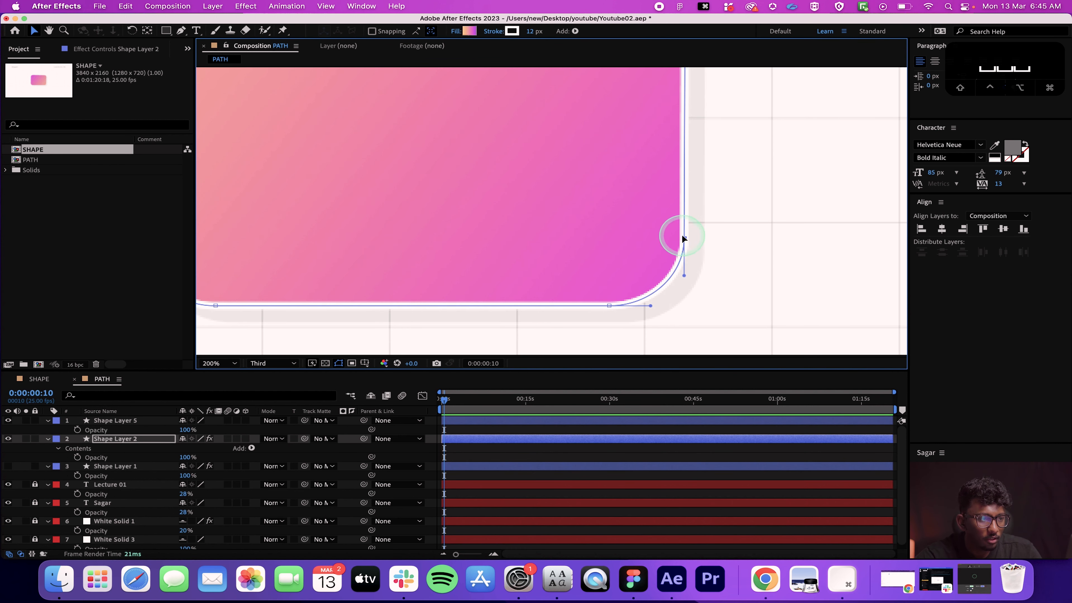
drag(570, 314, 834, 307)
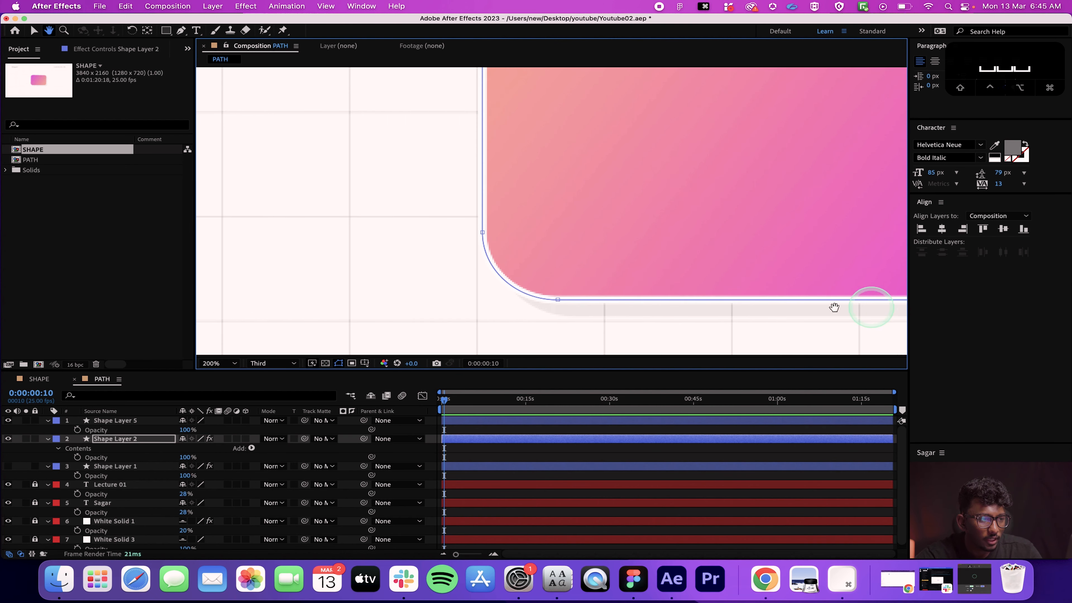
click(558, 299)
click(482, 232)
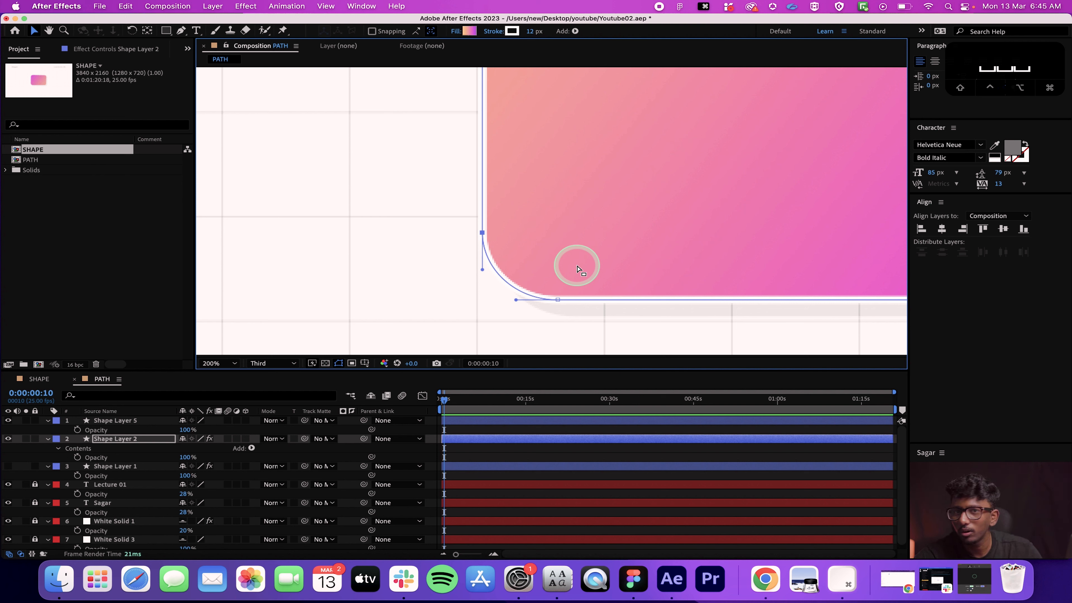
click(419, 192)
drag(437, 187, 417, 207)
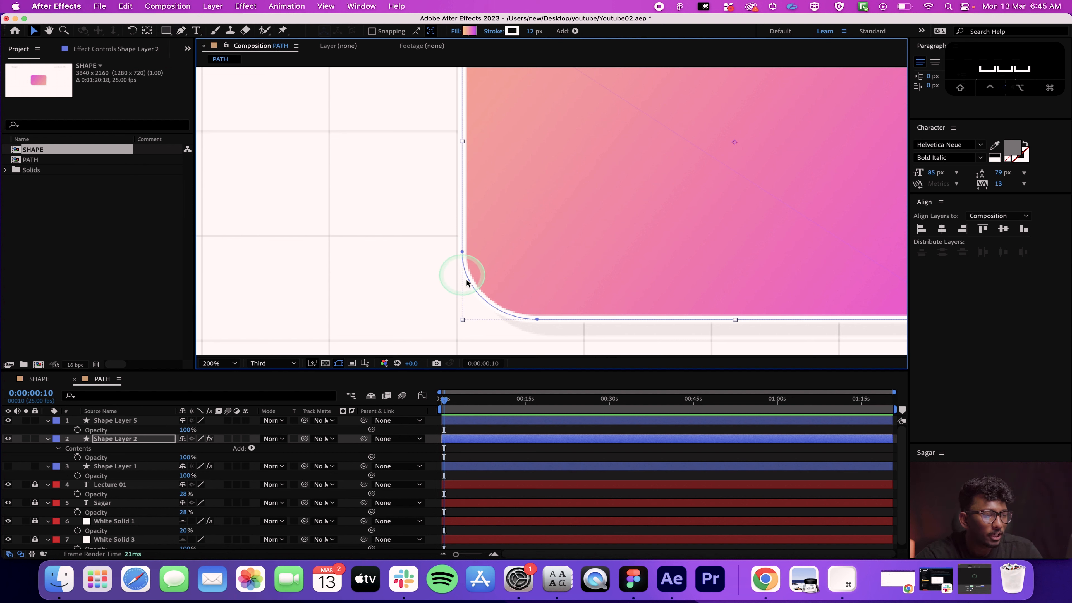
Step: Add one vertex on the lower-left rounded corner and another on the left edge above it with the Add Vertex tool
click(181, 30)
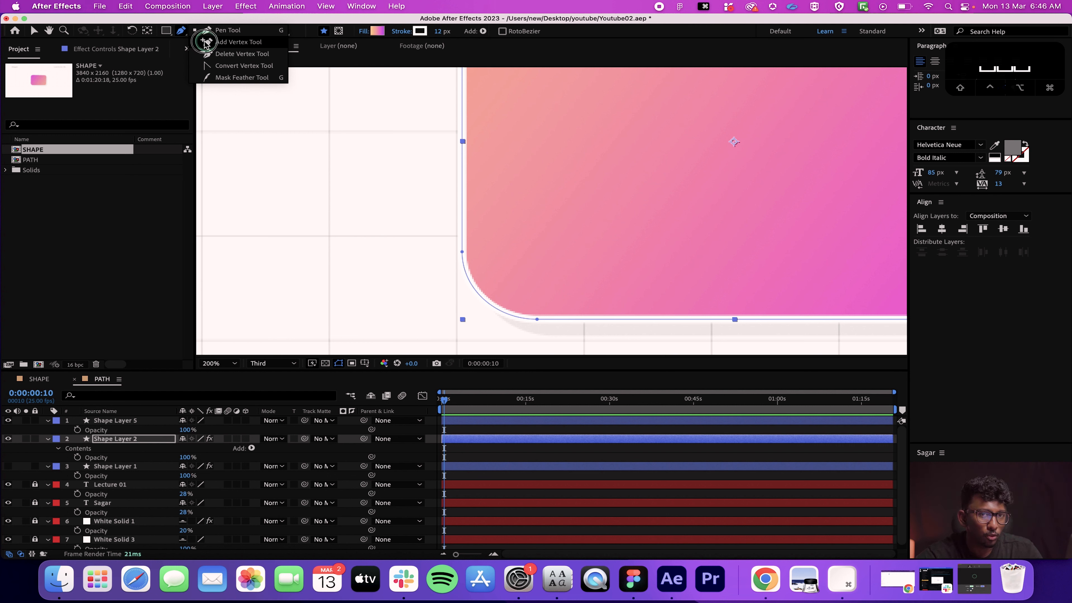
click(237, 42)
drag(465, 272, 486, 301)
click(462, 199)
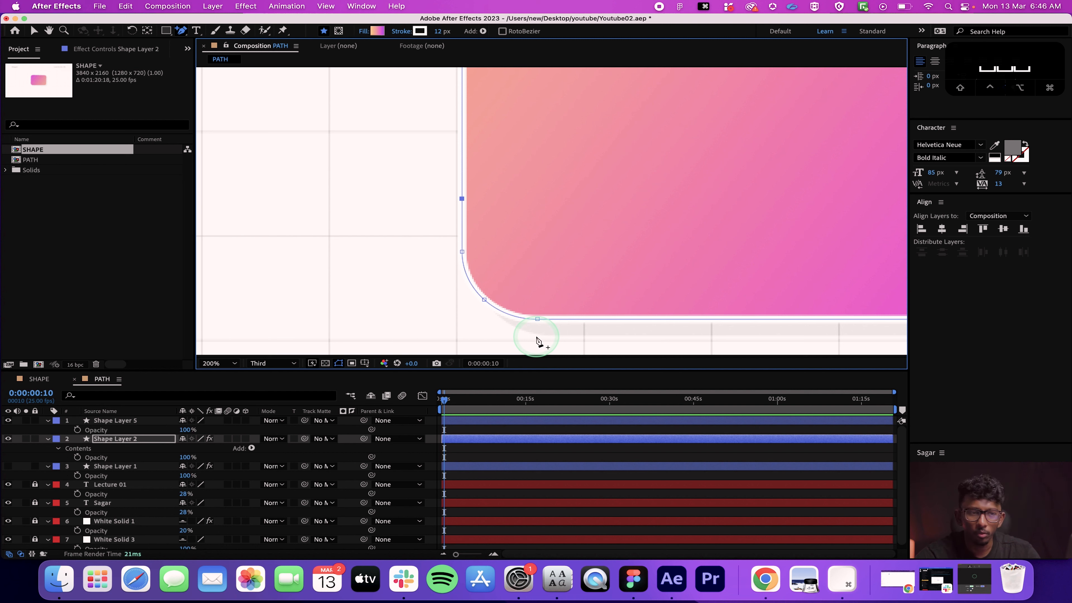
Step: Try pulling a Bezier handle of the added lower-left corner vertex outward with the Selection tool, and undo the edit
key(v)
click(484, 300)
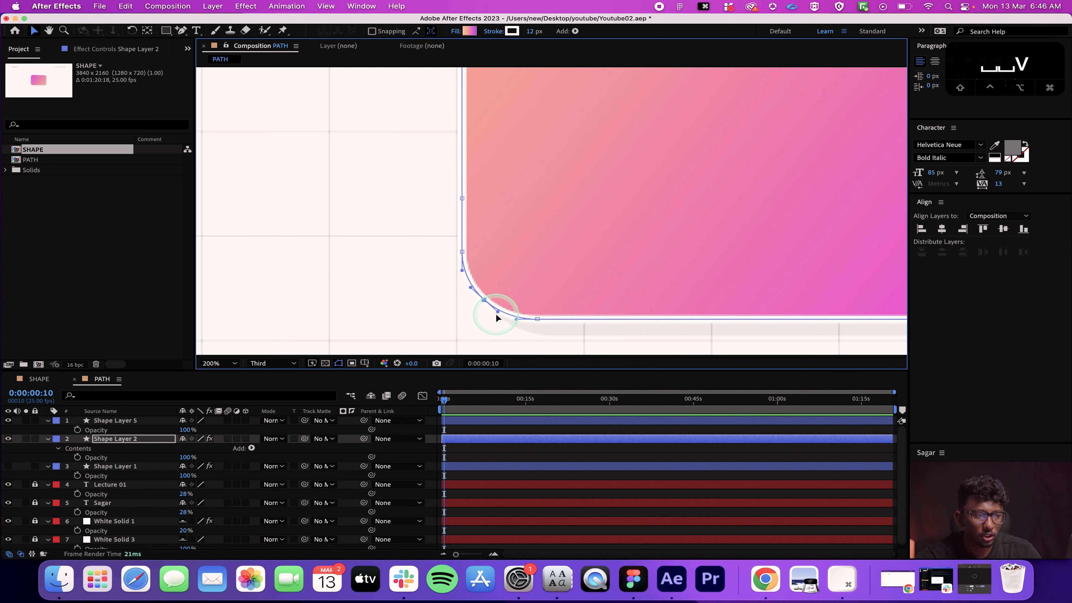
drag(498, 312, 473, 322)
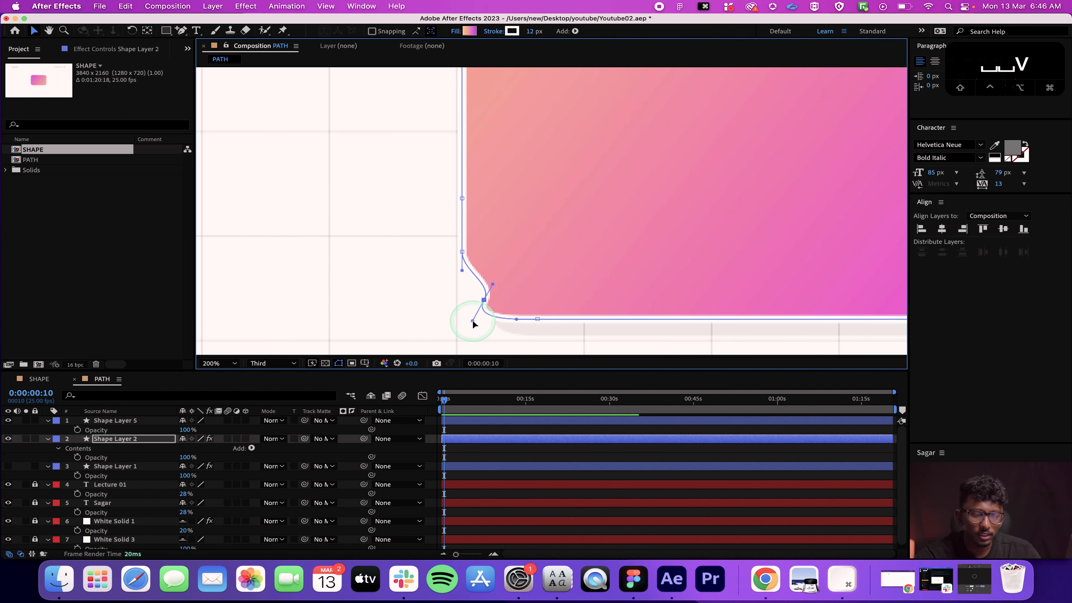
key(super+z)
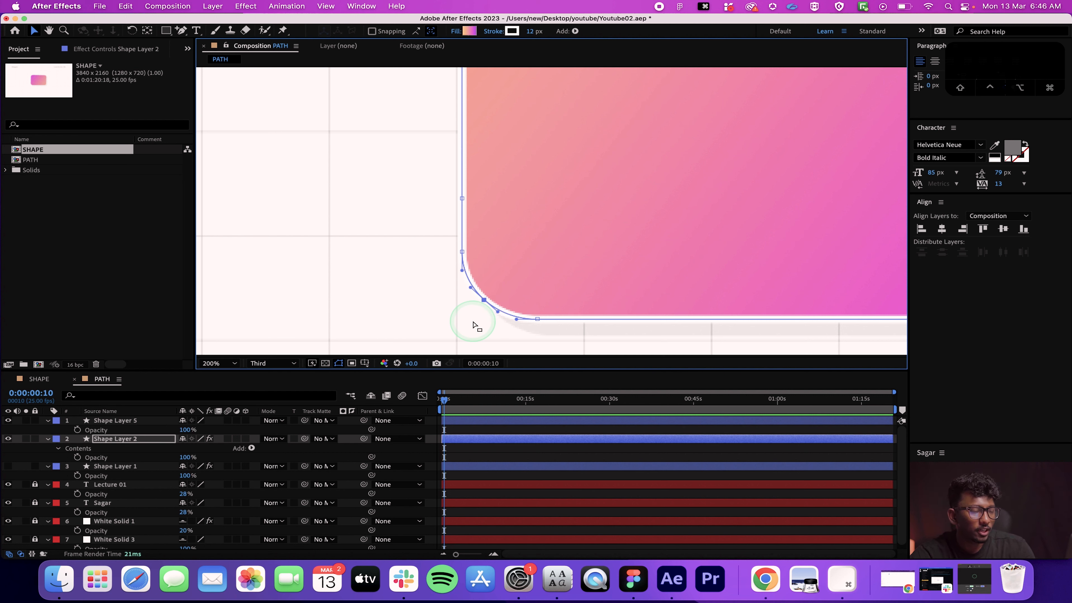
key(super+z)
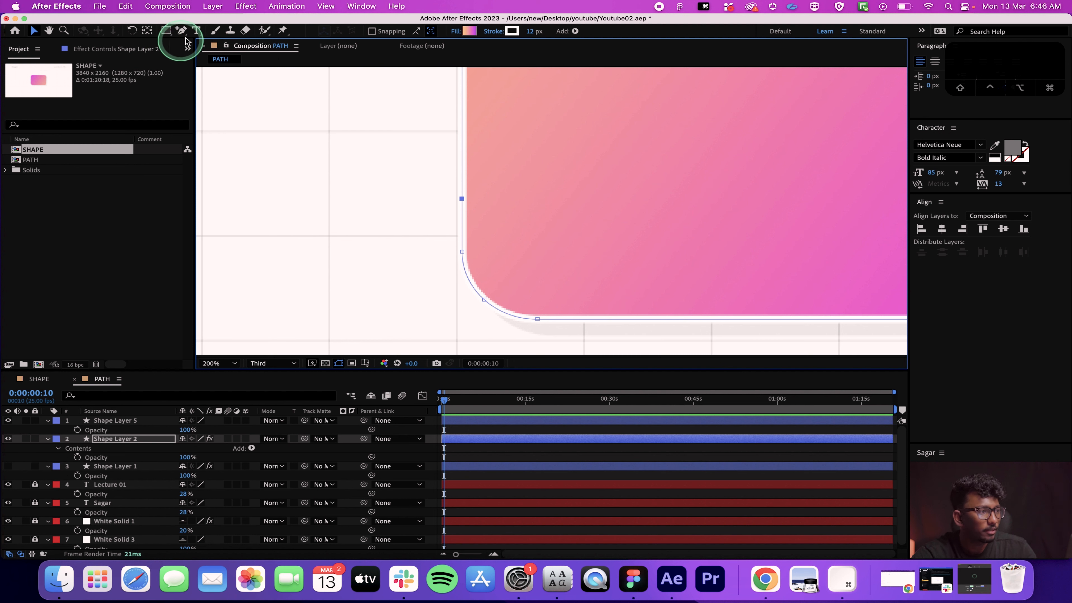
Step: Remove the added vertices from the lower-left corner and the left edge with the Delete Vertex tool
drag(181, 30, 245, 53)
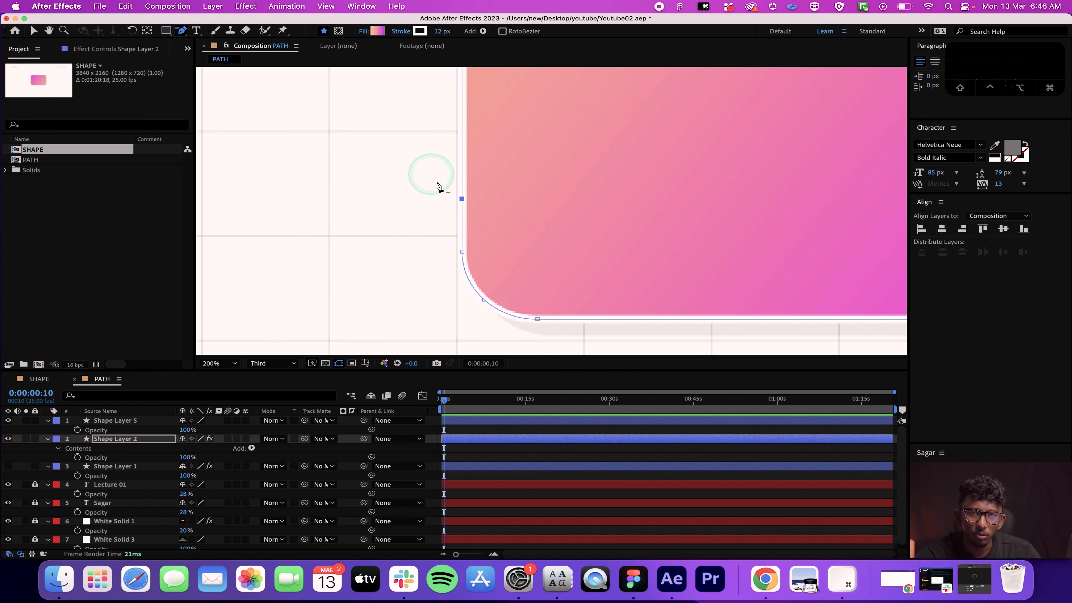
click(484, 299)
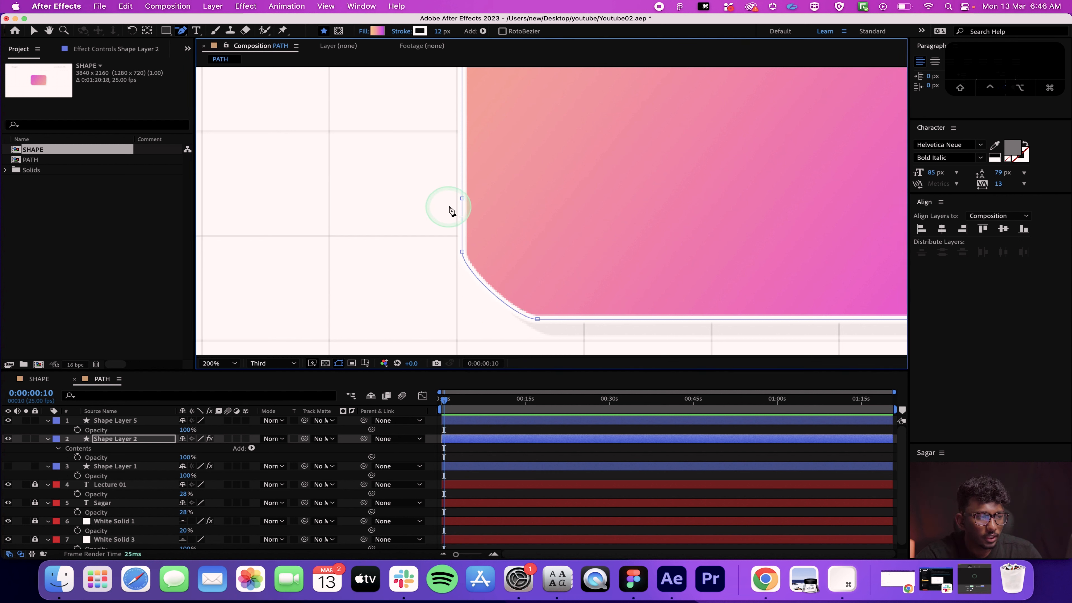
Step: Toggle the left-edge vertex of the lower-left corner between sharp and smooth with the Convert Vertex tool, leaving it with long Bezier handles
drag(180, 30, 242, 65)
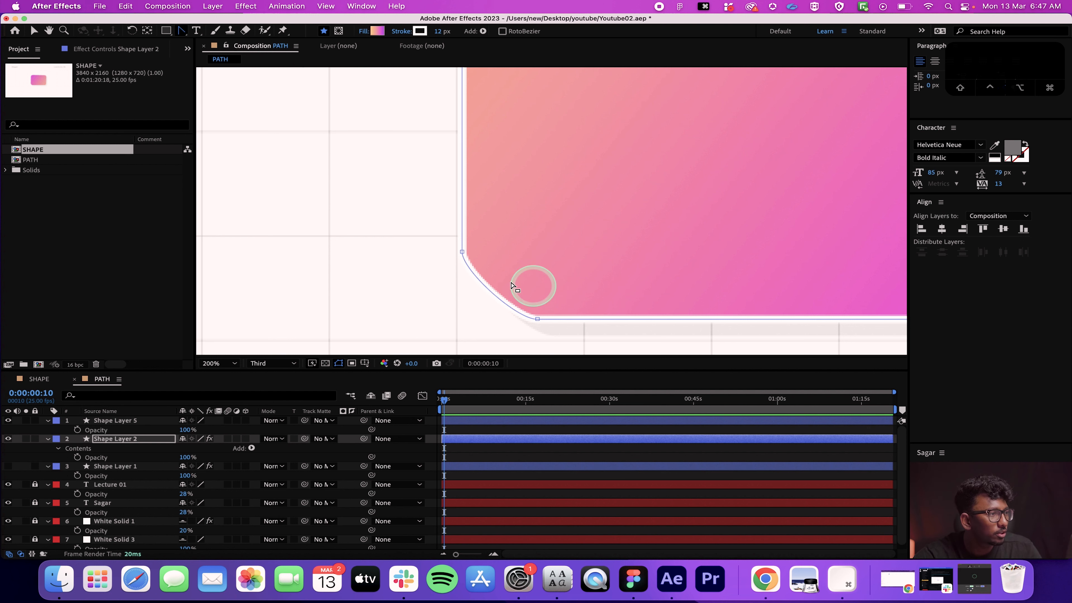
click(461, 252)
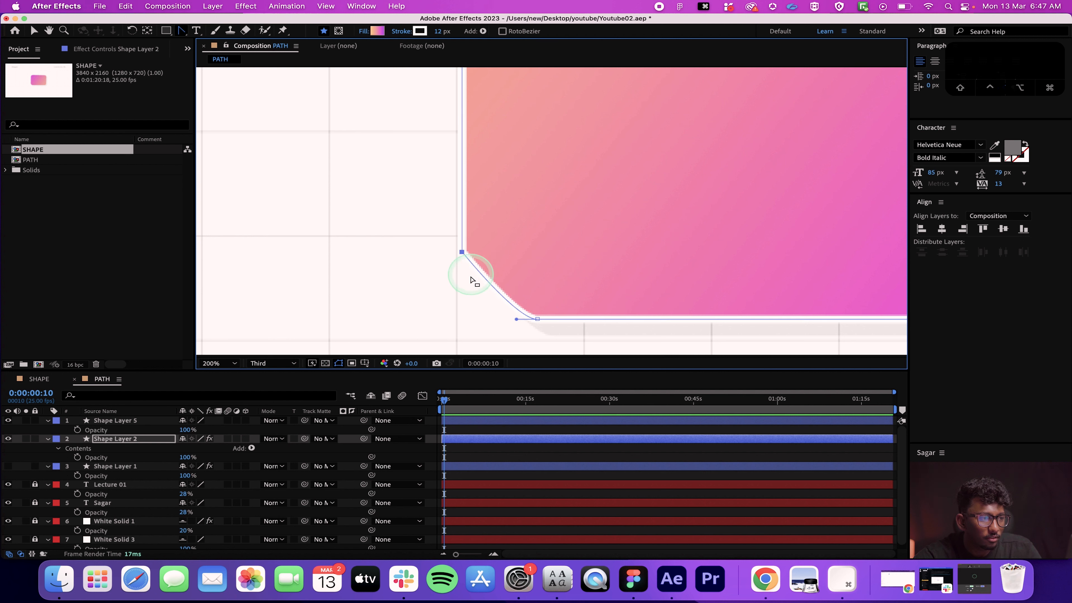
drag(462, 252, 461, 273)
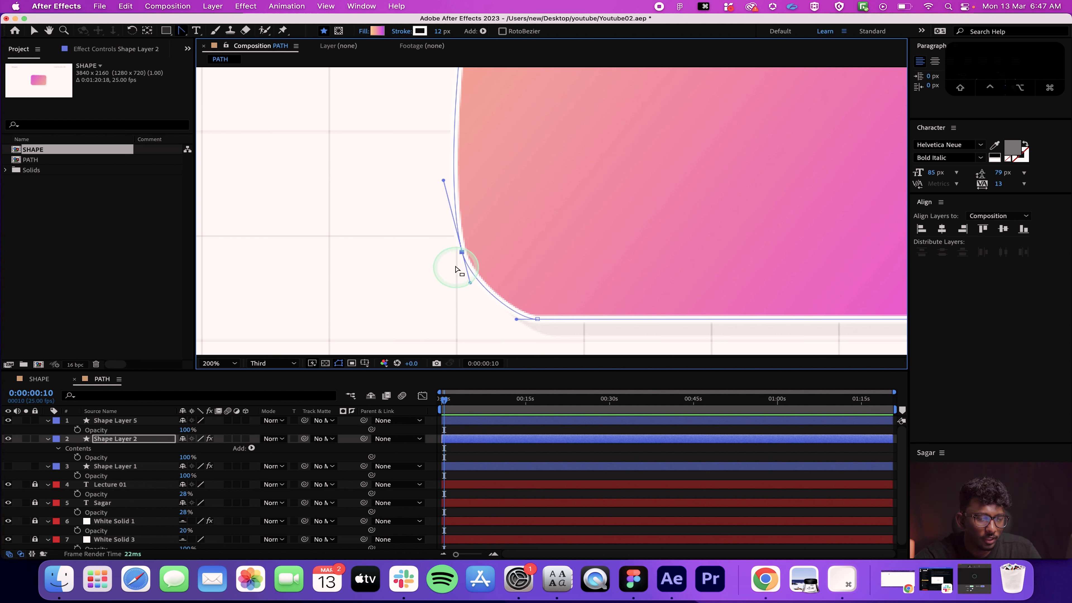
click(462, 253)
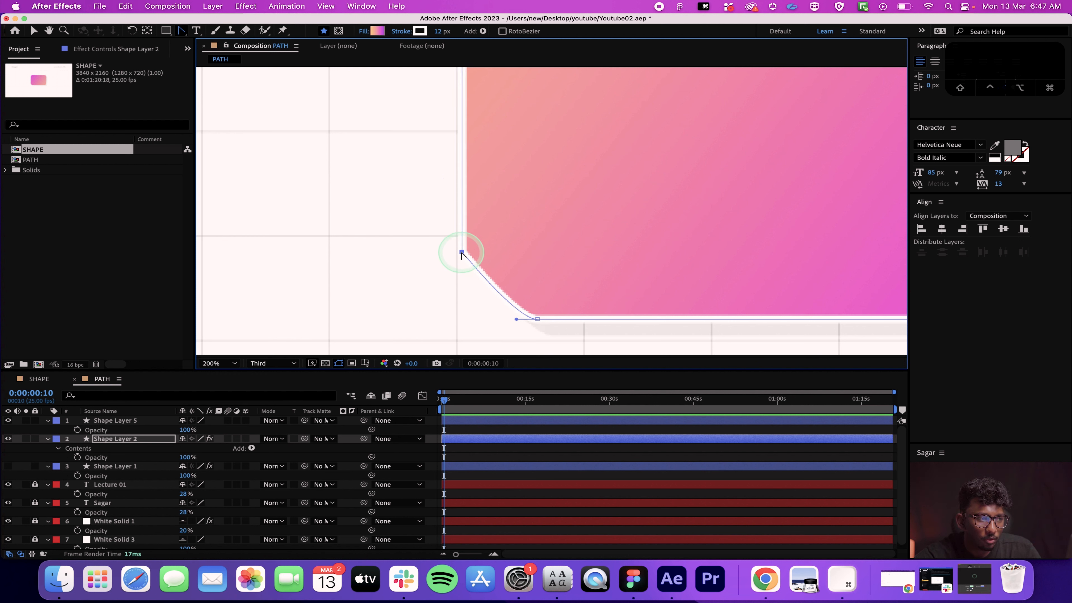
click(464, 245)
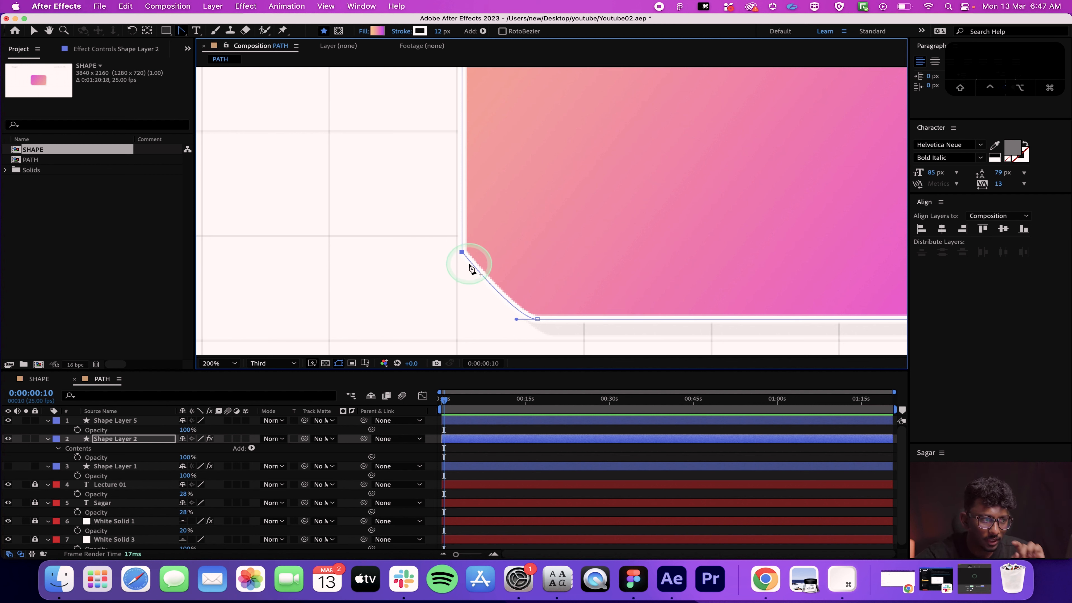
click(462, 254)
drag(462, 253, 447, 194)
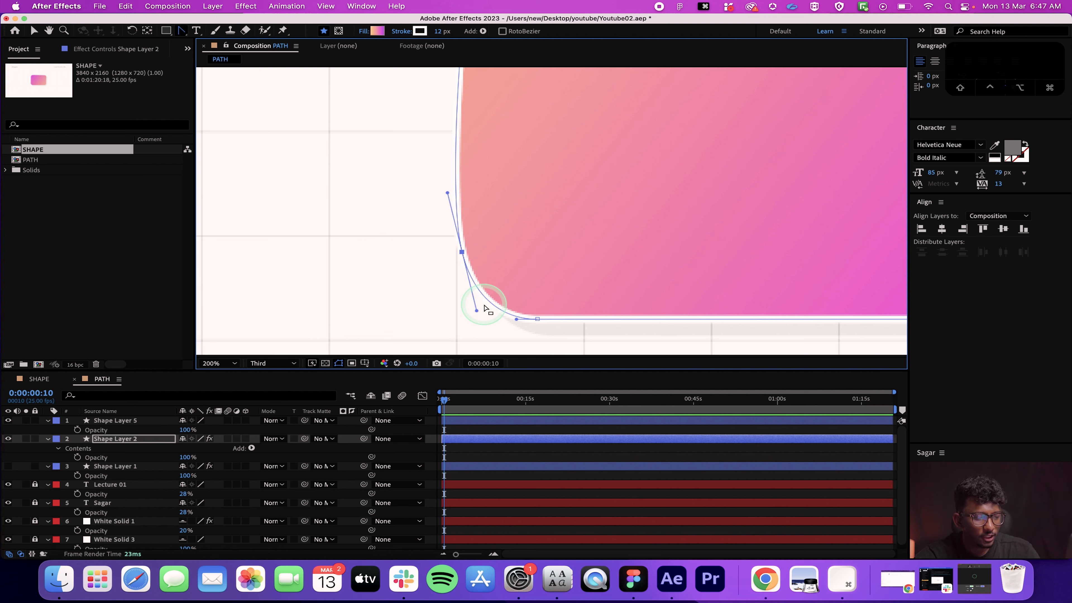
Step: Shorten and re-angle the lower Bezier handle of the left-edge vertex with the Selection tool
key(v)
drag(477, 310, 475, 286)
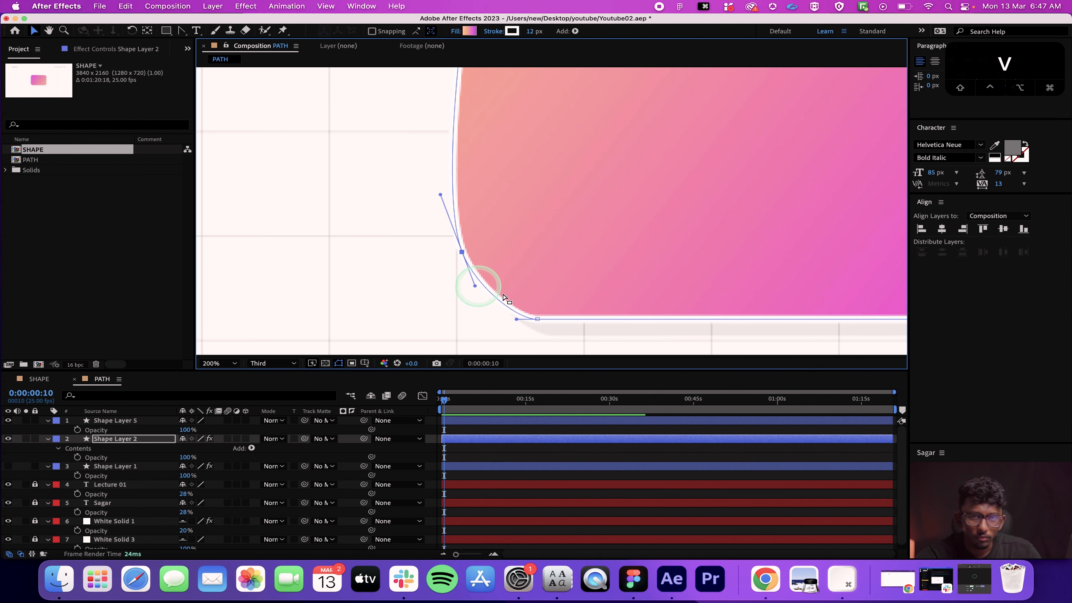
click(441, 196)
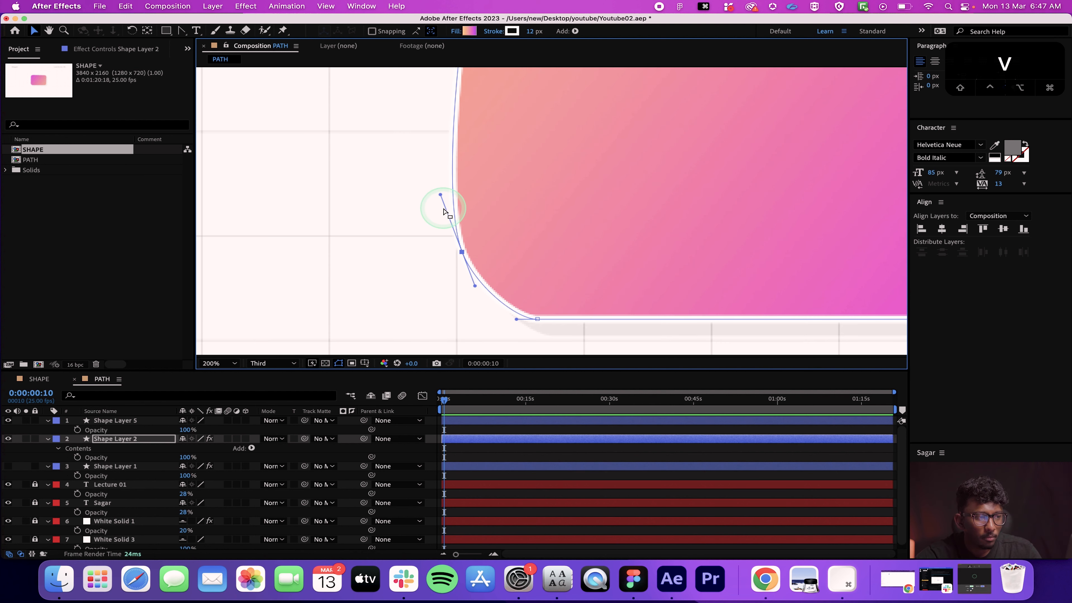
drag(472, 289, 472, 284)
click(444, 190)
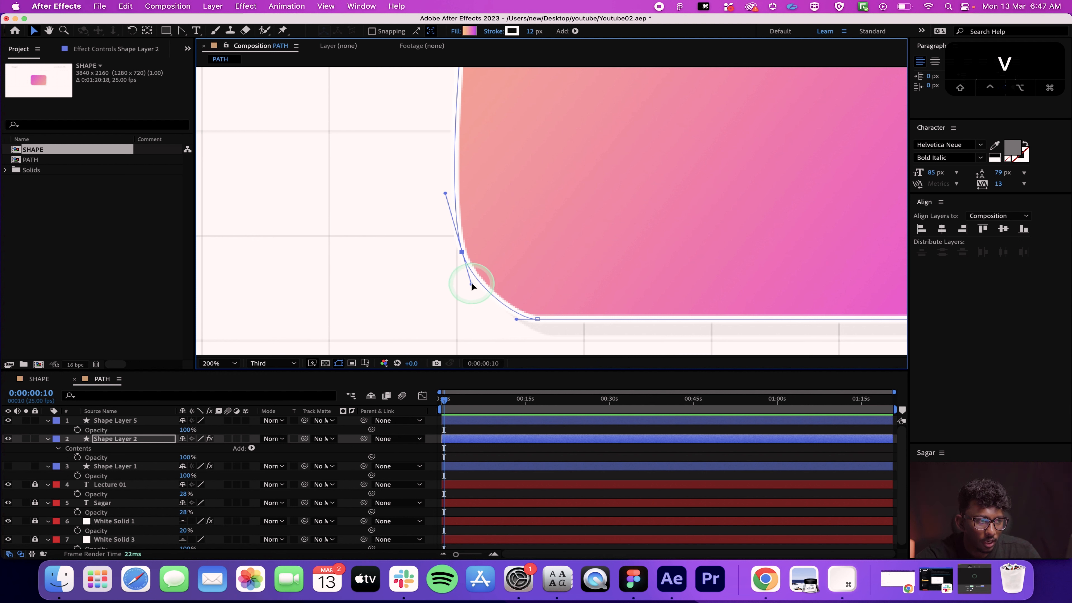
Step: Try pulling the upper Bezier handle of the left-edge vertex outward on its own twice, undoing each attempt
click(445, 194)
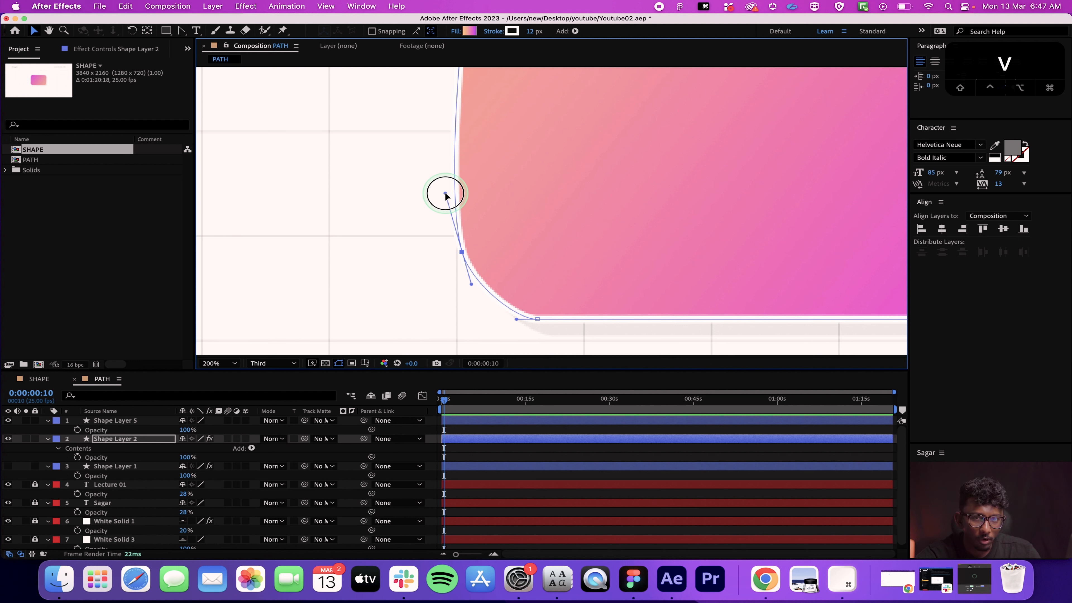
drag(445, 194, 404, 257)
key(super+z)
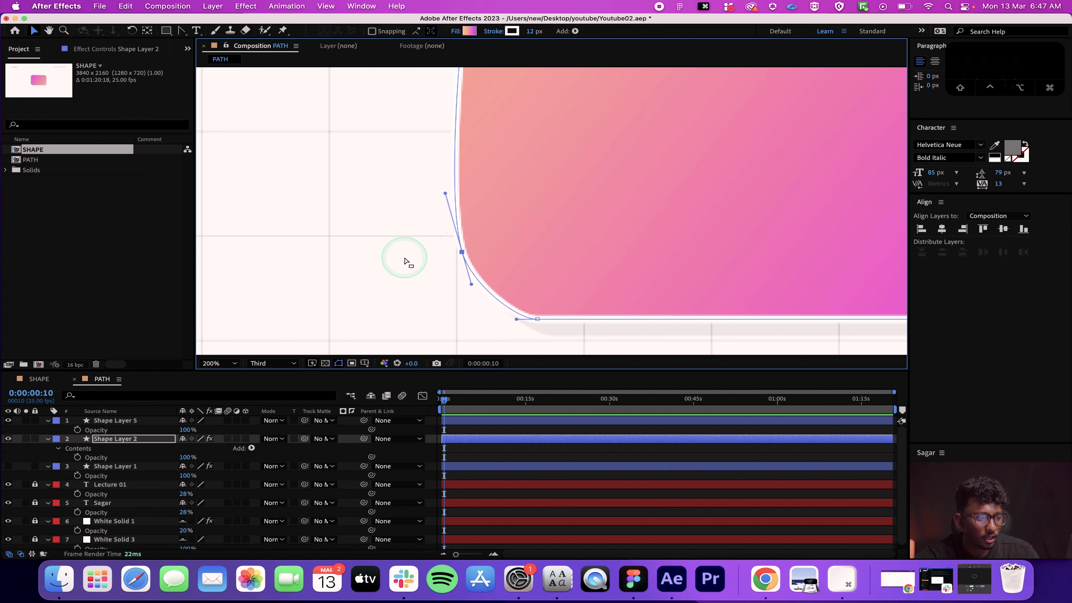
drag(445, 194, 414, 245)
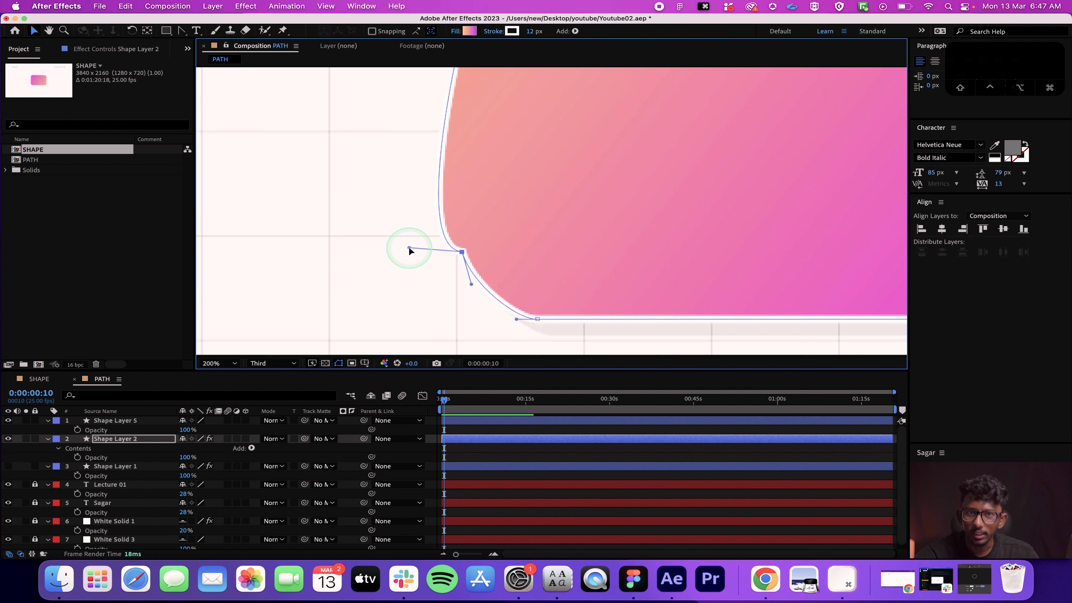
key(super+z)
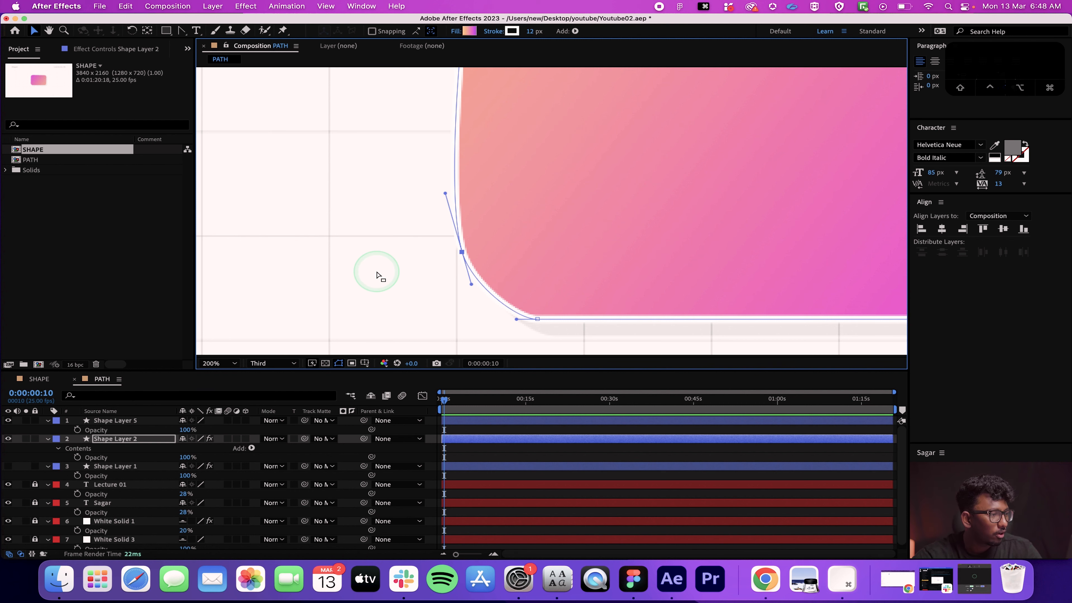
Step: Deselect the PATH rectangle, return to the SHAPE composition, and center its gradient rounded rectangle in view
key(comma)
click(30, 31)
click(284, 179)
click(610, 299)
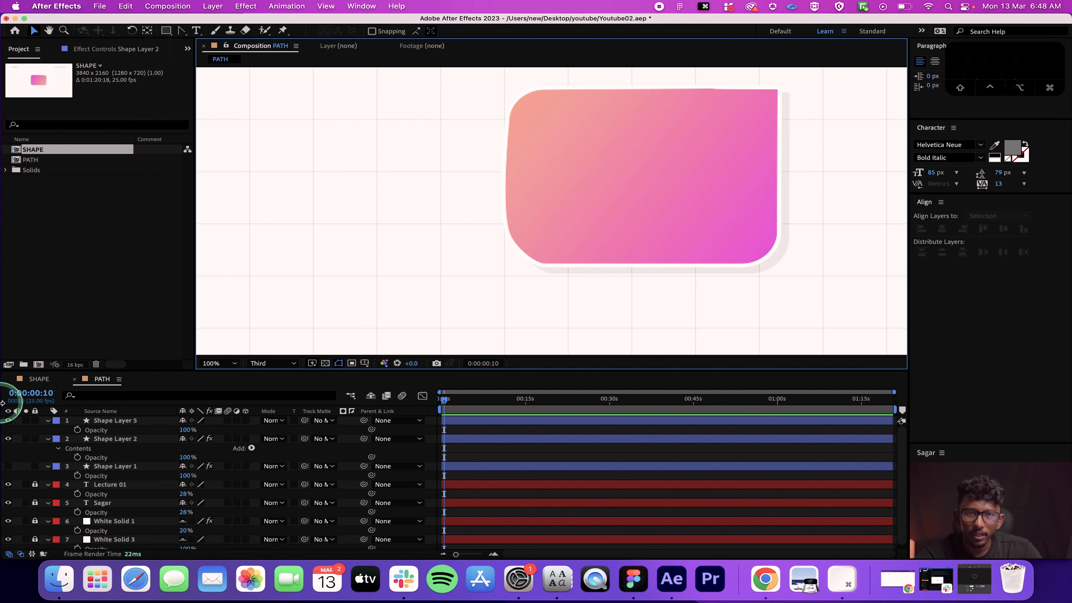
click(39, 378)
click(409, 322)
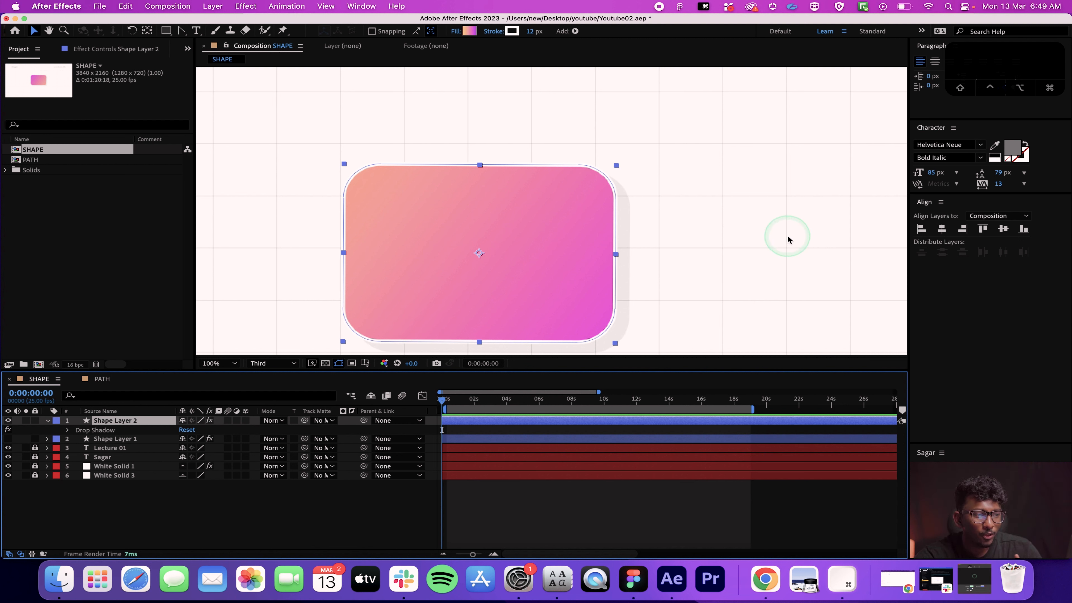
key(space)
drag(721, 251, 772, 228)
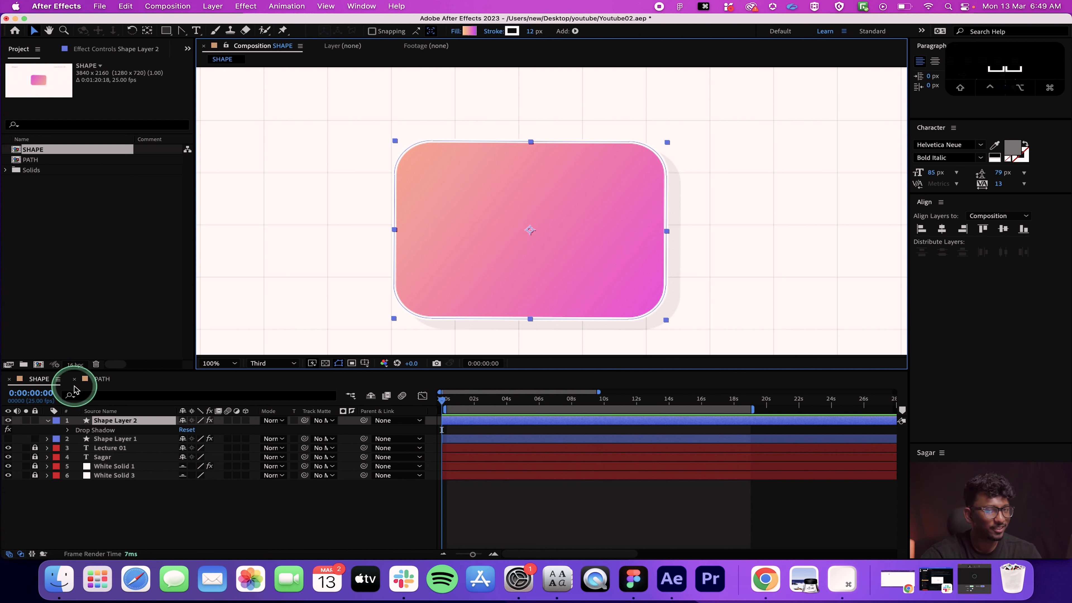
Step: Review the edited rectangle in the PATH composition at about 0:00:10:15 and return to the SHAPE composition
click(111, 379)
key(v)
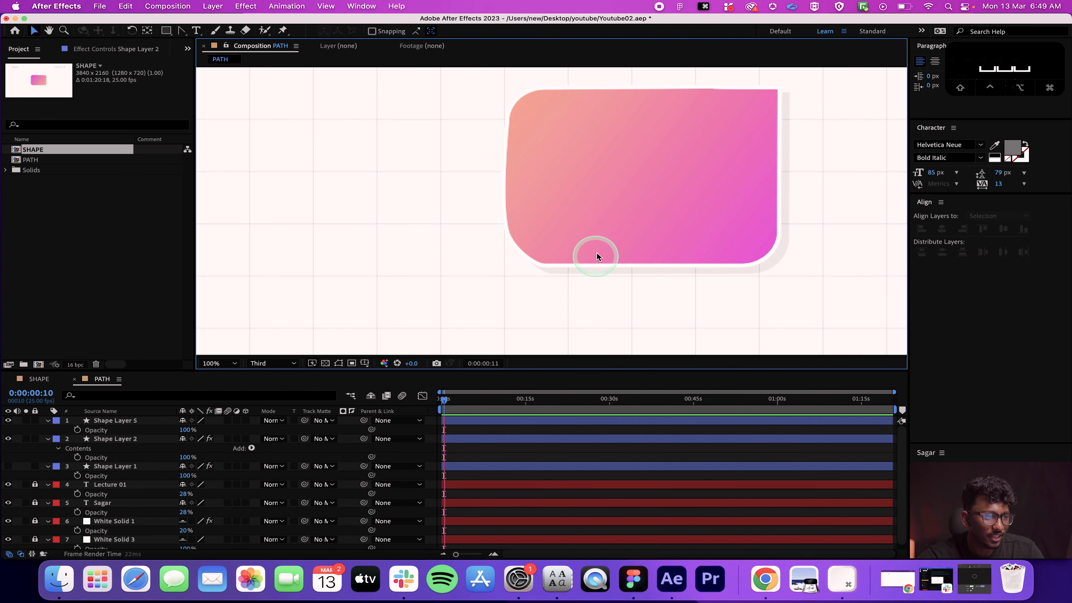
drag(575, 403, 501, 400)
click(649, 233)
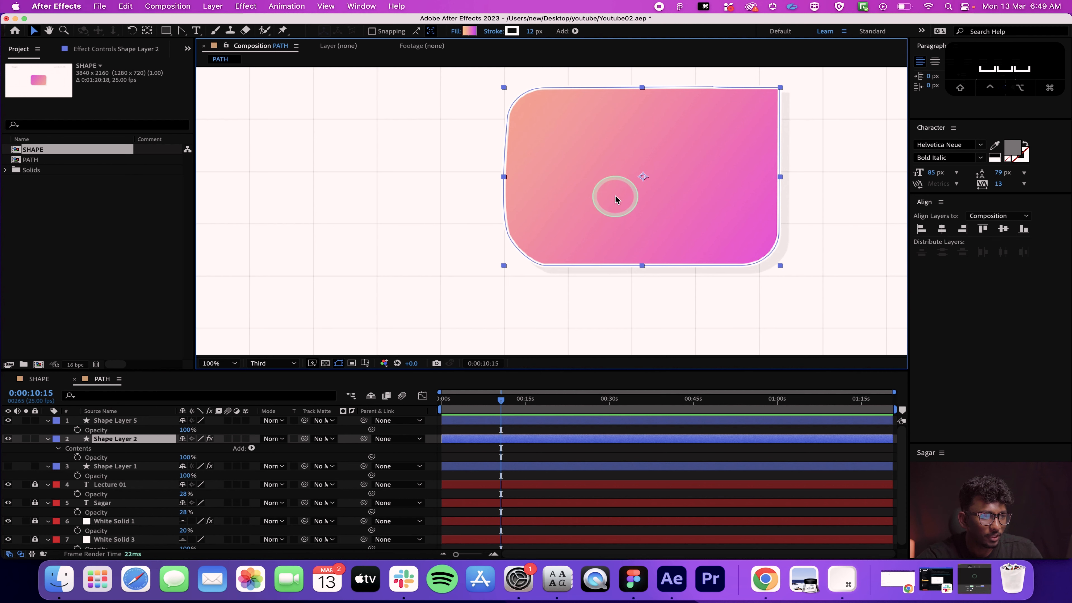
click(38, 379)
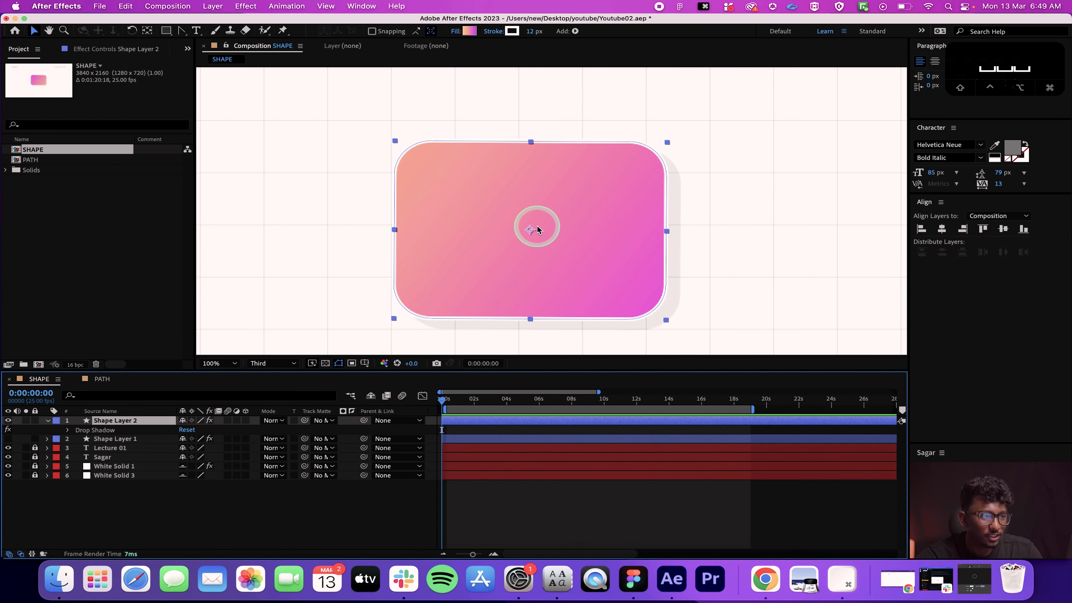
Step: Move the gradient rounded rectangle's anchor point to the middle of its right edge with the Pan Behind tool
click(793, 239)
drag(734, 269, 786, 253)
click(592, 197)
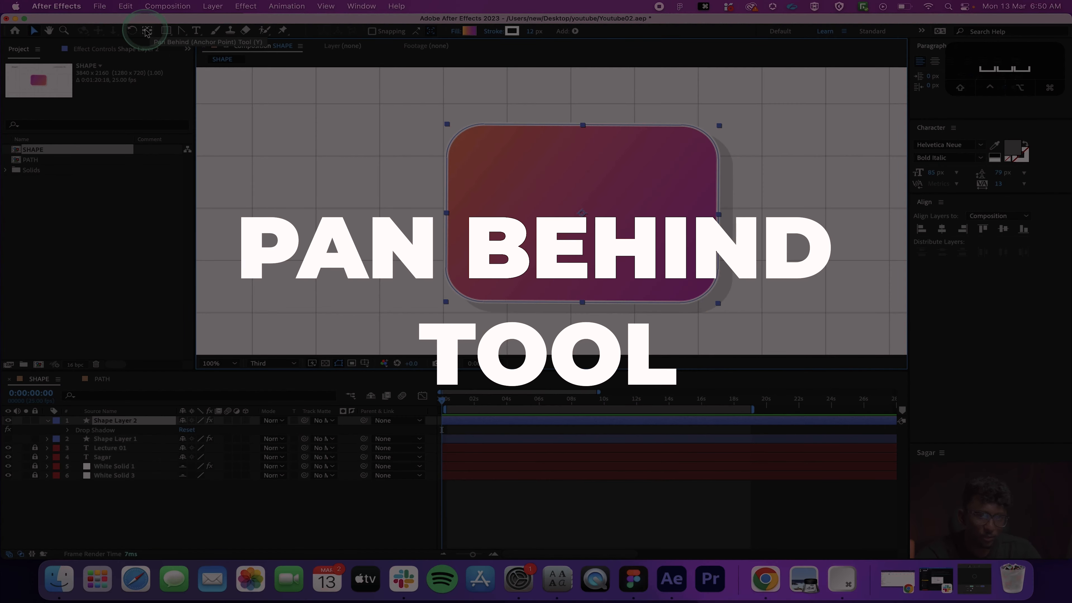
click(146, 31)
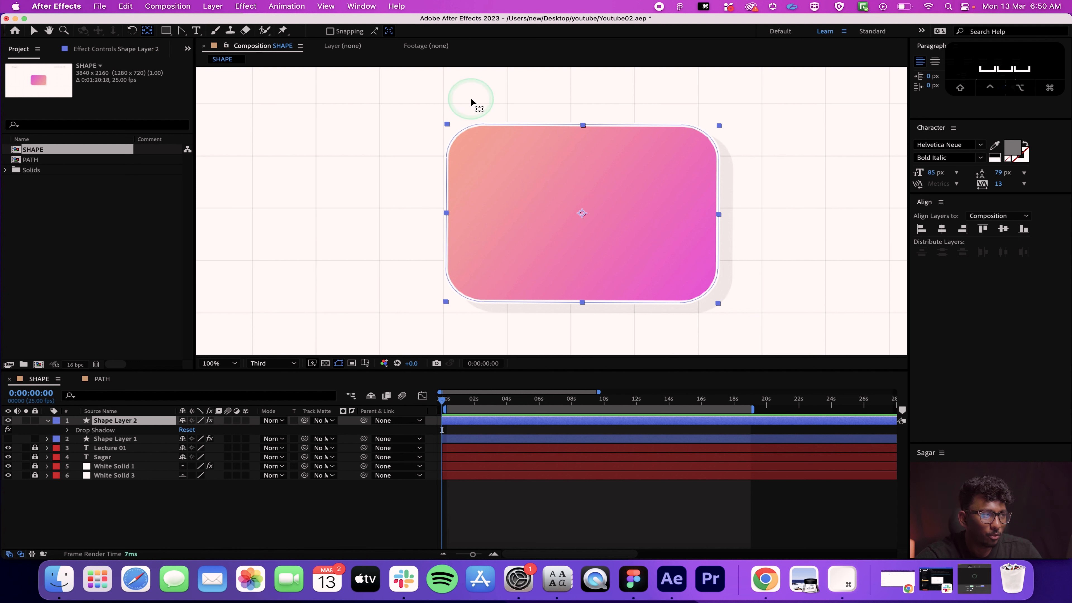
drag(581, 215, 719, 214)
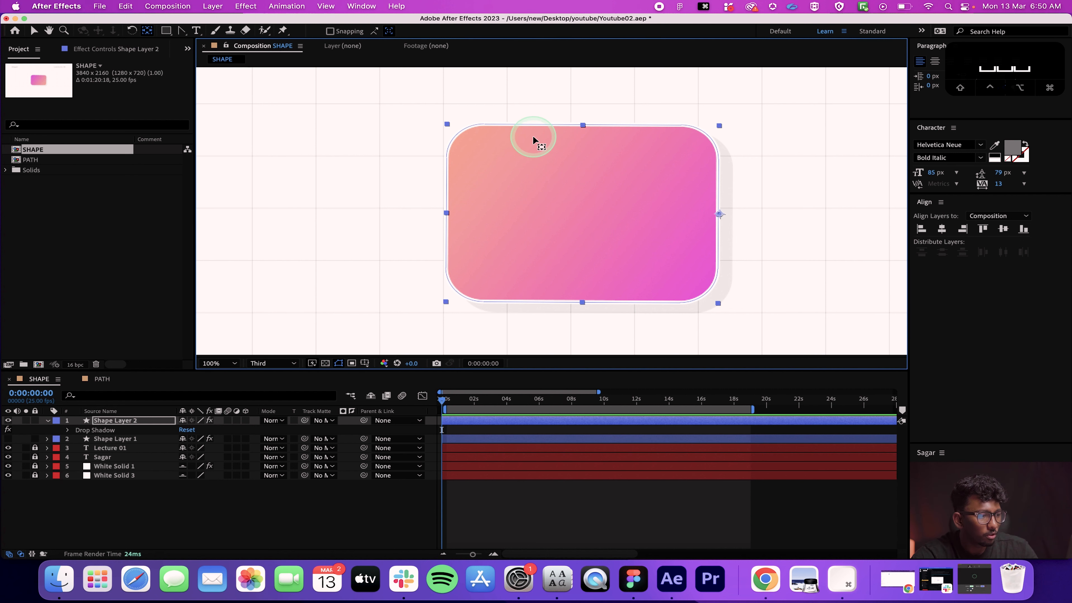
Step: Rotate the gradient rectangle freely around its right-edge anchor point, leaving it tilted only slightly clockwise
key(w)
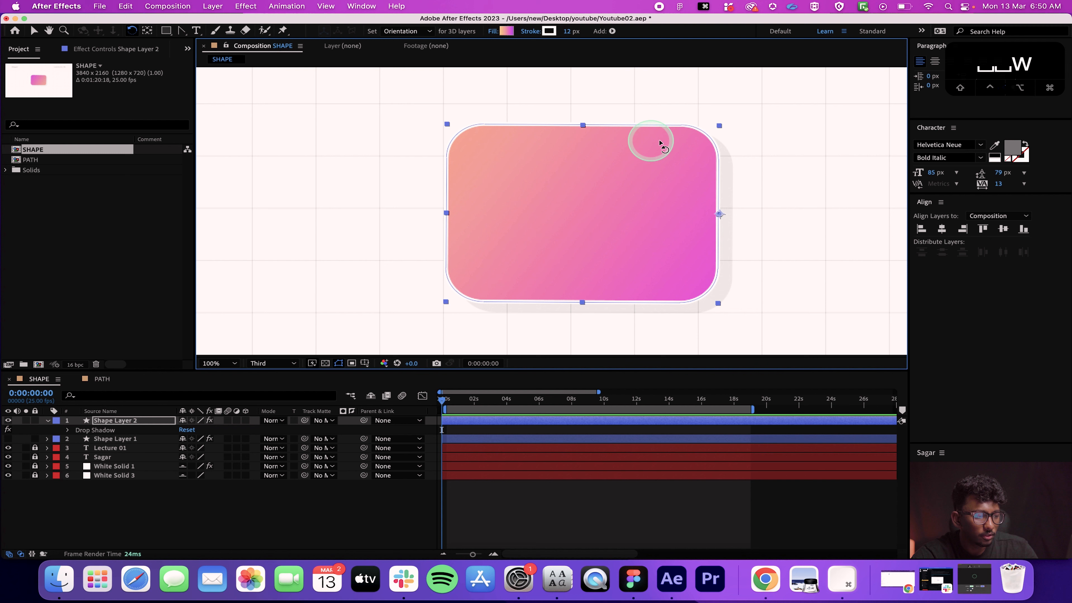
drag(719, 127, 718, 211)
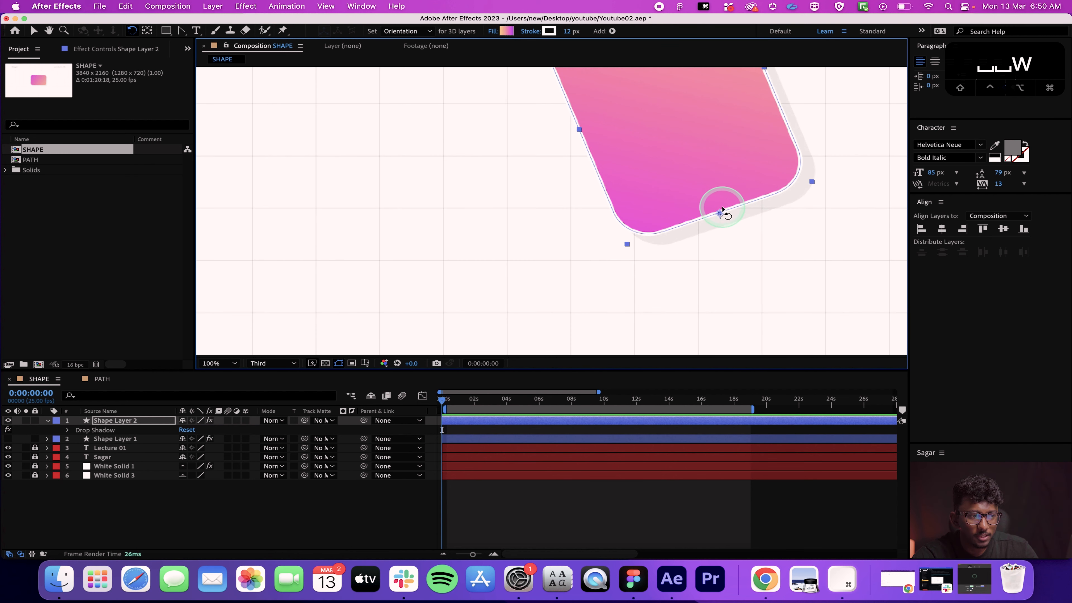
drag(814, 179, 718, 177)
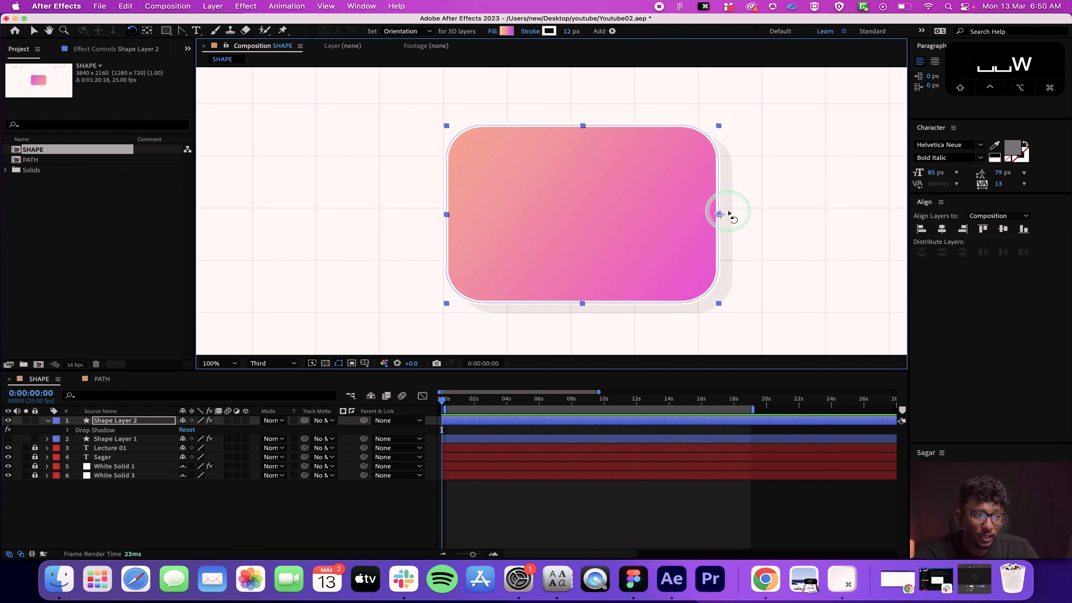
drag(709, 166, 714, 188)
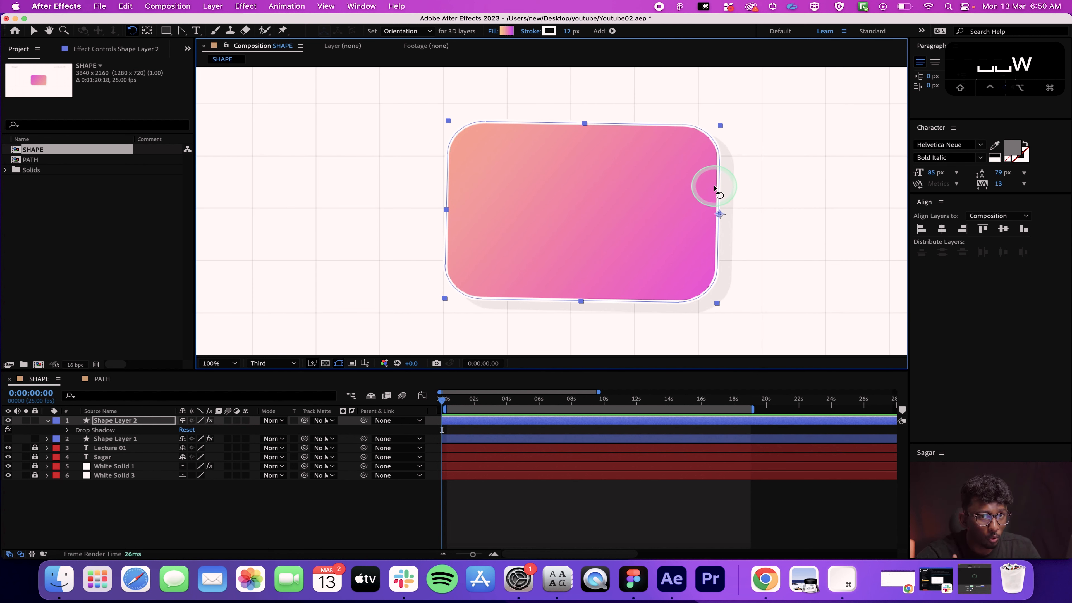
Step: Try to move the right-edge anchor point with the Selection tool and undo the attempt
key(v)
click(719, 214)
drag(721, 217, 665, 217)
key(super+z)
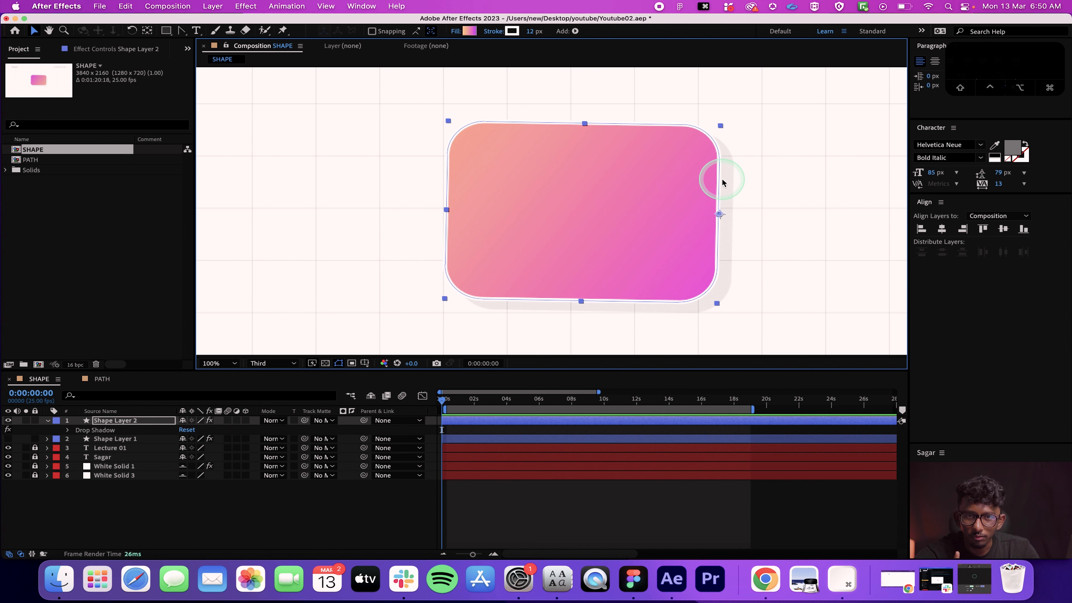
Step: Move the gradient rectangle's anchor point back to the middle of the shape with the Pan Behind tool
key(y)
drag(719, 215, 584, 218)
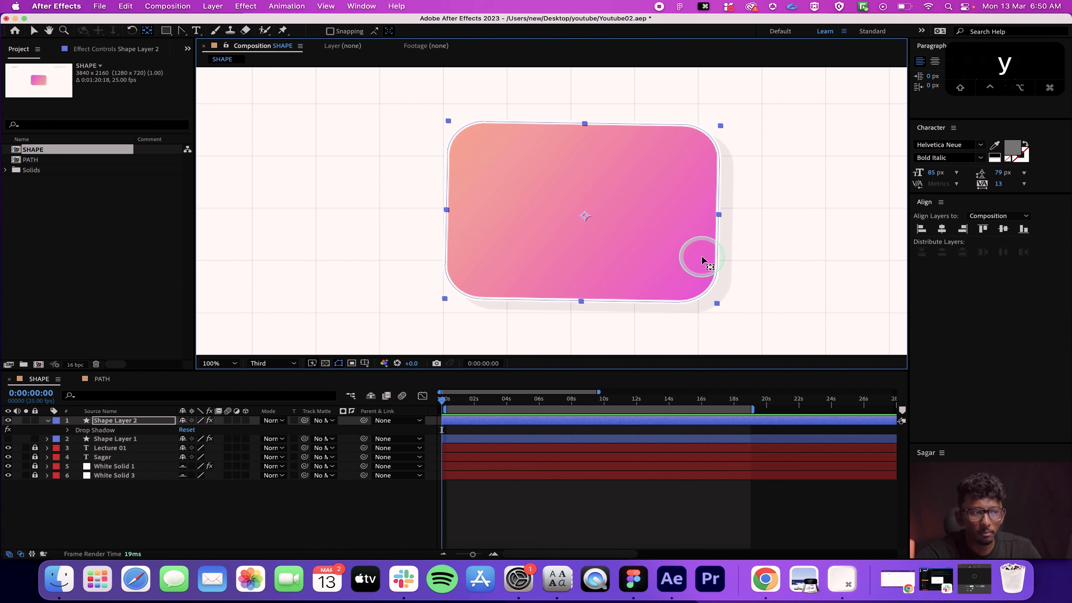
click(786, 245)
click(691, 218)
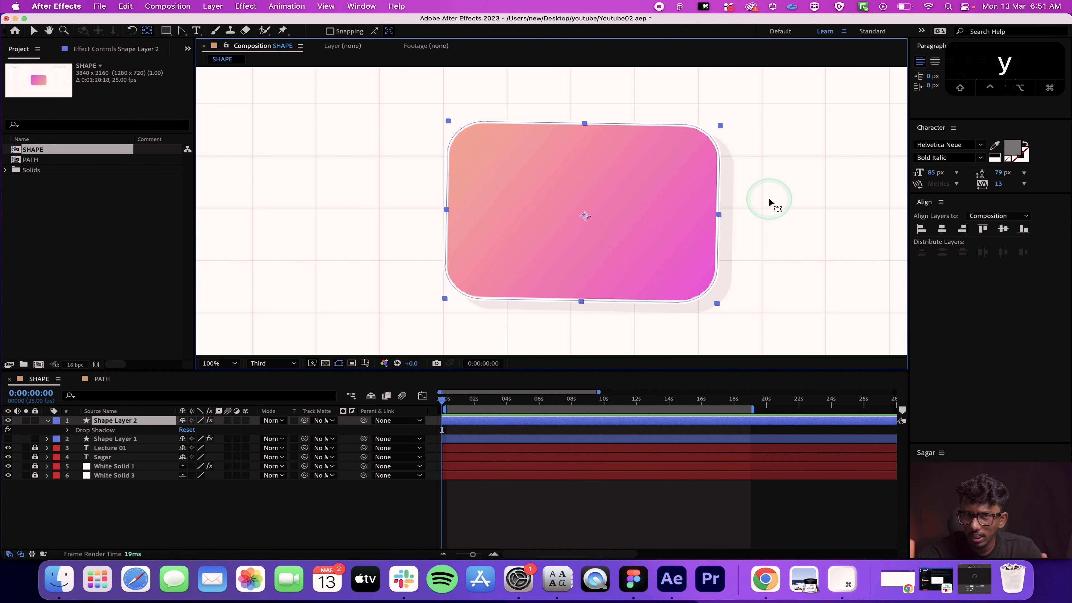
Step: Draw a small purple rectangle on a new shape layer, left of the gradient rectangle
scroll(770, 199, down, 1)
click(366, 186)
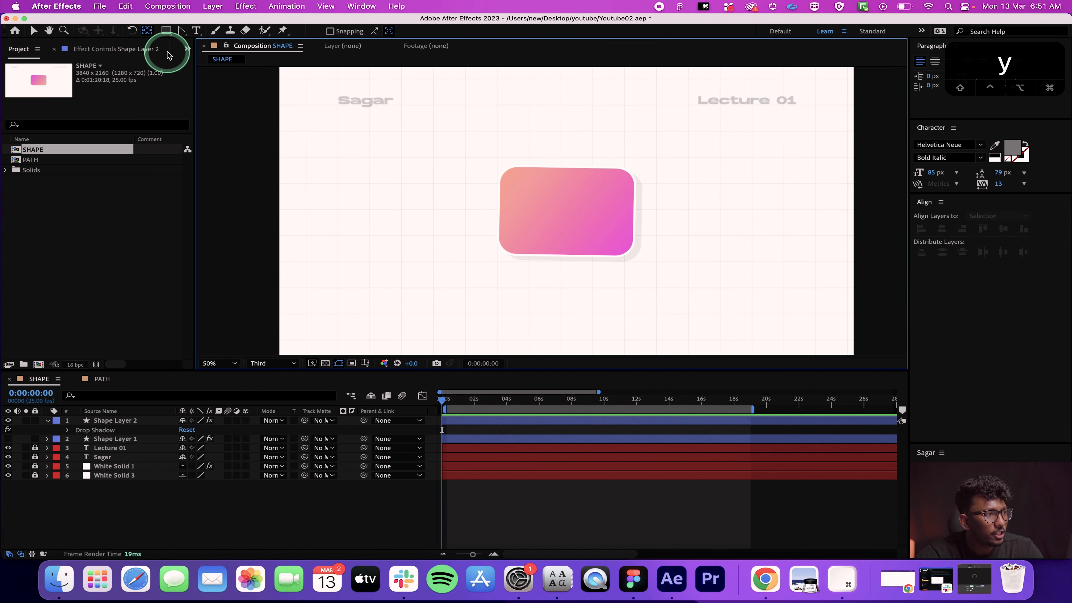
click(166, 30)
drag(360, 190, 434, 252)
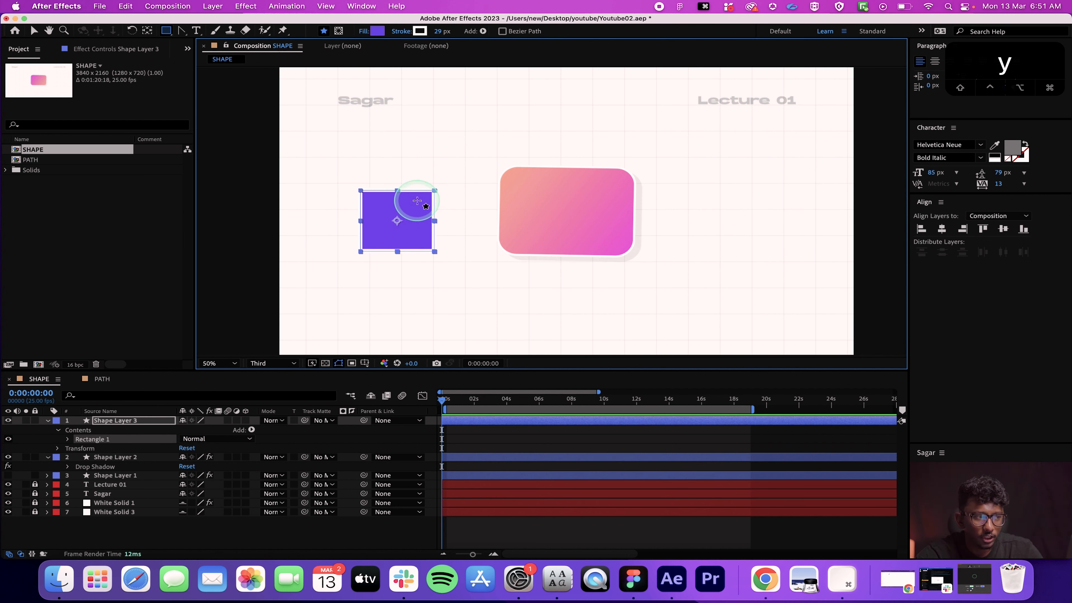
Step: Move the purple rectangle's anchor point outside the shape, to a spot below the gradient rectangle's lower-left corner
click(144, 30)
click(371, 298)
click(399, 236)
drag(468, 241, 507, 273)
Step: Snap the purple rectangle's anchor point back to the shape's center and deselect the layer
click(34, 30)
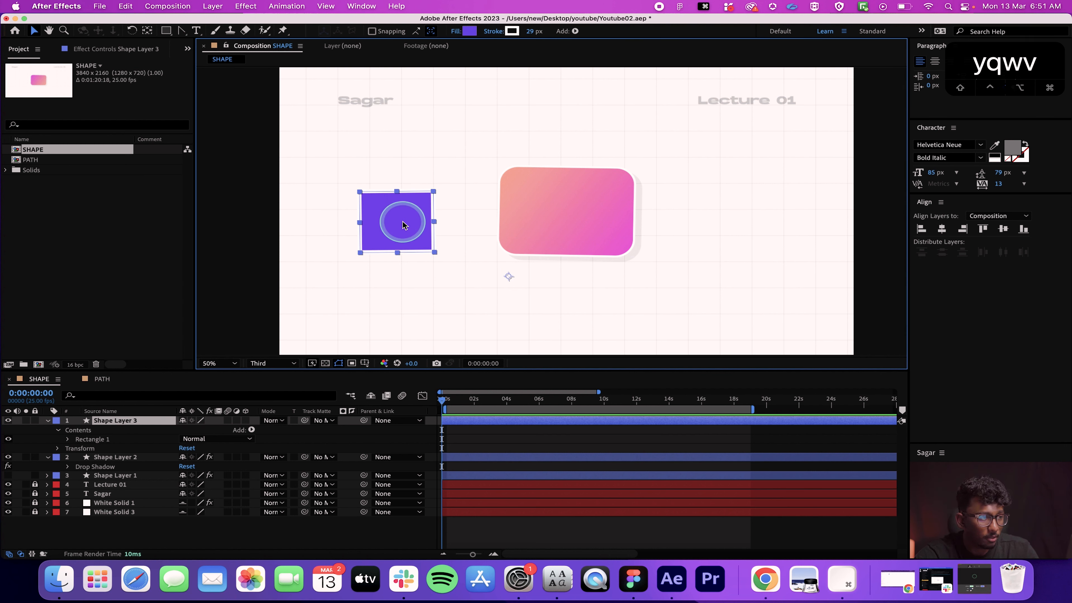
double_click(148, 34)
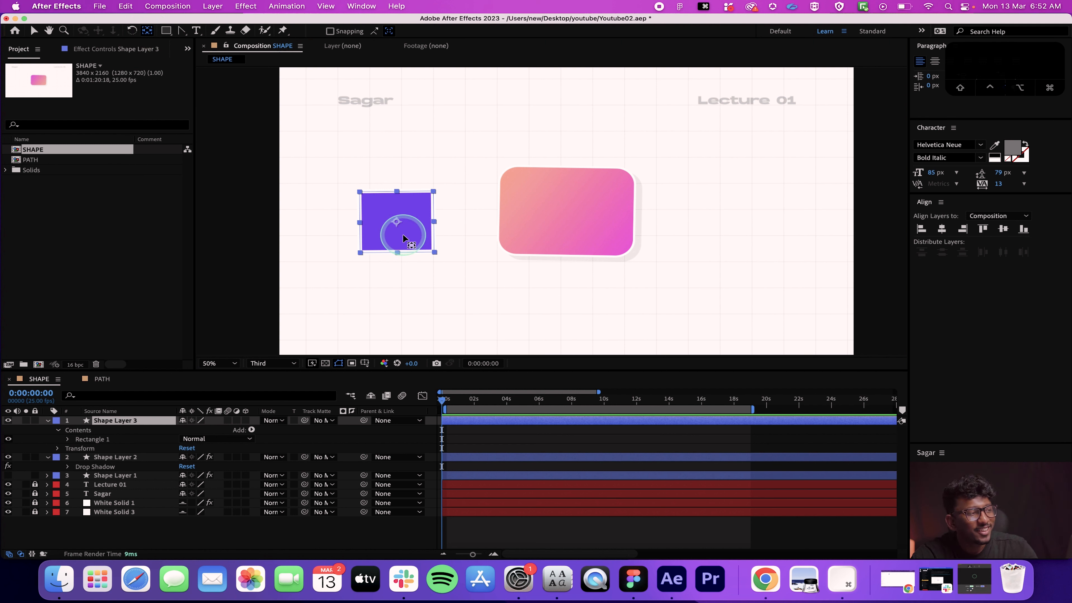
click(452, 302)
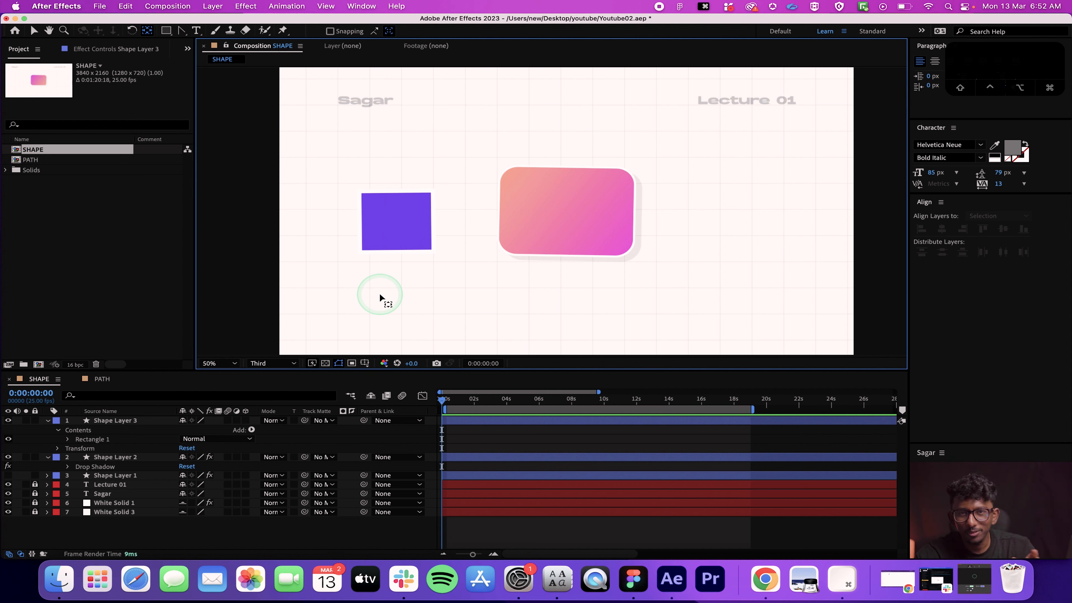
Step: Toggle Center Anchor Point in New Shape Layers off and back on in the General preferences and accept the settings
click(63, 7)
mouse_move(55, 40)
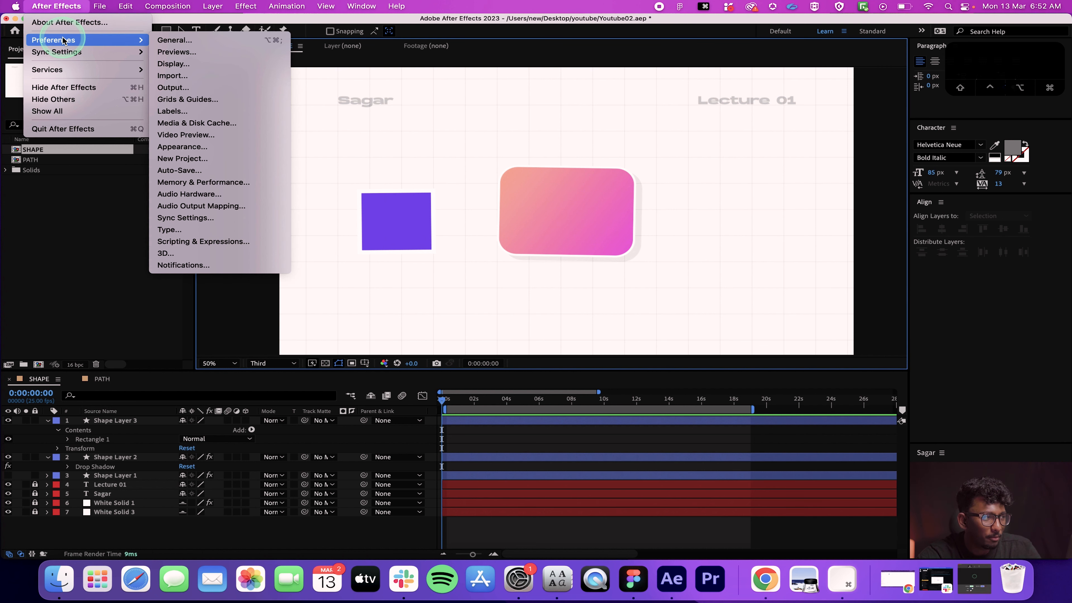
click(200, 41)
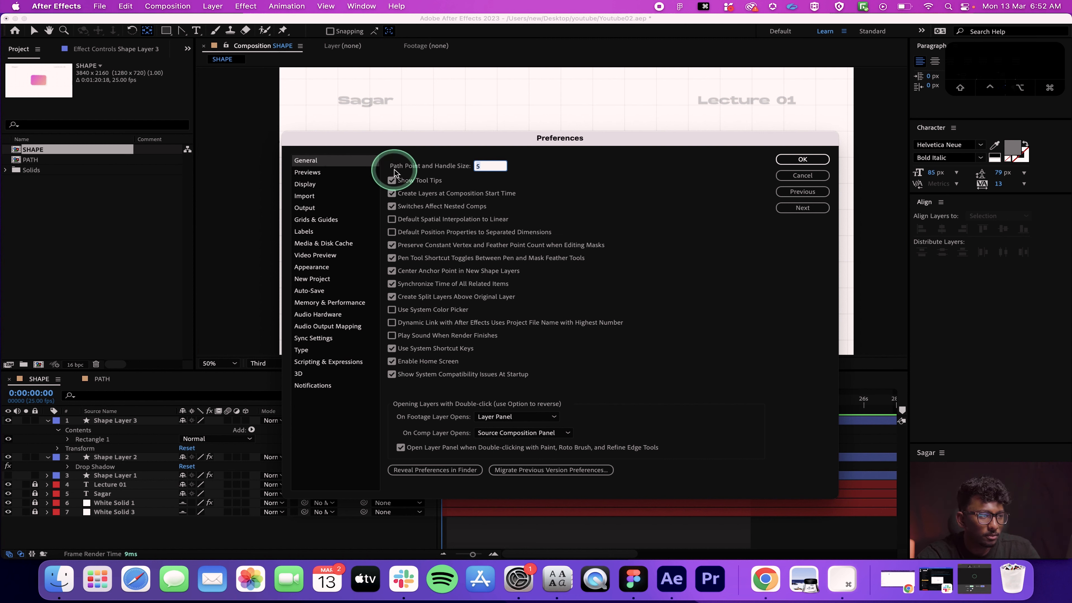
click(400, 276)
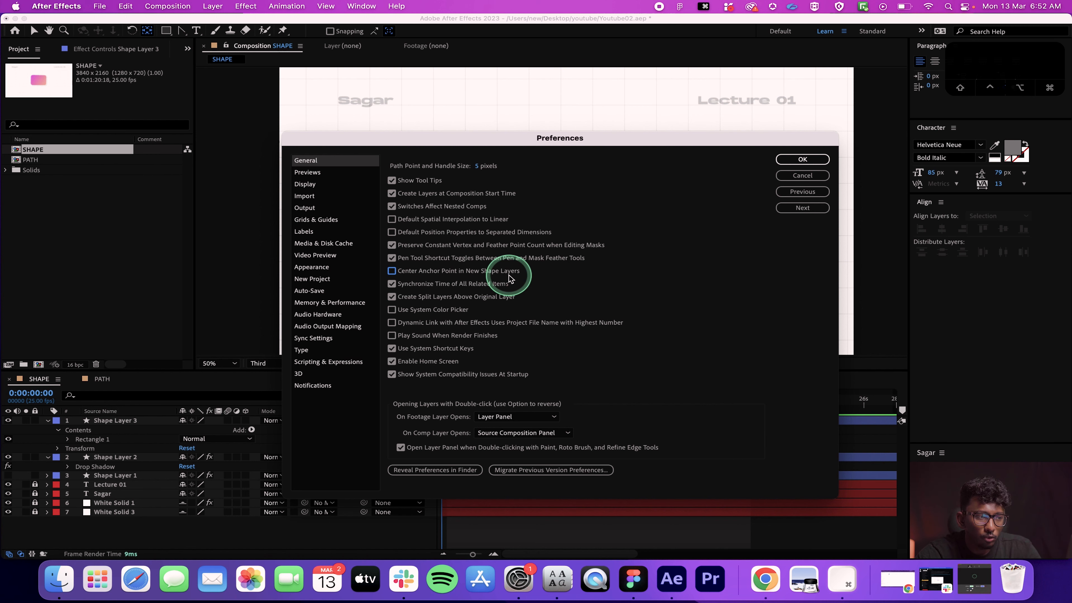
click(391, 271)
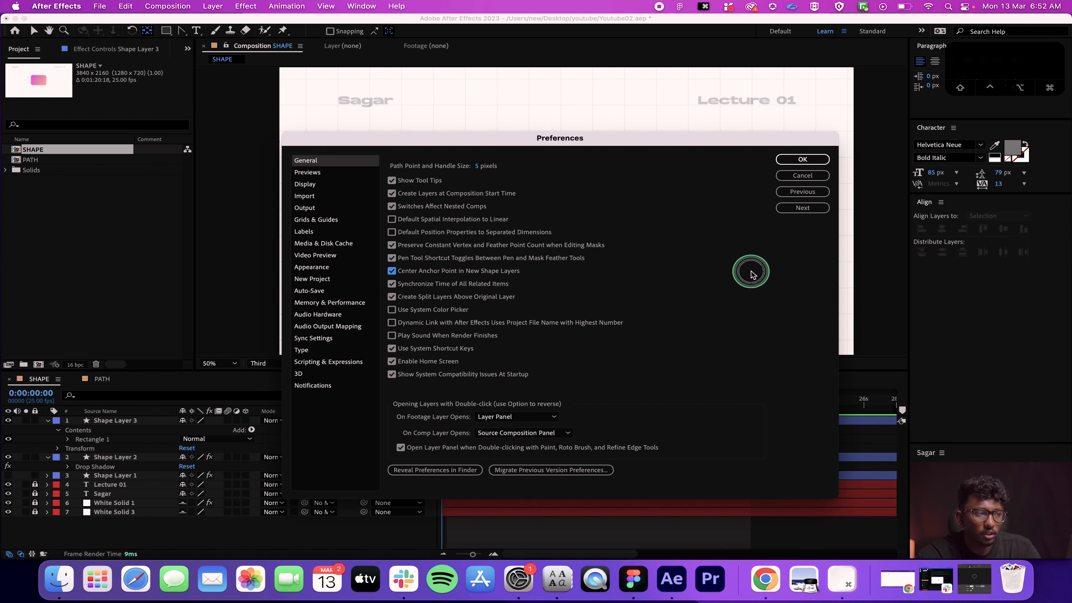
click(803, 160)
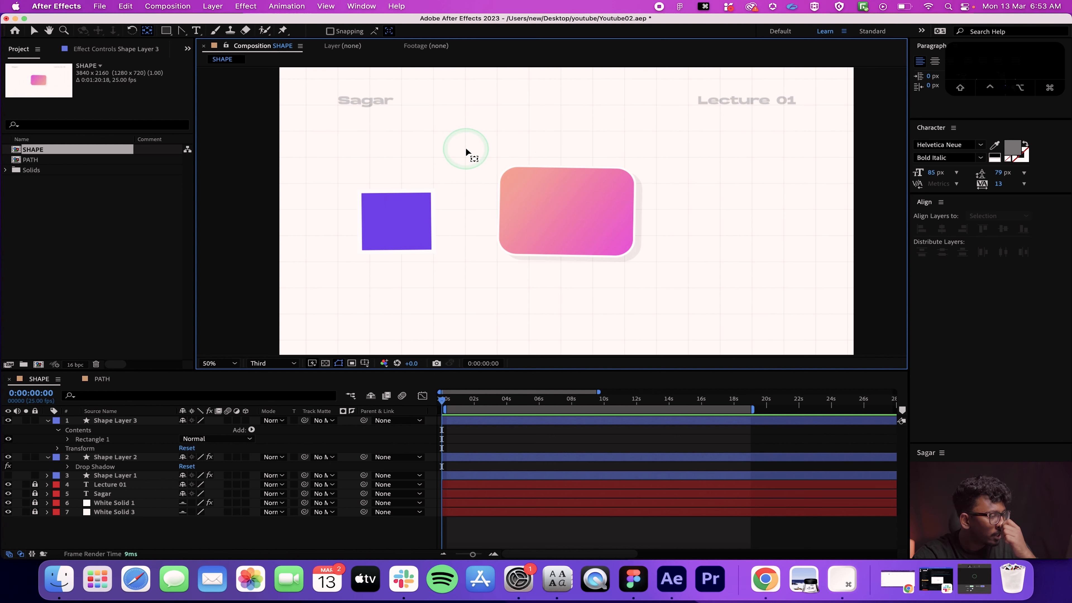
Step: Delete the purple rectangle layer from the SHAPE composition
click(382, 208)
key(BackSpace)
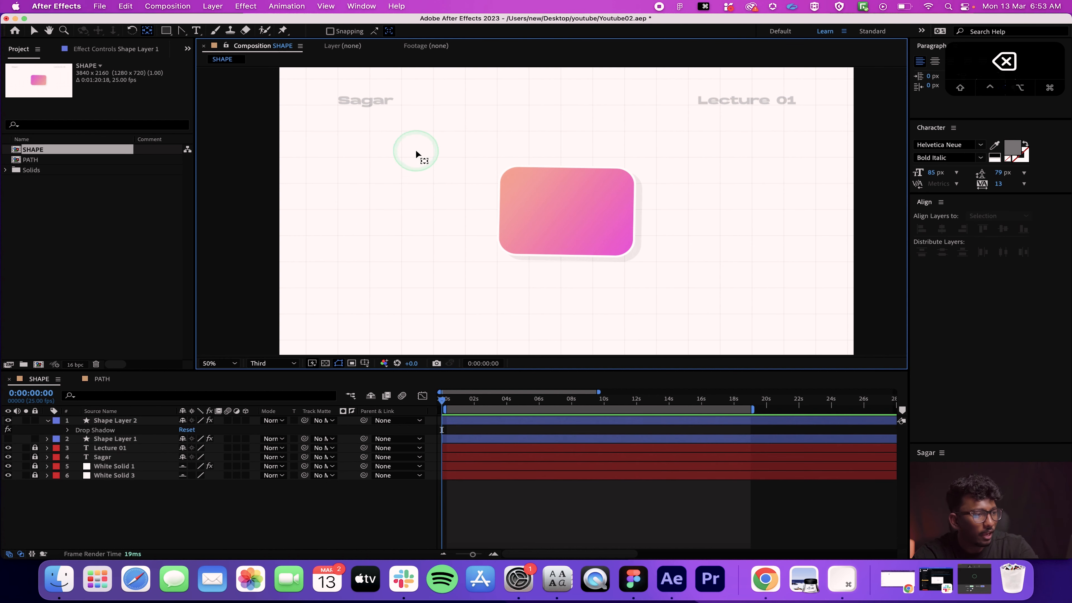
Step: Add a text layer reading "subscribe!!" to the right of the gradient rectangle and select it
click(195, 31)
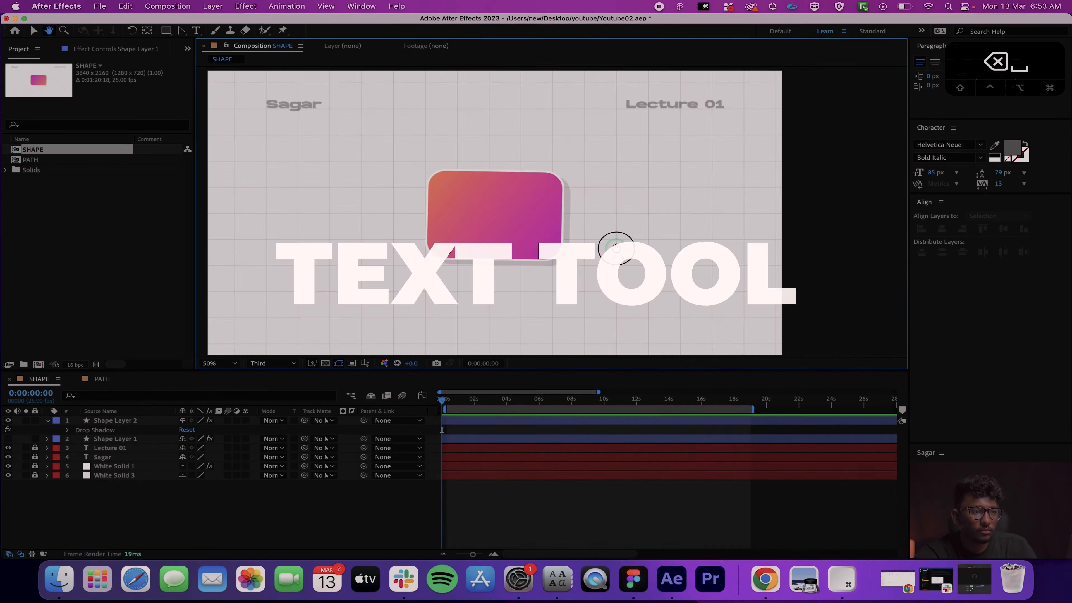
click(602, 226)
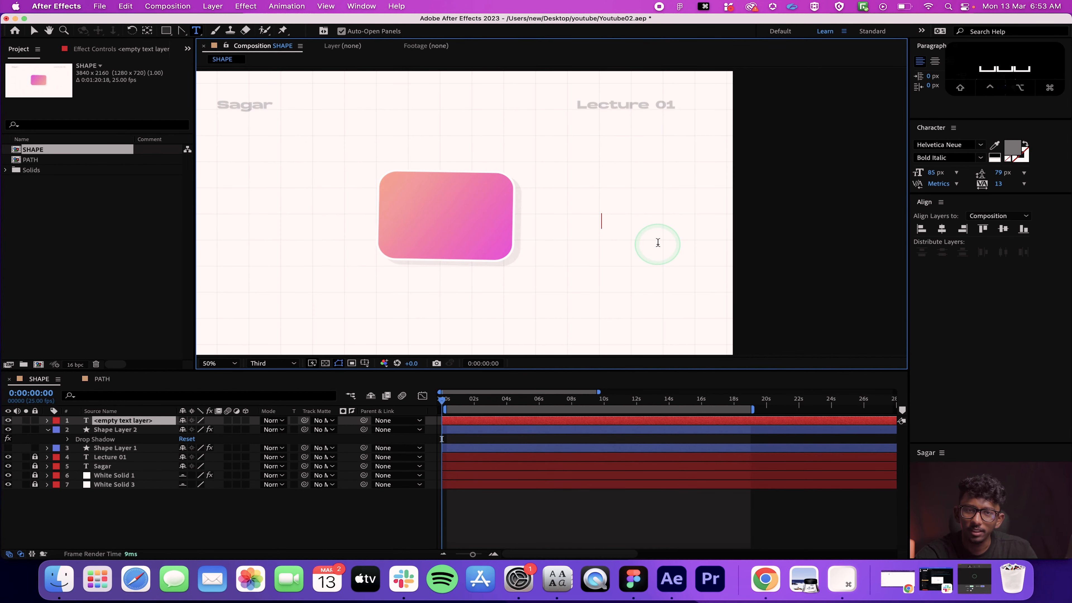
text(subscribe!!)
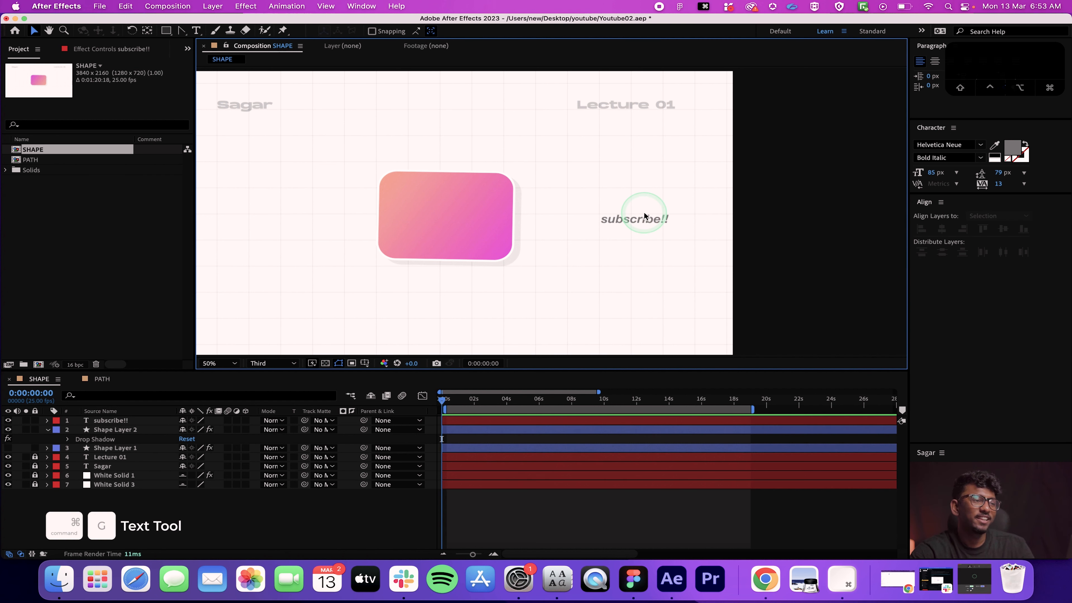
click(644, 216)
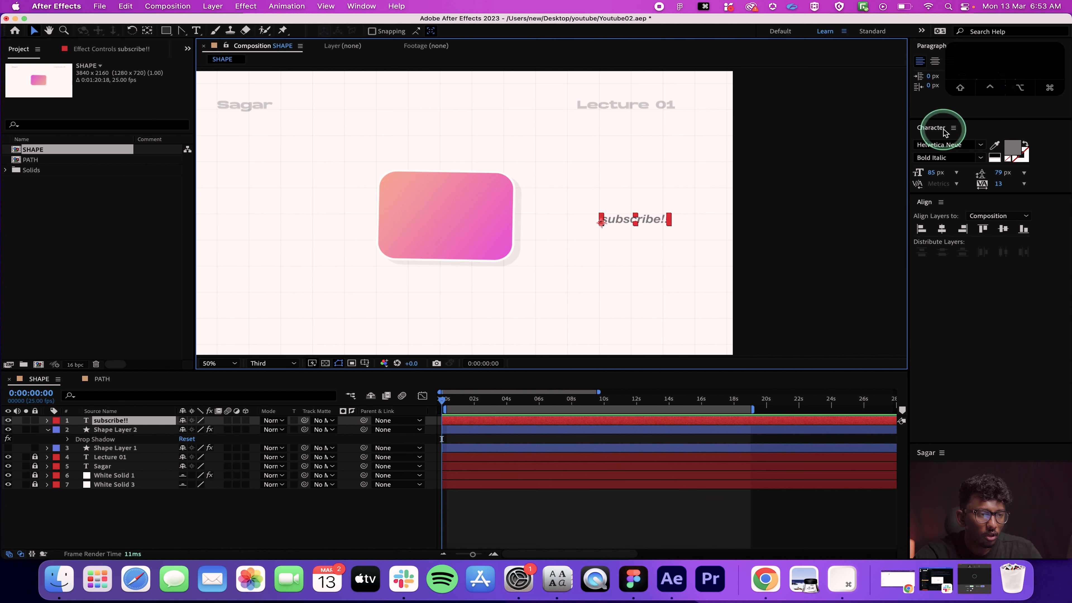
Step: Show the Effects & Presets panel in the workspace and close it again
click(361, 6)
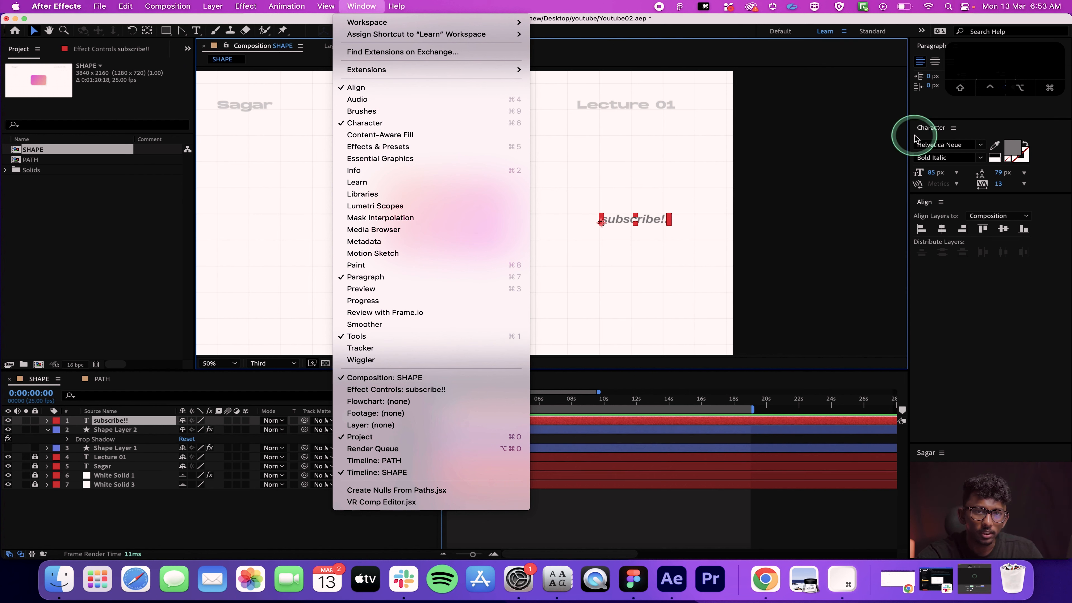
click(385, 152)
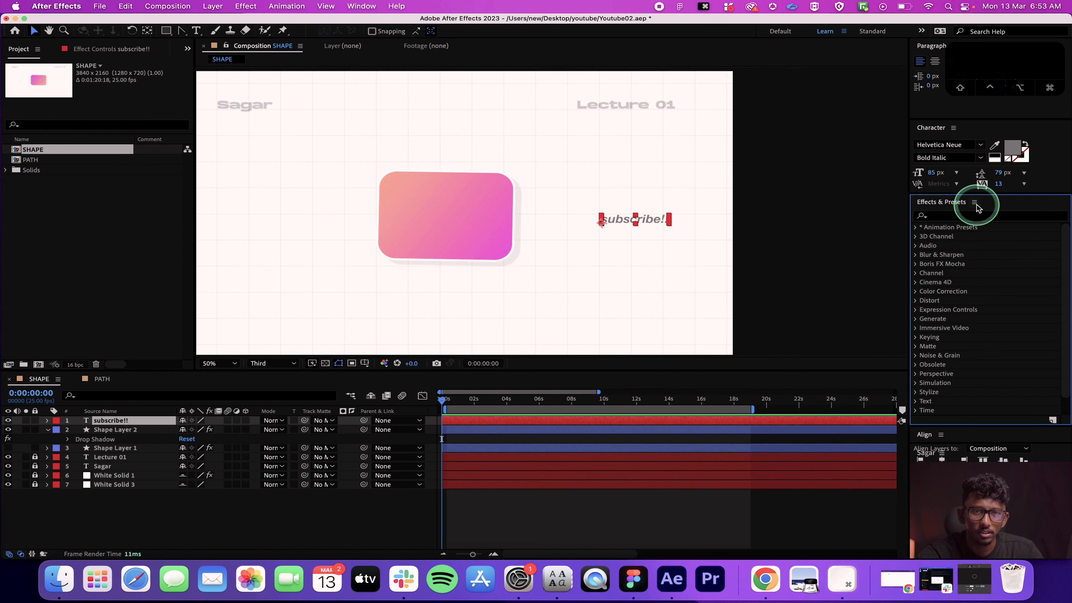
click(975, 202)
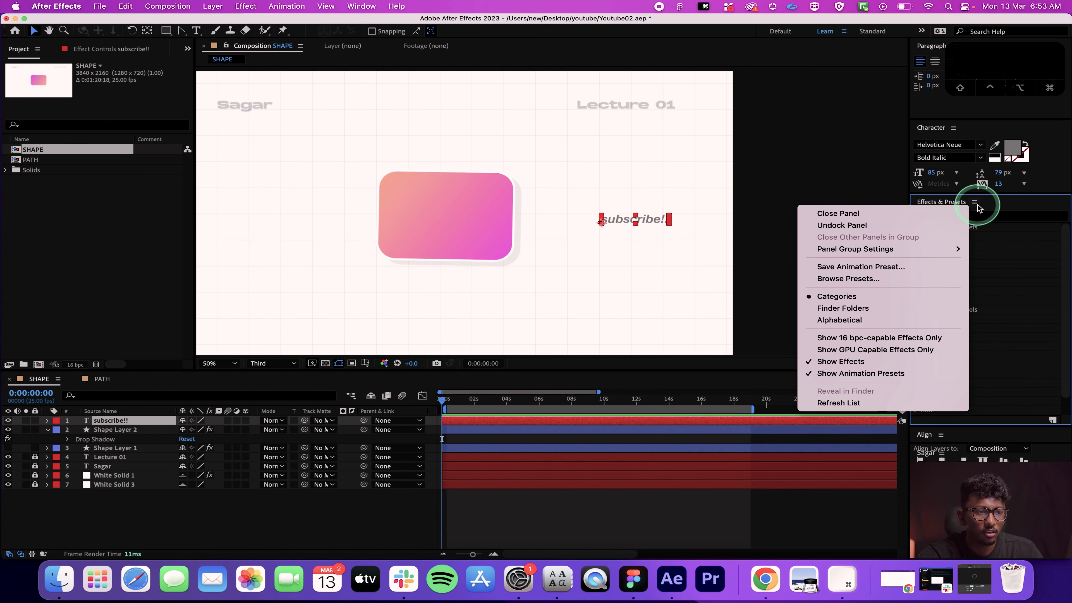
click(857, 214)
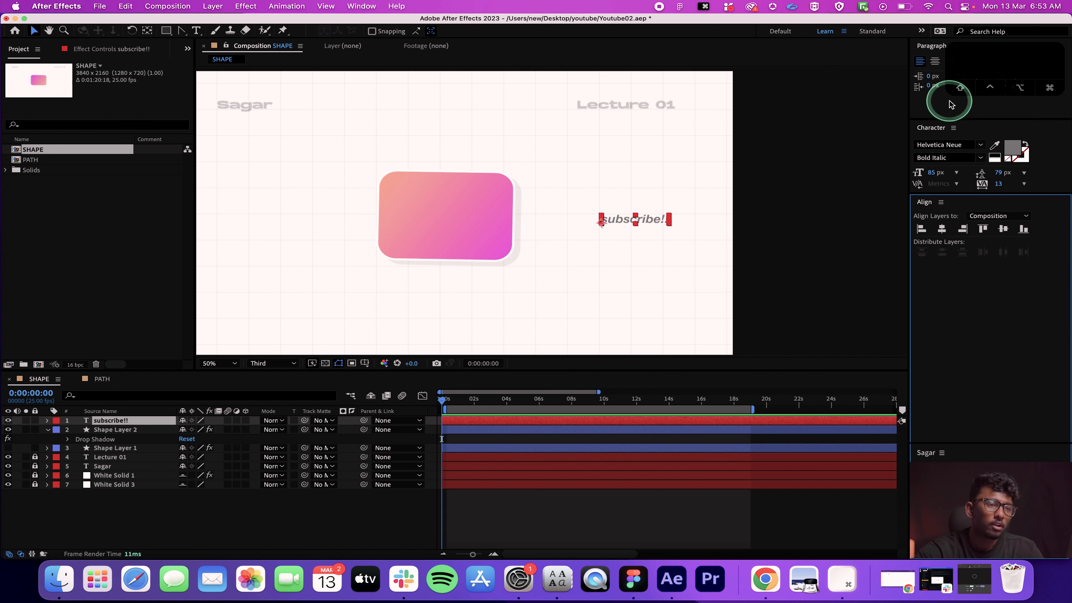
Step: Browse the font list, then set the "subscribe!!" text to size 133 px, leading 126 px and tracking 78
click(983, 146)
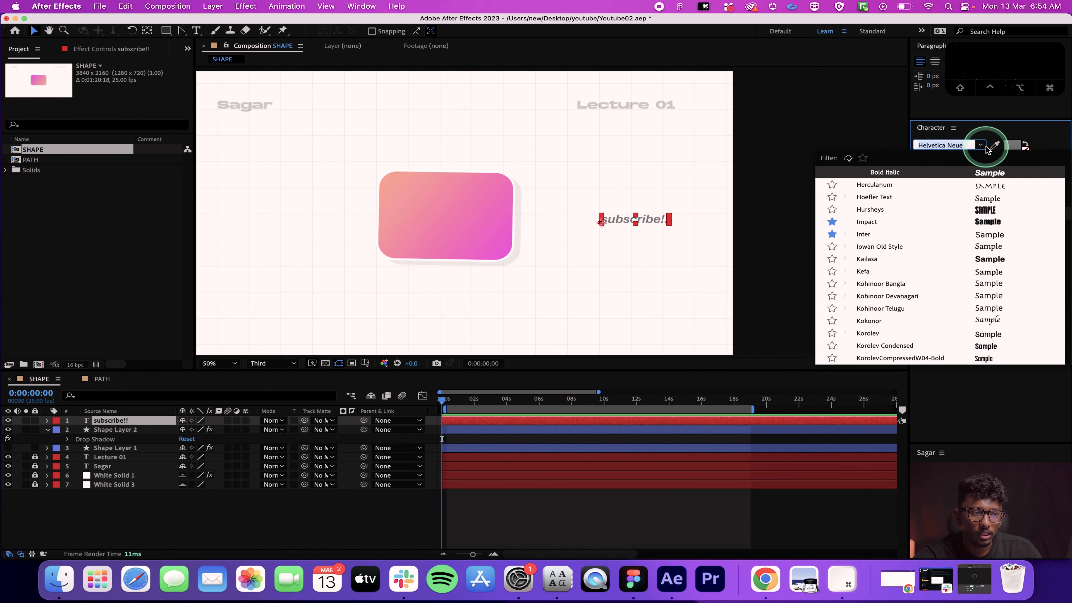
click(1045, 134)
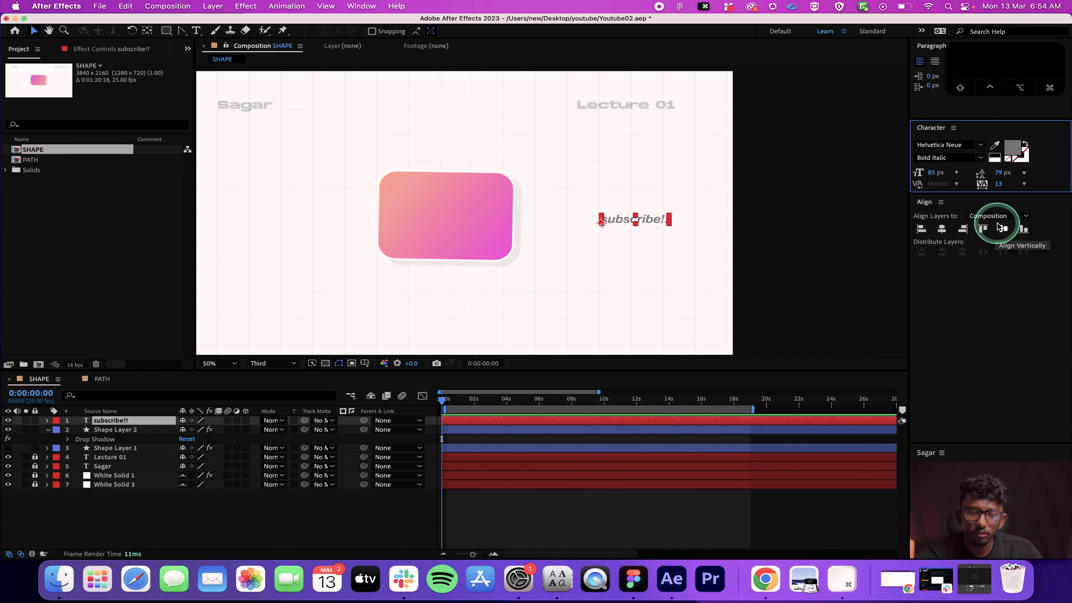
drag(934, 173, 1038, 186)
click(876, 236)
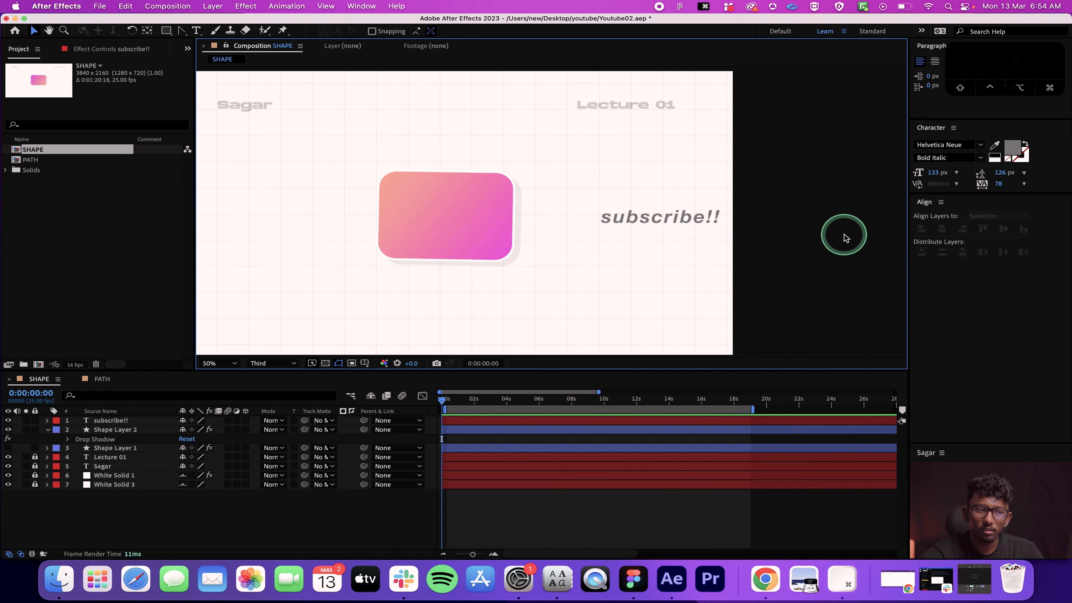
Step: Delete the "subscribe!!" text layer
click(660, 222)
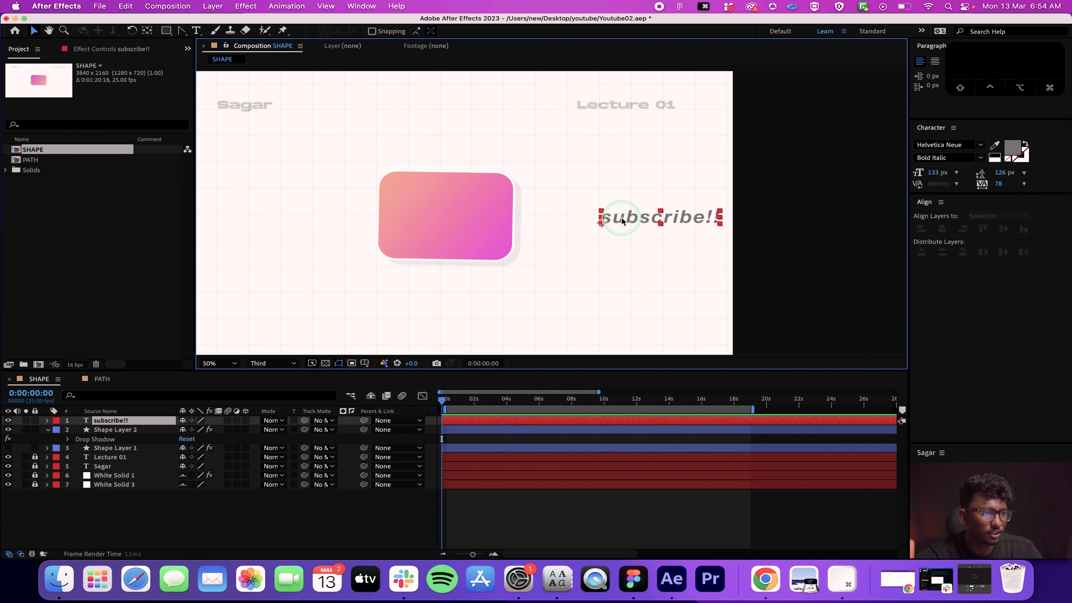
key(BackSpace)
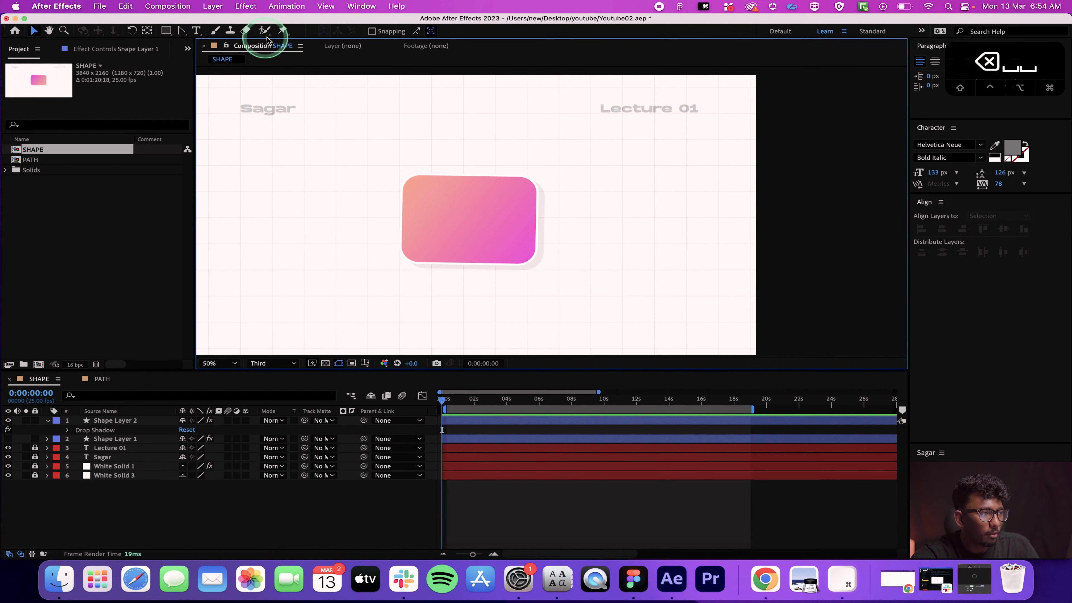